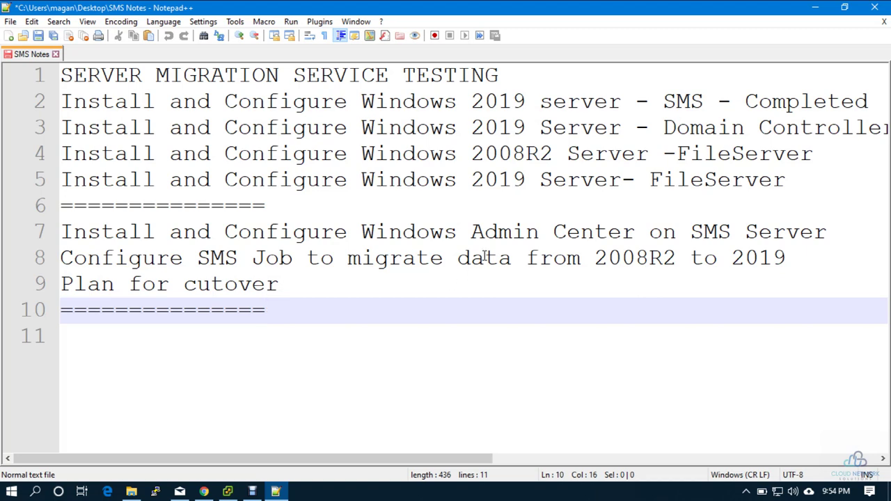
Step: Highlight the Windows 2019 Server domain-controller task on line 3 of SMS Notes, then return to vSphere Client
drag(61, 127, 622, 127)
drag(457, 459, 624, 451)
drag(656, 127, 427, 127)
drag(390, 459, 205, 458)
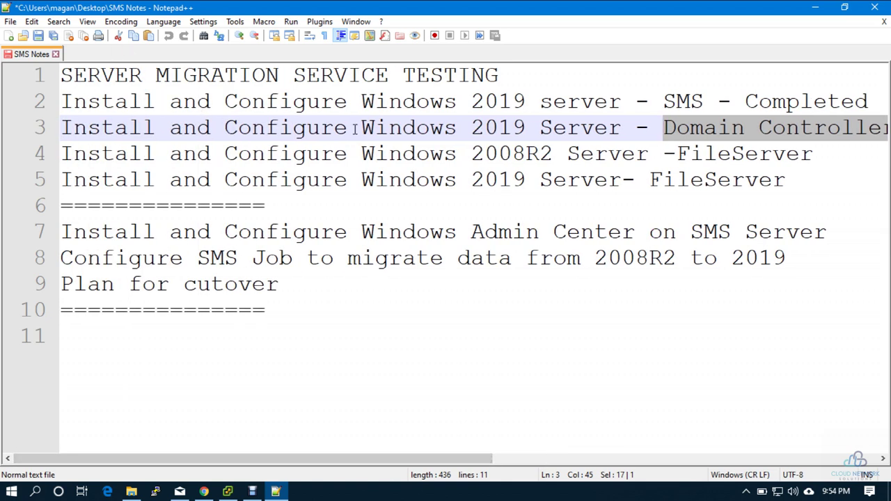
click(447, 127)
drag(622, 127, 64, 128)
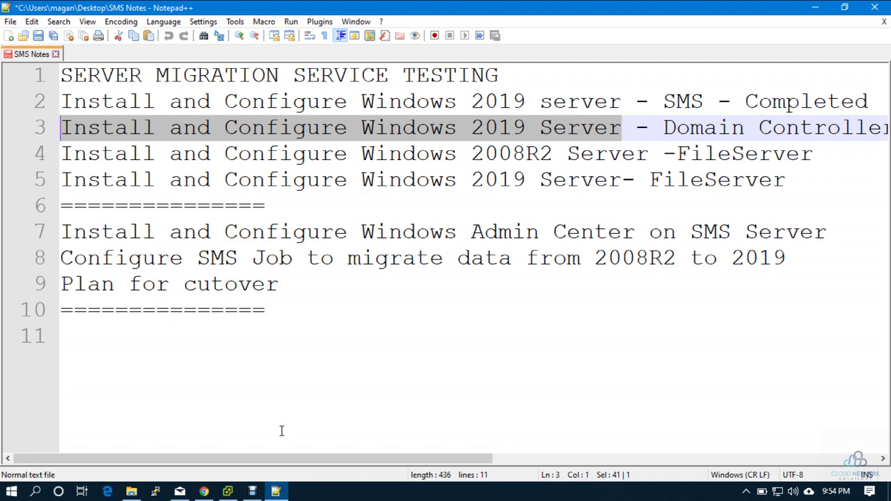
click(228, 492)
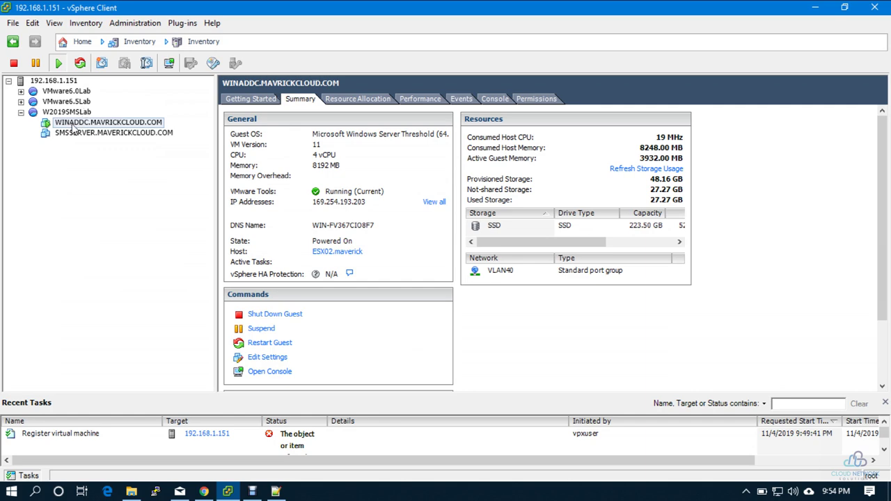
Step: Open the WINADDC.MAVRICKCLOUD.COM console and switch it to full screen
click(168, 63)
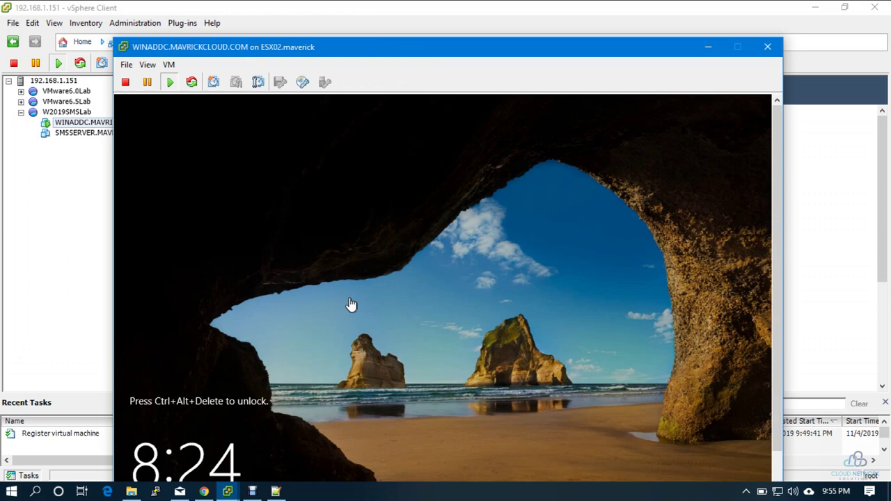
click(352, 304)
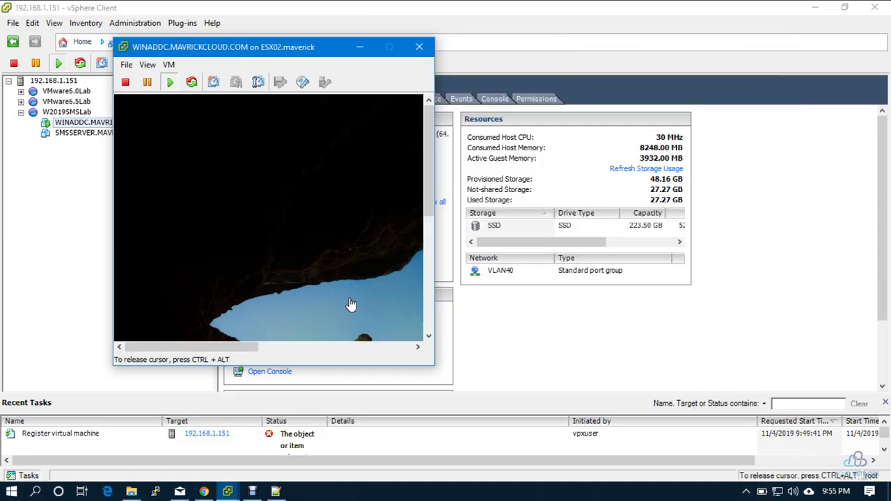
key(ctrl+alt)
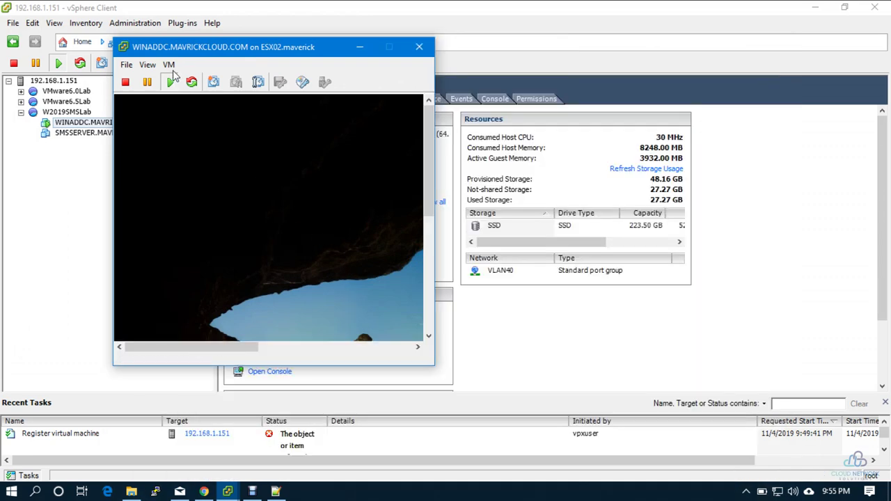
click(208, 138)
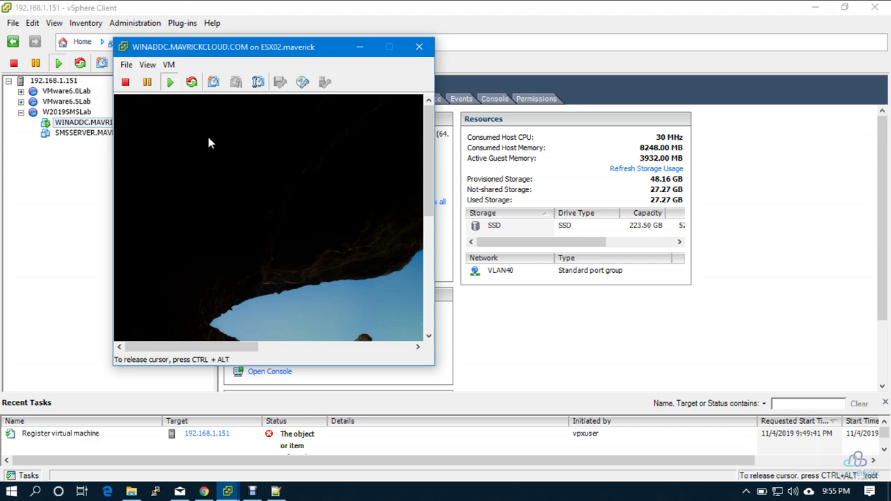
key(ctrl+alt+Return)
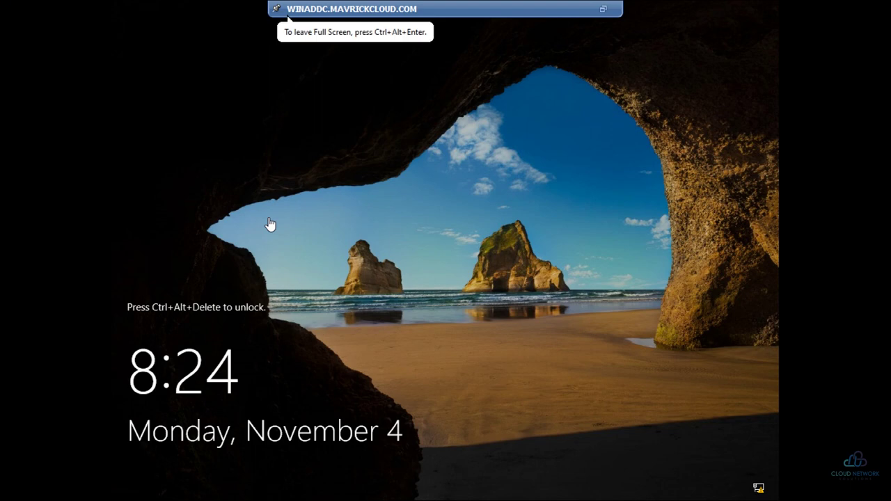
Step: Sign in as Administrator, retrying after a wrong password, and dismiss the Windows Admin Center pop-up
key(ctrl+alt+Insert)
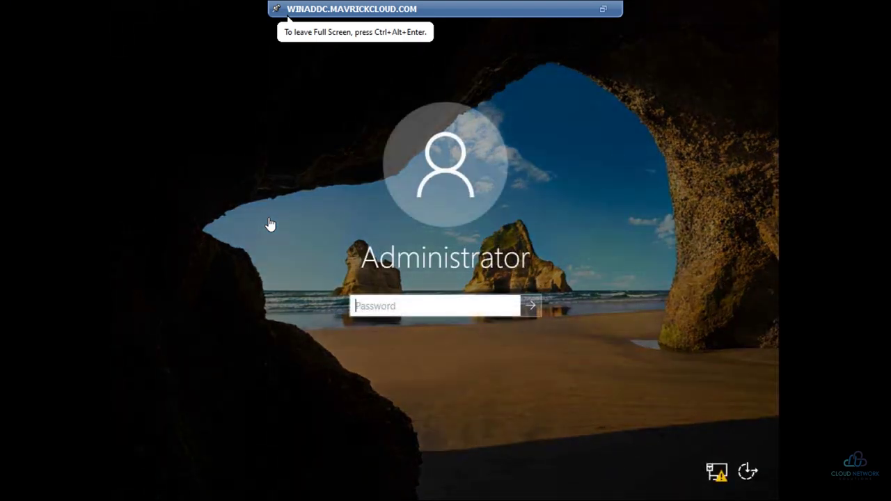
text(••••••••)
key(Return)
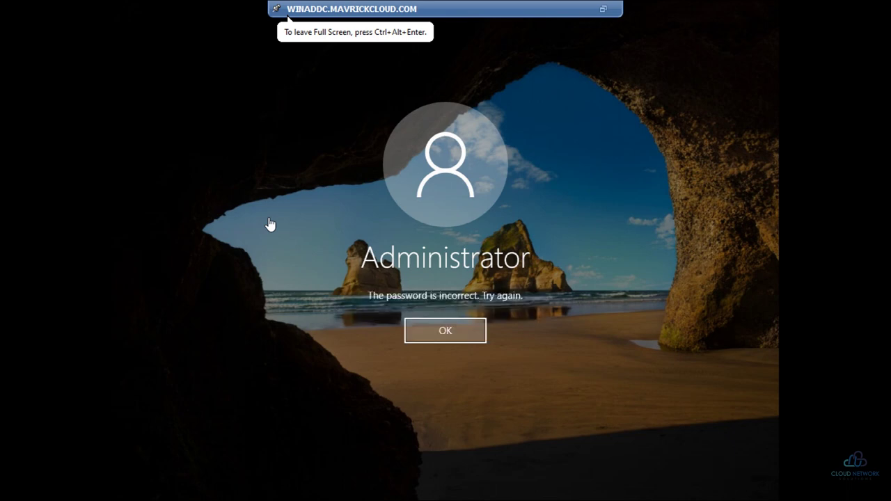
key(Return)
text(••••••••)
key(Return)
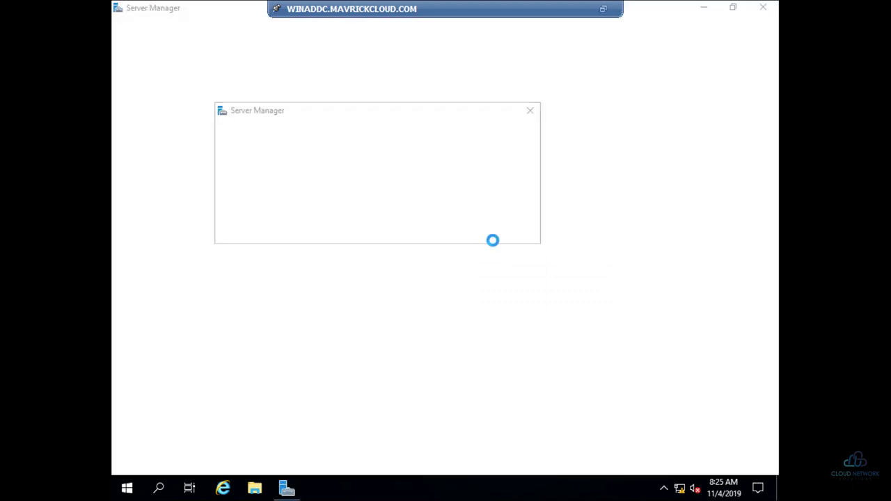
key(Escape)
Step: Close Server Manager and open the Ethernet0 adapter's IPv4 properties via ncpa.cpl
click(763, 7)
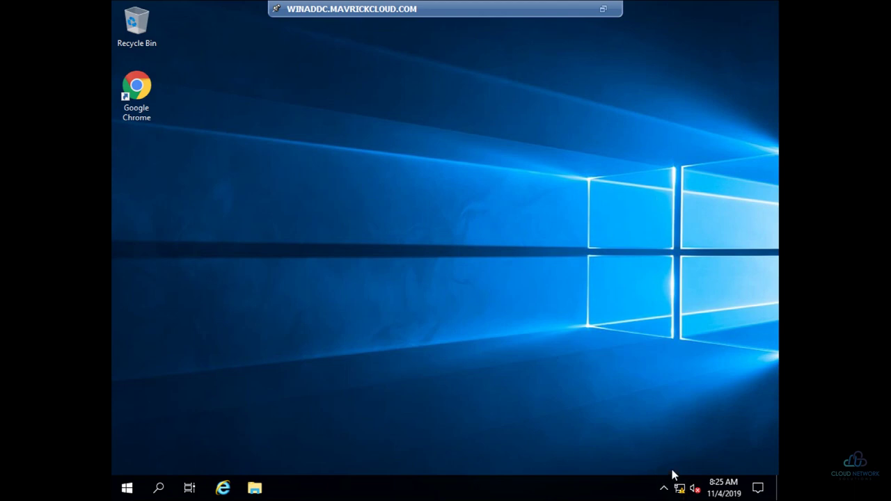
key(super+r)
text(na)
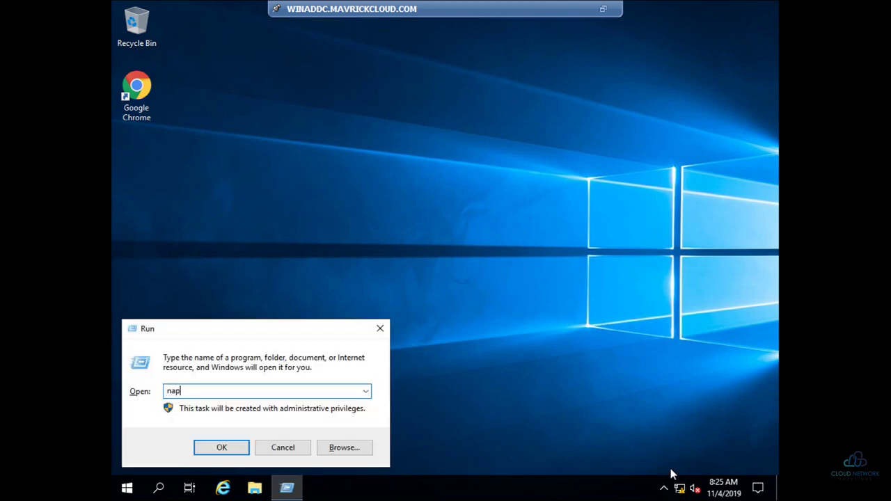
key(Return)
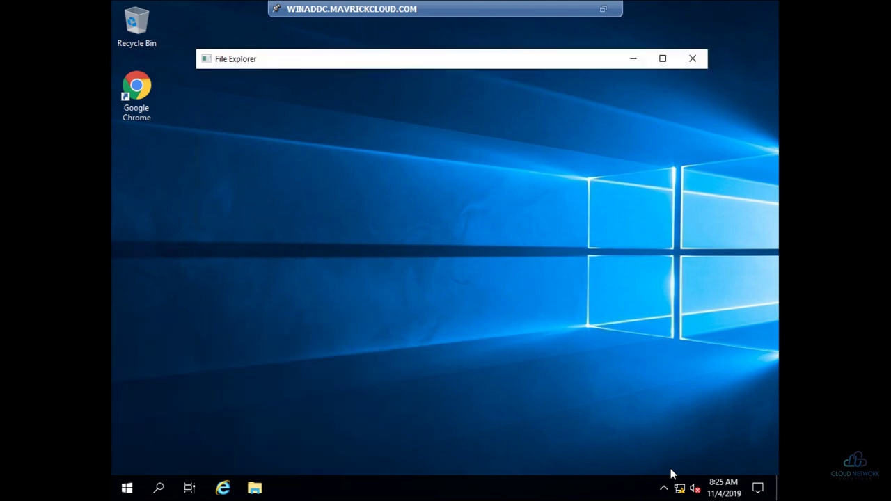
double_click(244, 143)
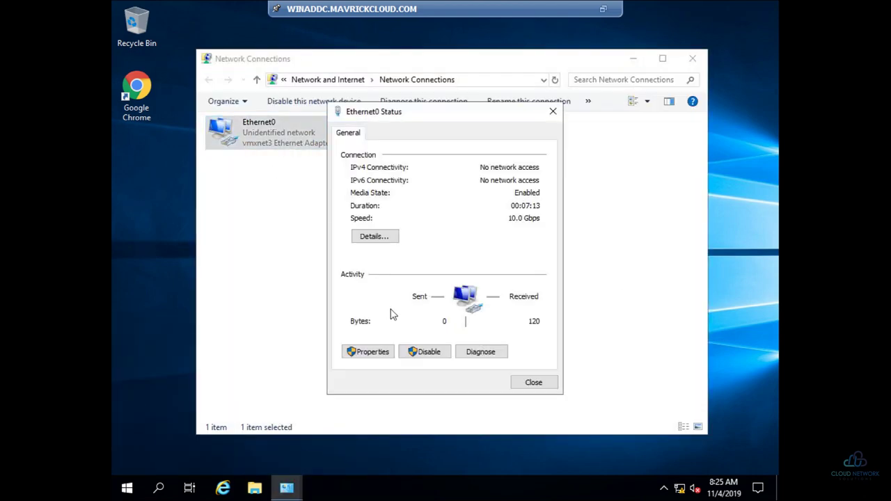
click(378, 353)
double_click(431, 261)
Step: Set static IP 192.168.40.2, mask 255.255.255.0, gateway 192.168.40.1, DNS 127.0.0.1, and close
click(433, 266)
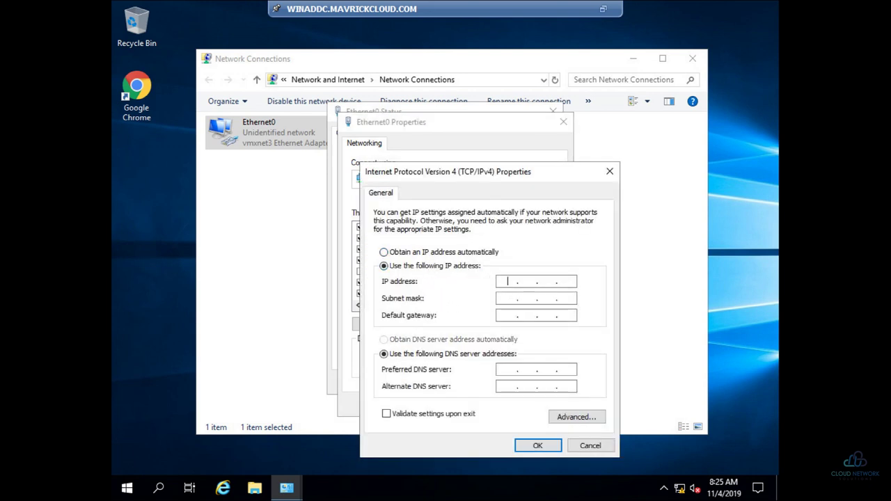
text(192 . 168 . 40 . 2)
key(Tab)
key(Tab)
text(192 . 168)
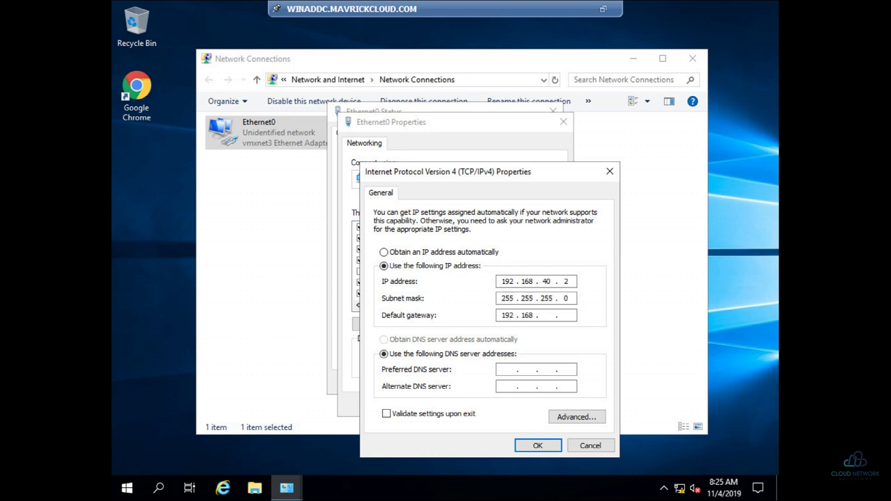
key(Tab)
key(Tab)
text(127)
click(537, 445)
click(501, 406)
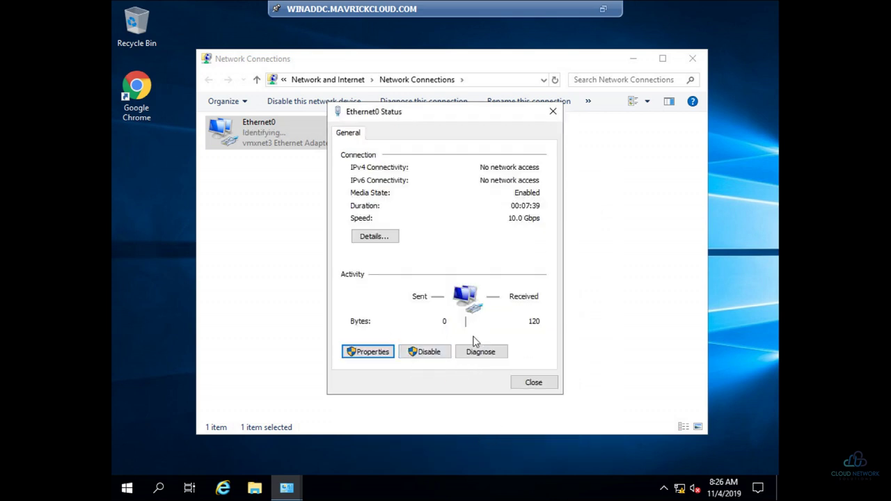
click(533, 383)
Step: Allow network discovery for the server and launch Windows Defender Firewall with Advanced Security
click(653, 243)
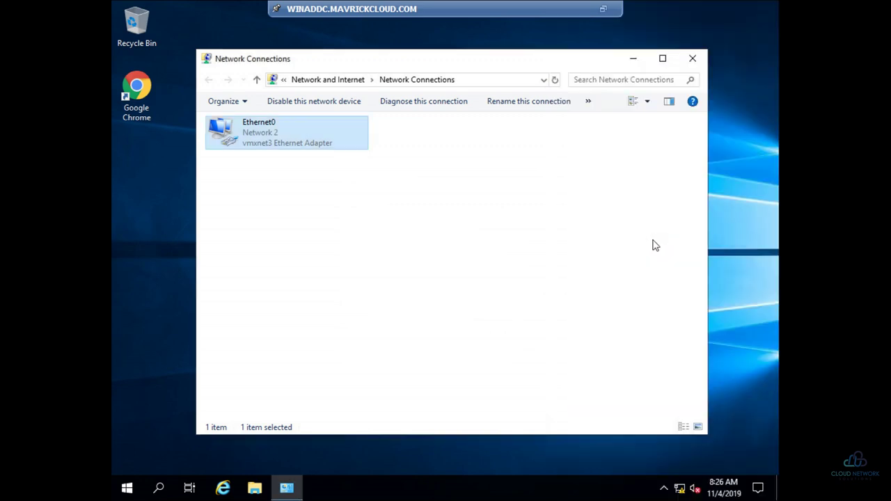
click(614, 265)
key(super)
text(fire)
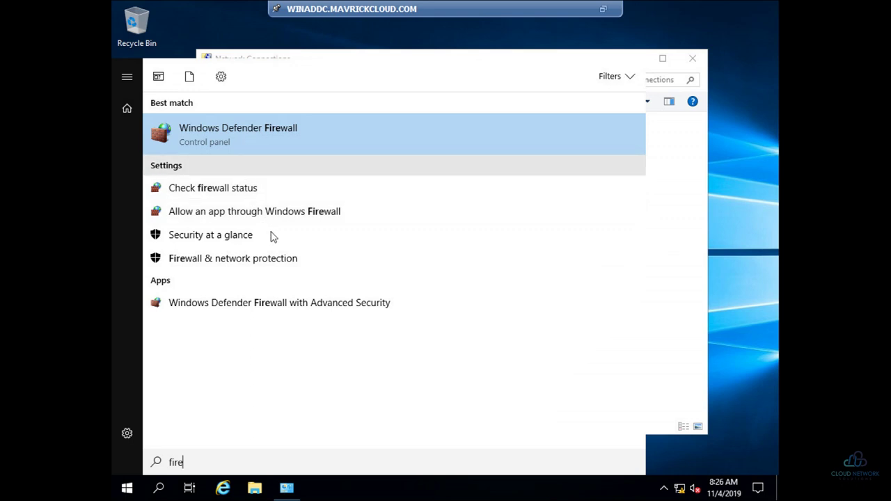
click(282, 303)
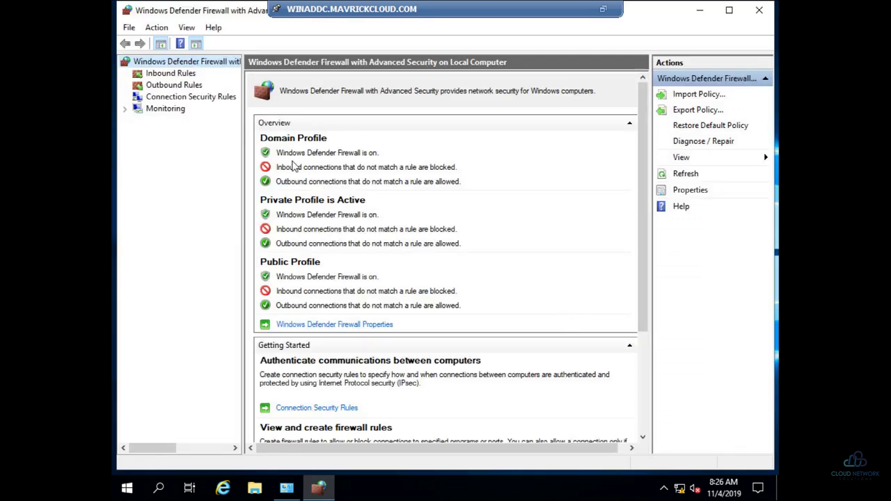
Step: Set the firewall state Off for the Domain, Private and Public profiles and apply
click(326, 327)
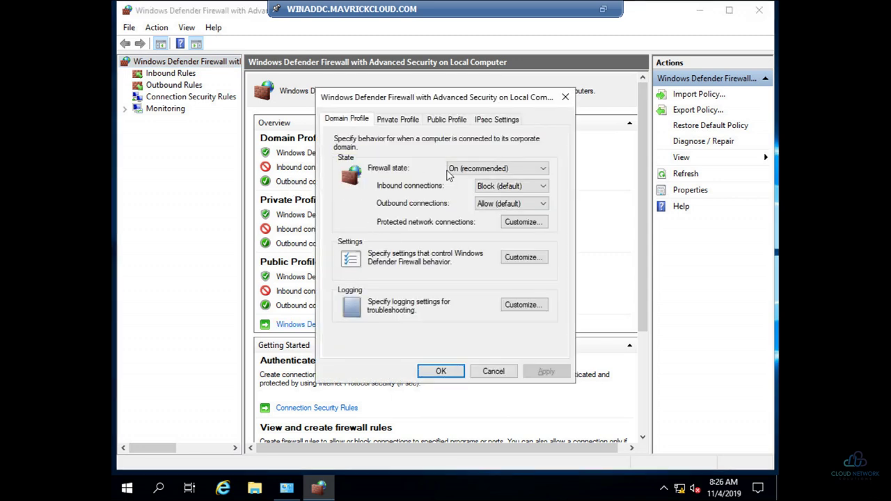
click(452, 175)
click(472, 189)
click(397, 119)
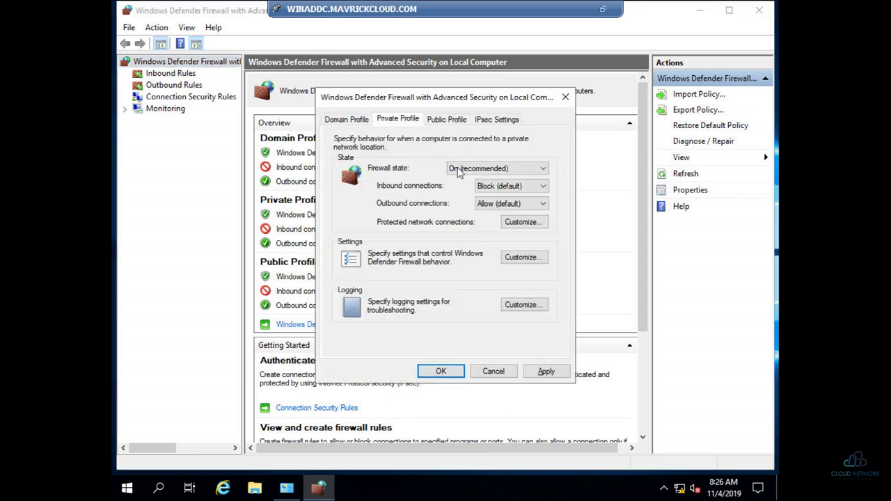
click(495, 168)
click(457, 190)
click(446, 119)
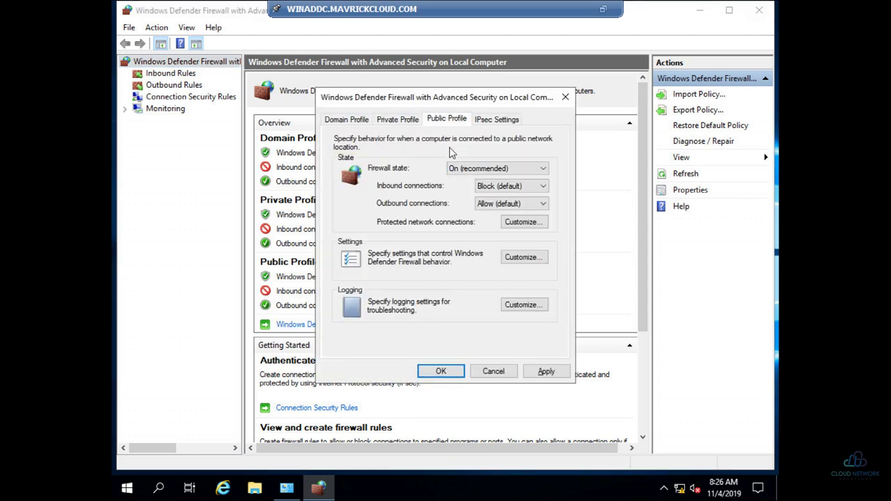
click(512, 168)
click(487, 190)
click(529, 371)
click(453, 372)
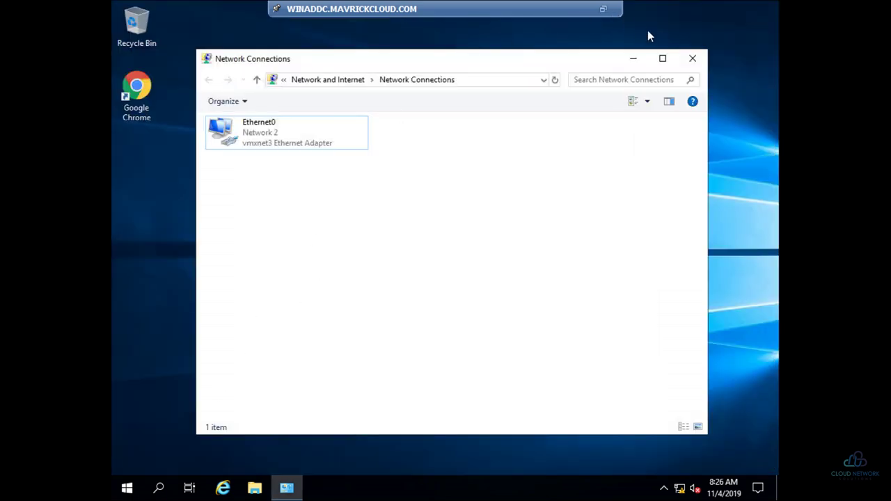
Step: Close Network Connections and launch Computer Management from the power-user menu
click(693, 58)
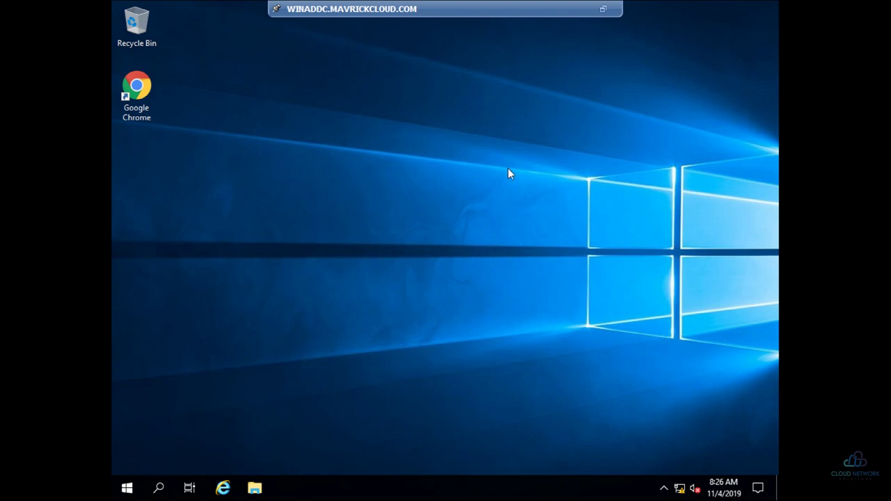
key(super)
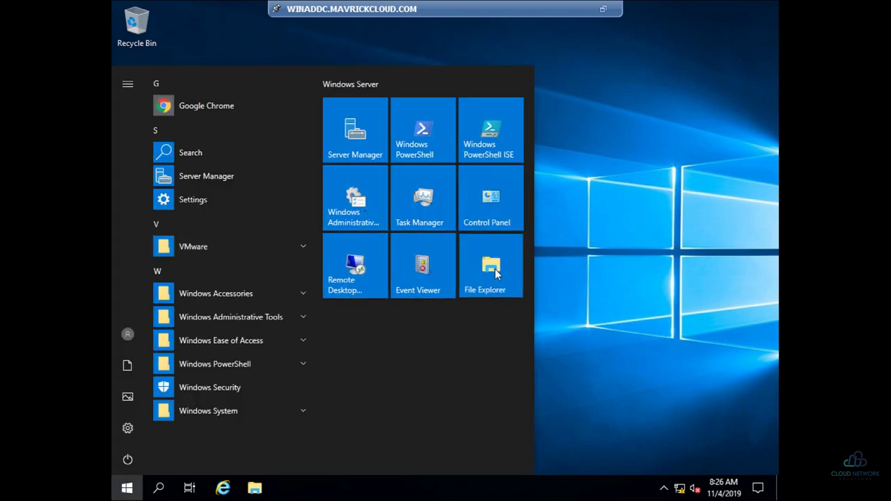
right_click(487, 289)
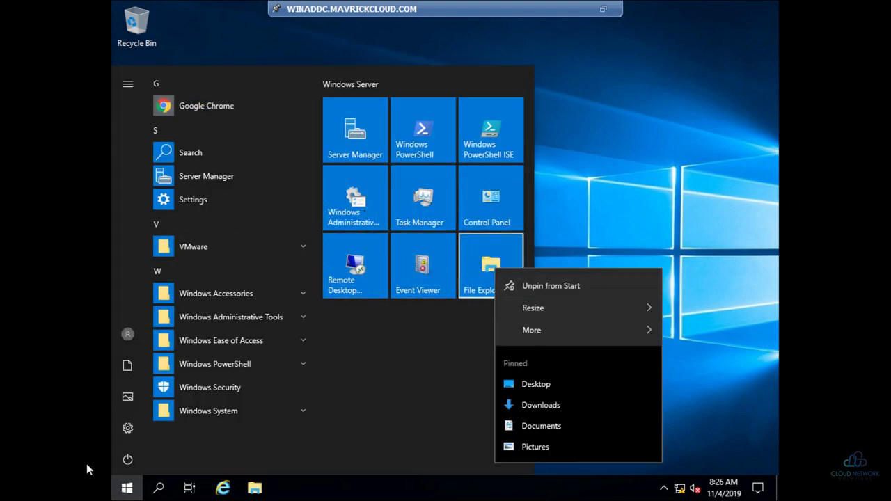
right_click(126, 489)
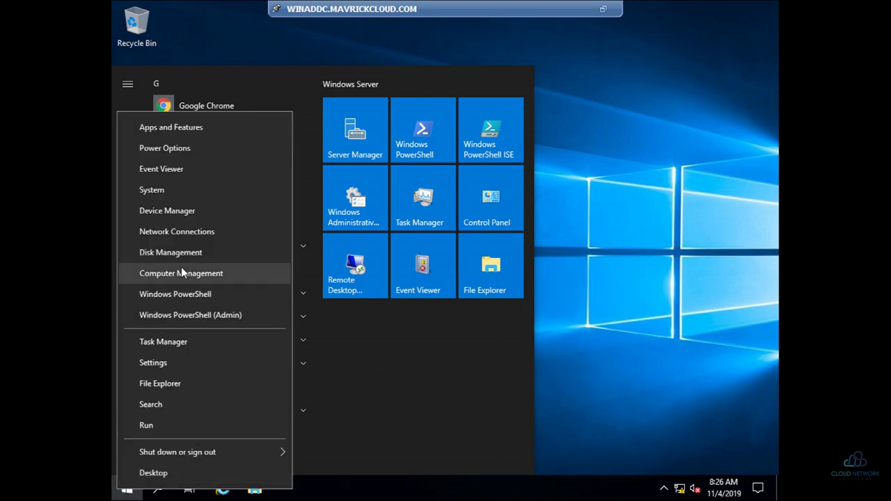
click(183, 270)
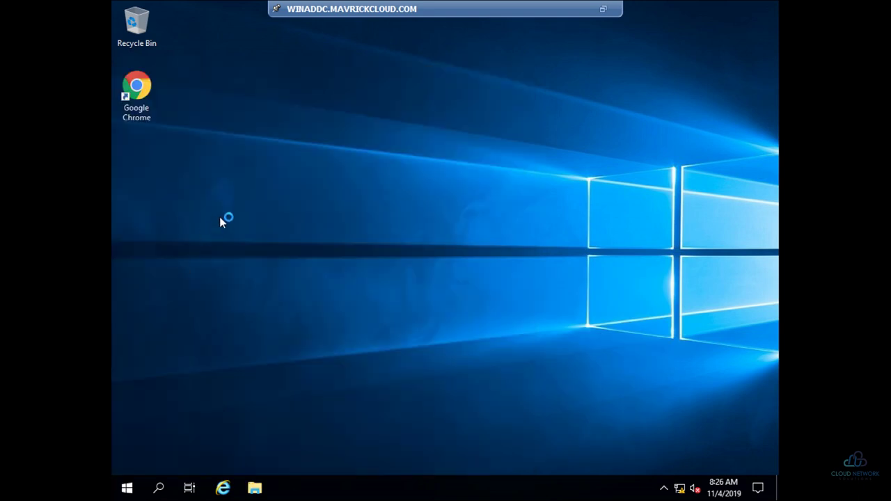
Step: Open and close Settings, close Computer Management, and bring up the Start menu
right_click(125, 487)
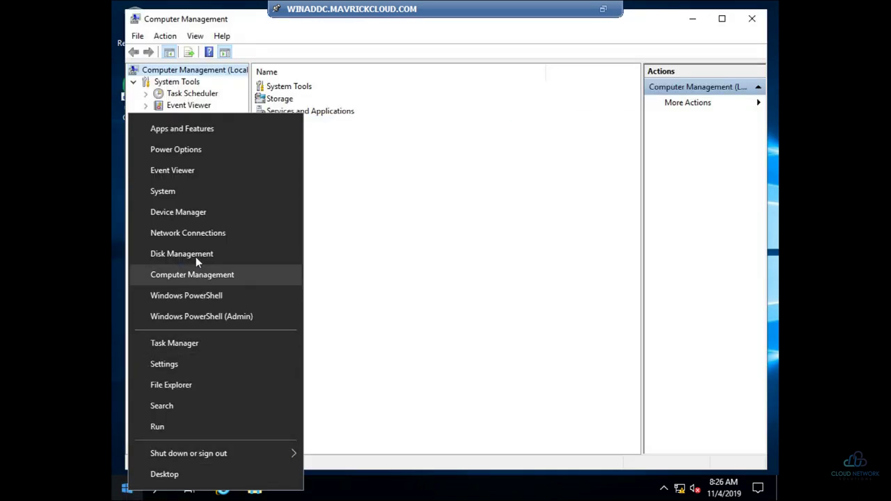
click(193, 192)
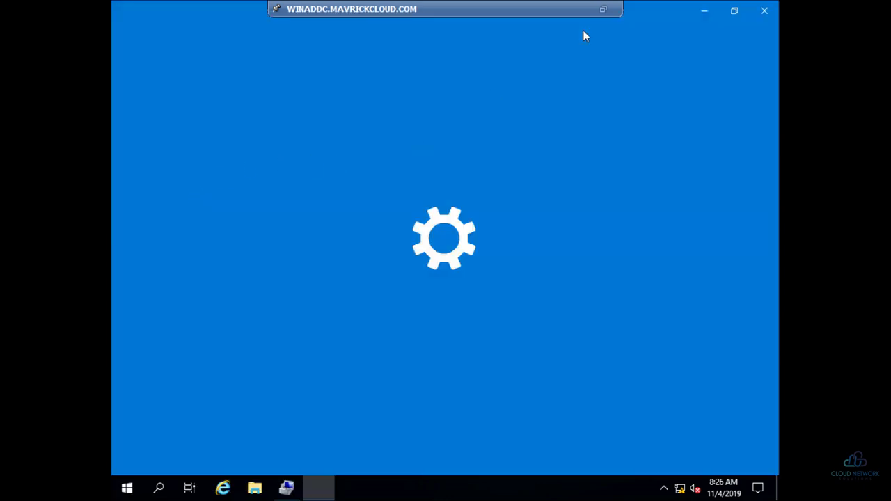
click(764, 10)
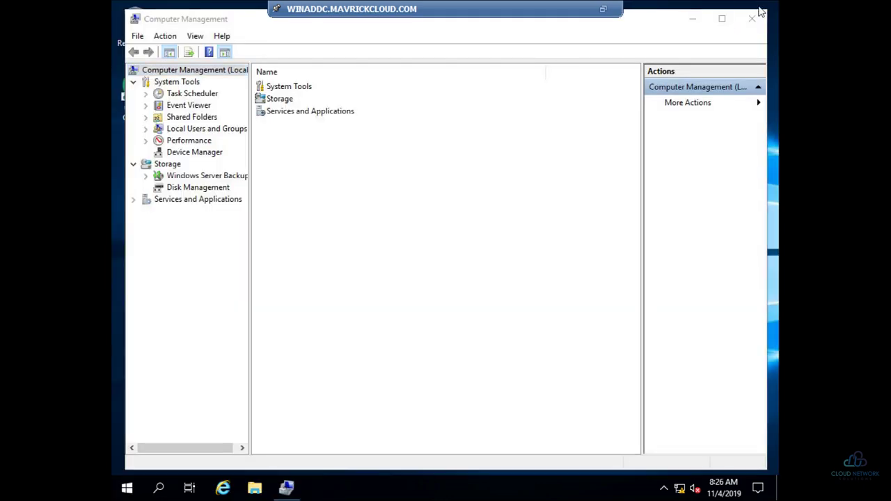
click(753, 19)
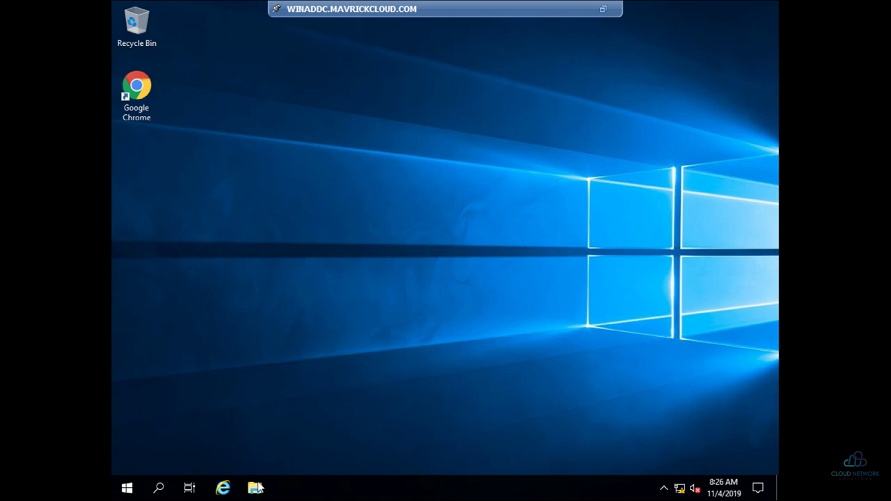
click(127, 489)
Step: Launch Server Manager, dismiss the Admin Center pop-up, and show Local Server properties
click(384, 130)
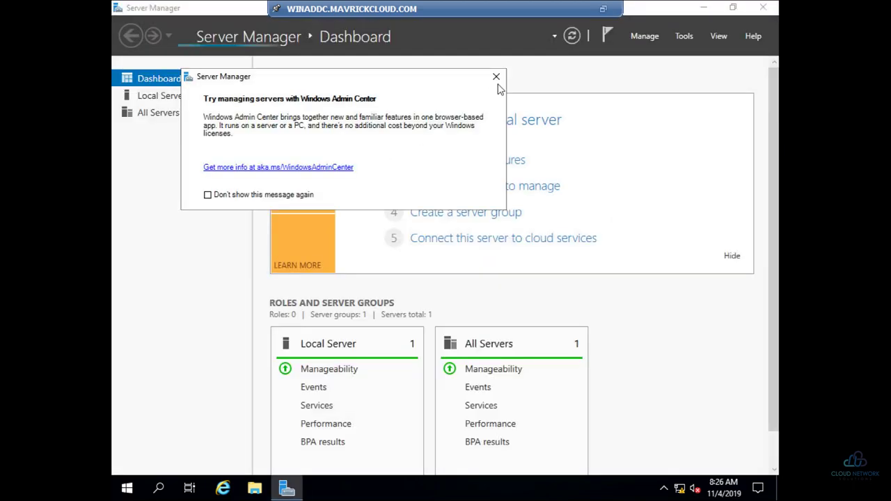
click(496, 77)
click(143, 98)
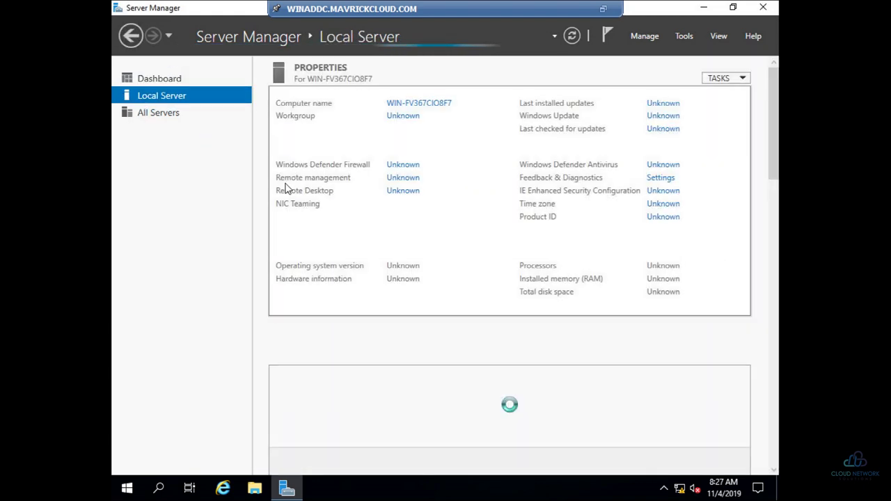
Step: Rename the computer to WINADDC in System Properties and restart the server now
click(391, 198)
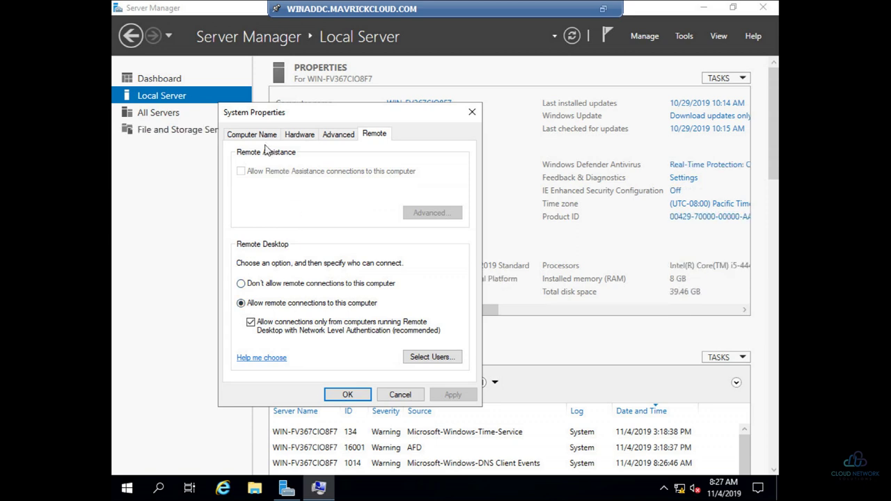
click(264, 140)
click(438, 261)
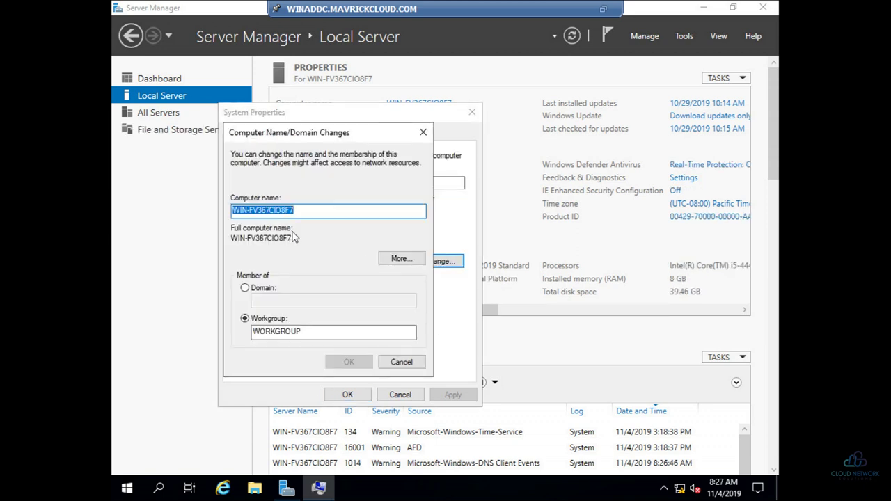
text(WINADDC)
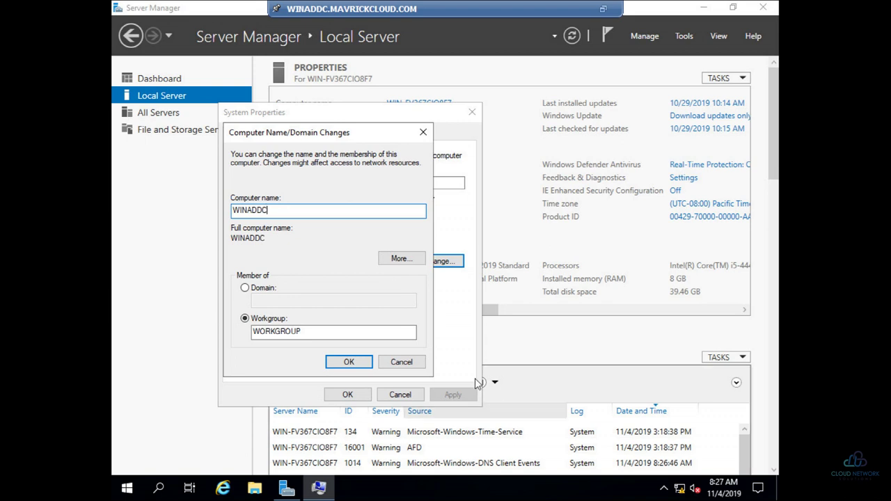
click(350, 362)
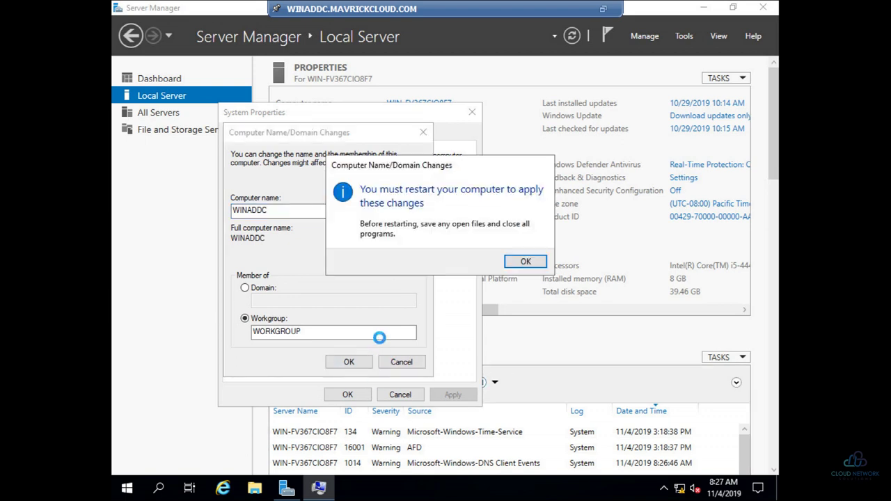
click(523, 261)
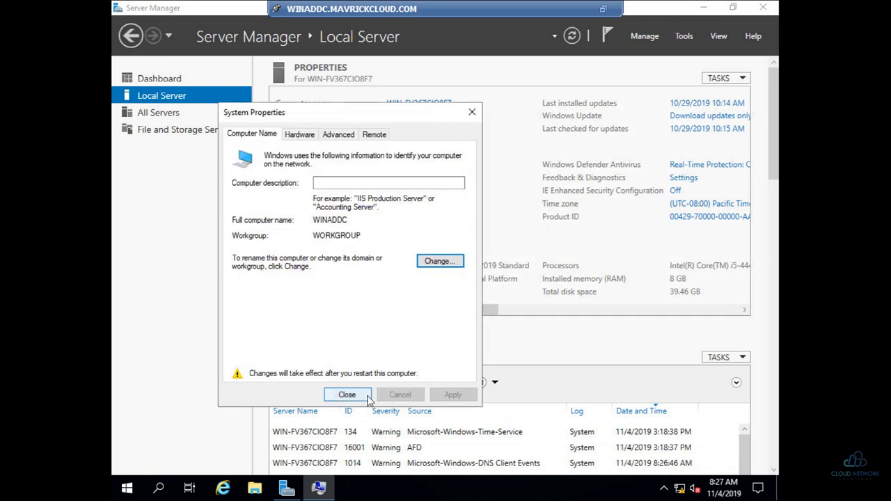
click(348, 395)
click(448, 259)
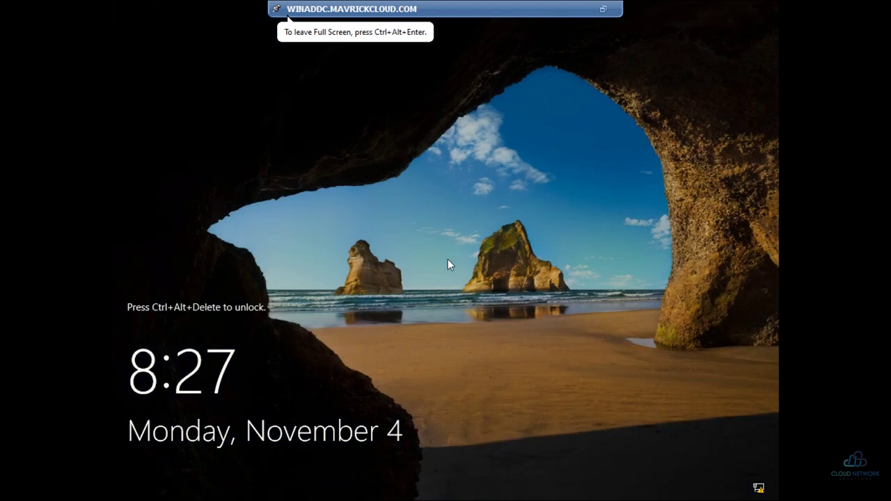
Step: Sign in as Administrator at the lock screen with Ctrl+Alt+Delete and the account password
key(ctrl+alt+Delete)
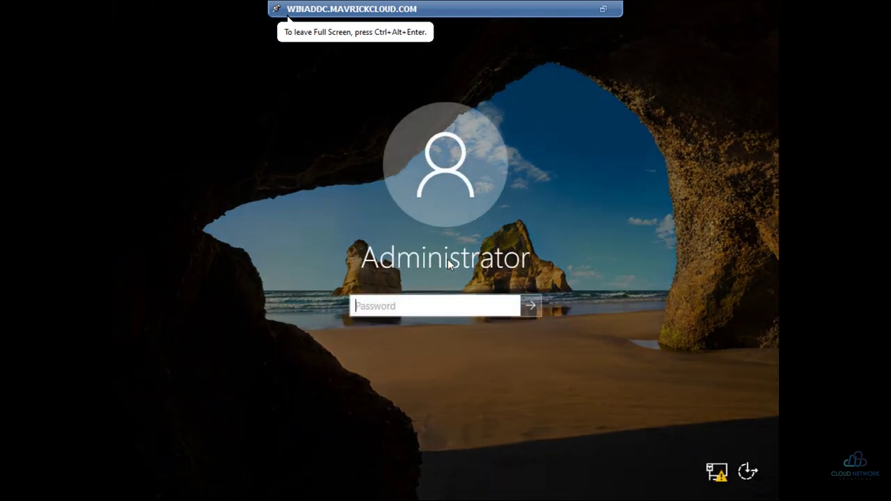
text(*******)
key(Return)
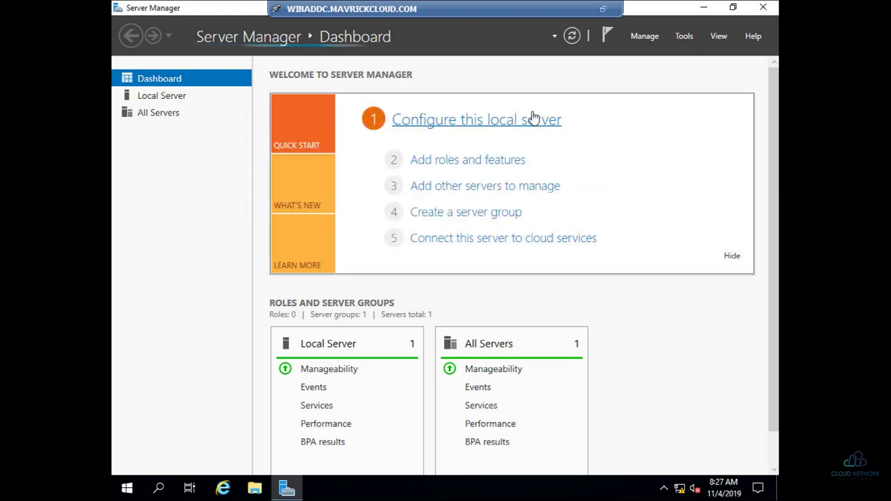
Step: Show WINADDC's Local Server properties, dismiss the inventory notice, and open the Manage menu
click(214, 101)
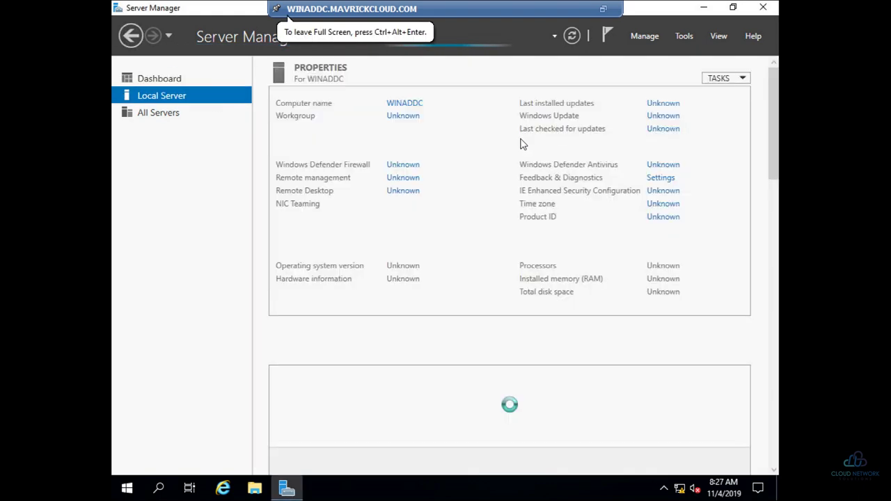
click(638, 35)
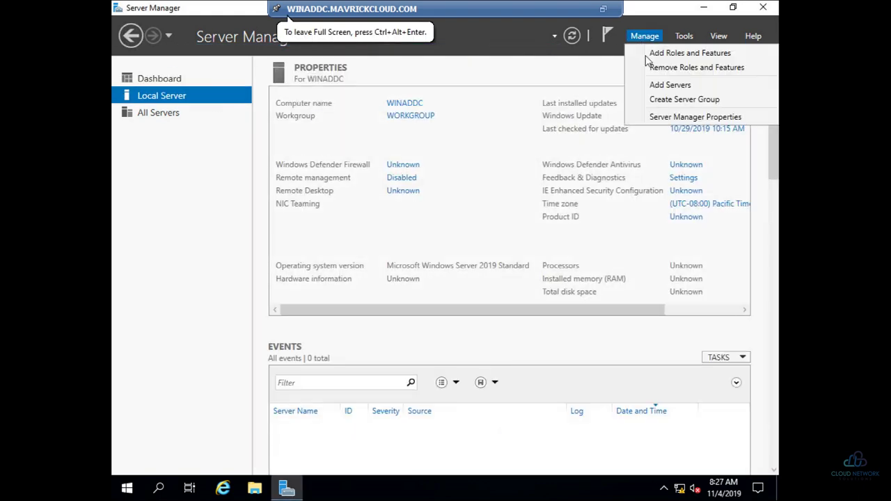
click(653, 54)
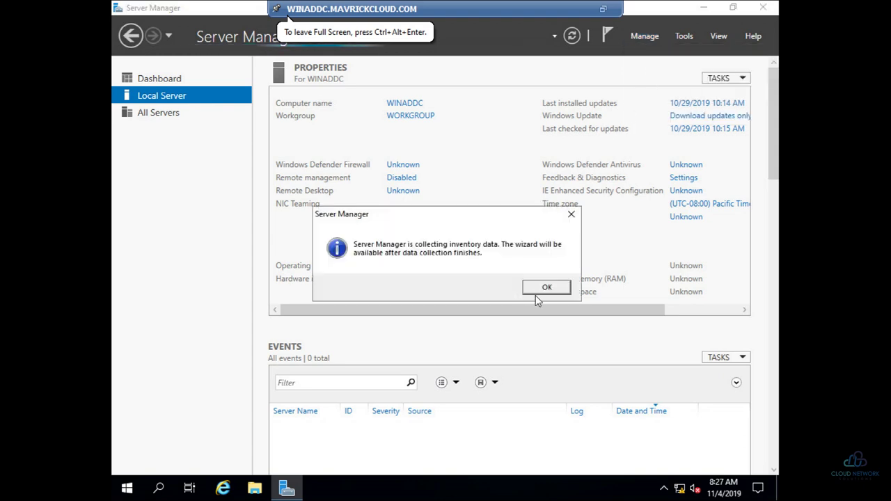
click(539, 291)
click(645, 36)
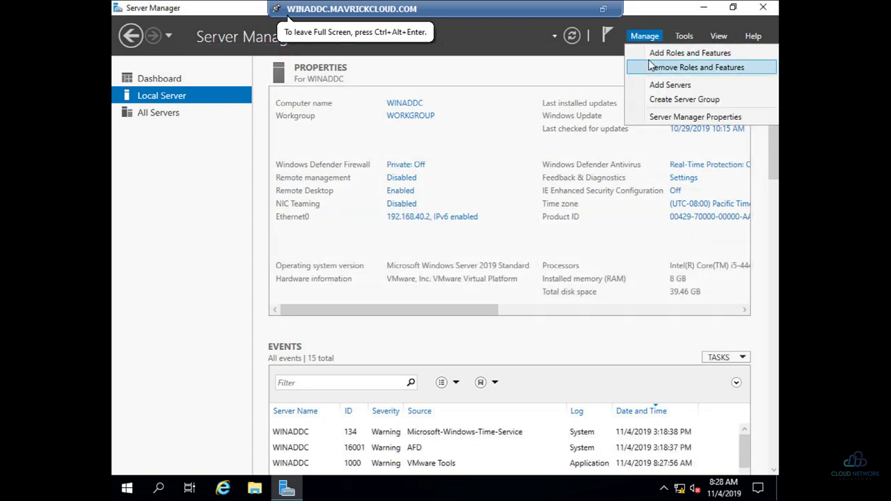
Step: Run Add Roles and Features, tick Active Directory Domain Services with its required features, and install
click(650, 55)
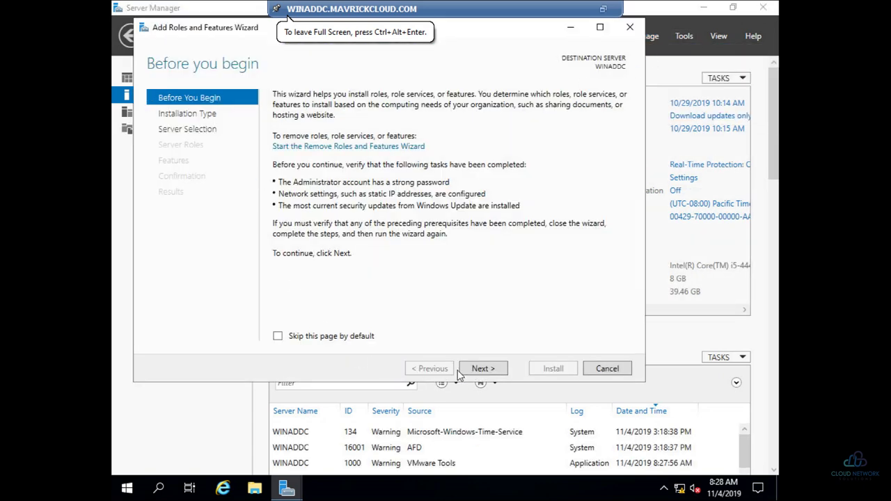
click(472, 369)
click(472, 369)
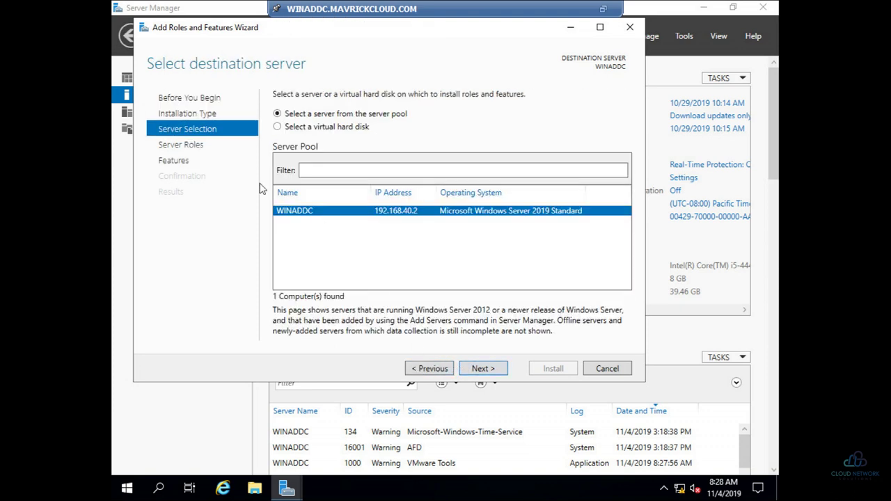
click(464, 373)
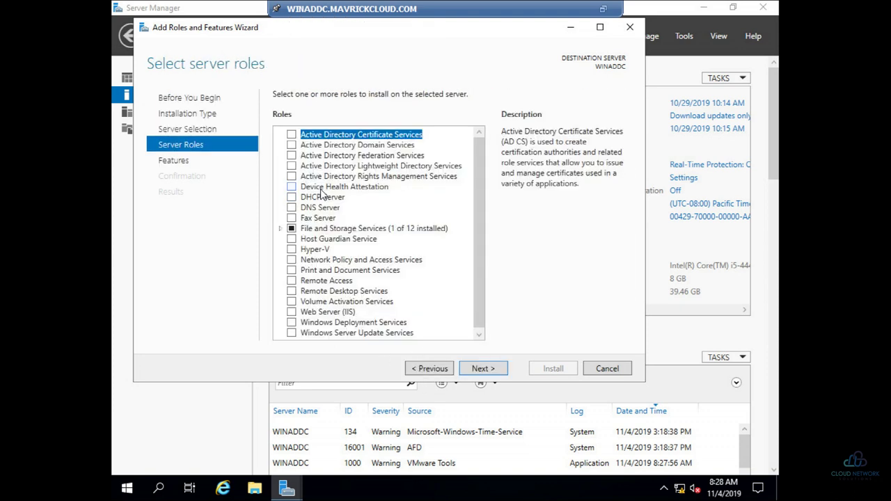
click(291, 144)
click(435, 319)
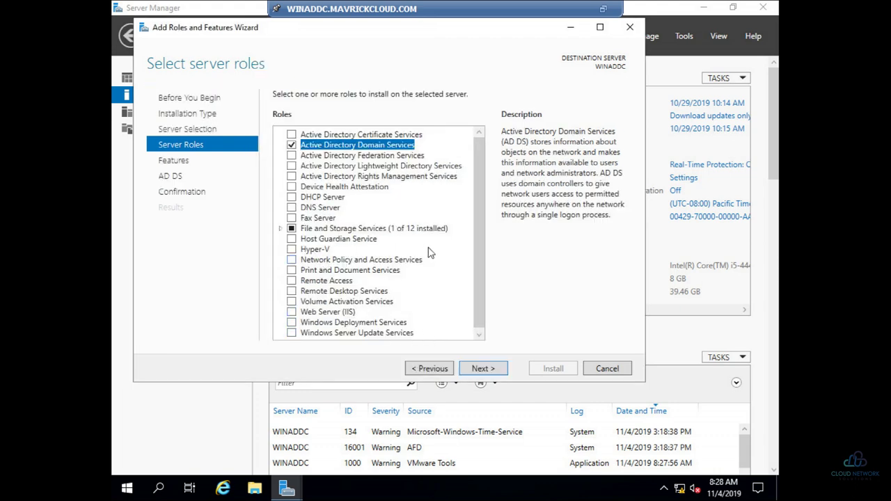
click(494, 370)
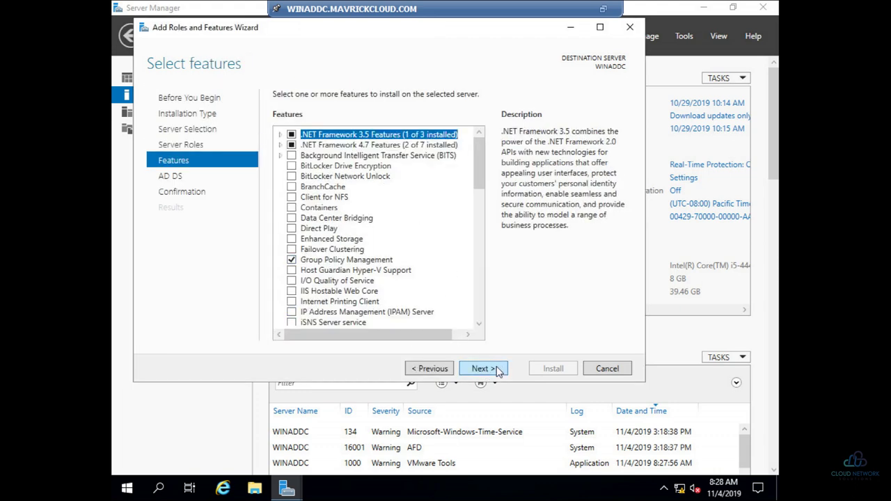
click(490, 369)
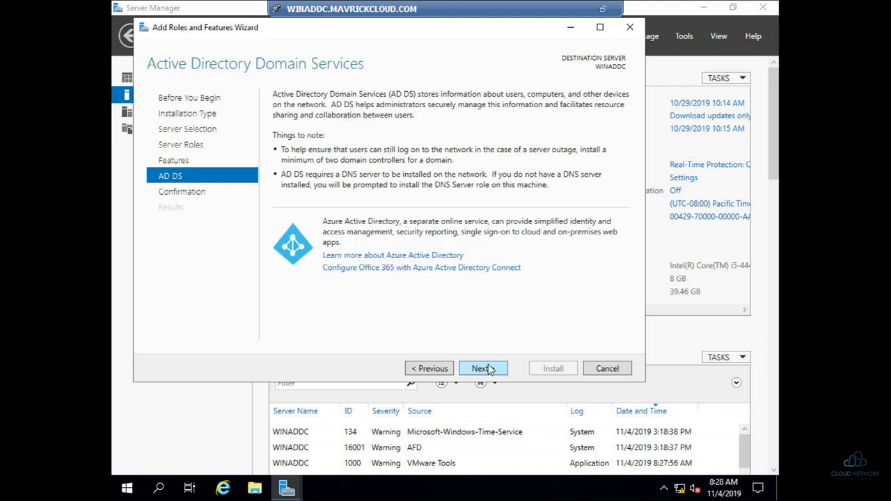
click(489, 369)
click(551, 369)
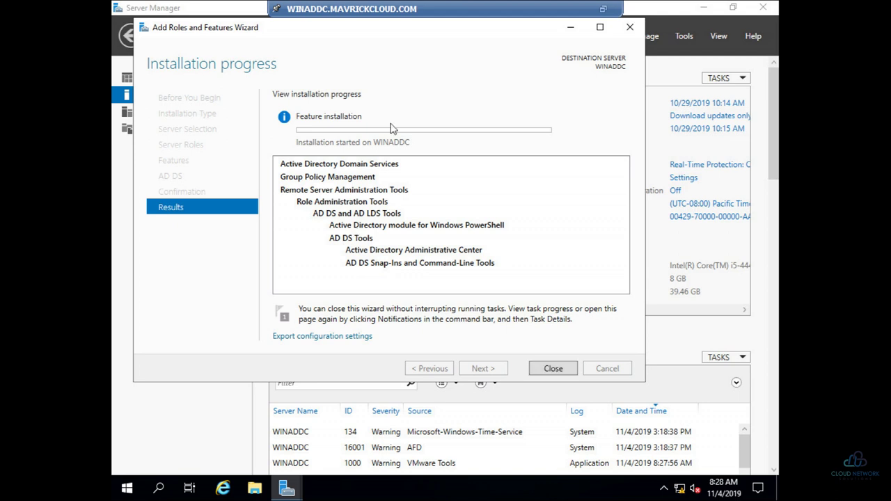
Step: Exit the console and start a custom new VM named FILESERVER in the W2019SMSLab resource pool
click(603, 9)
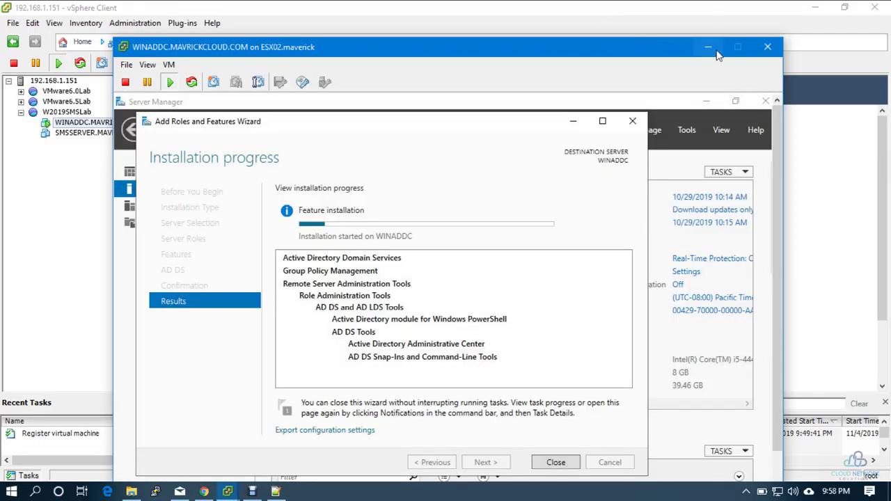
click(714, 47)
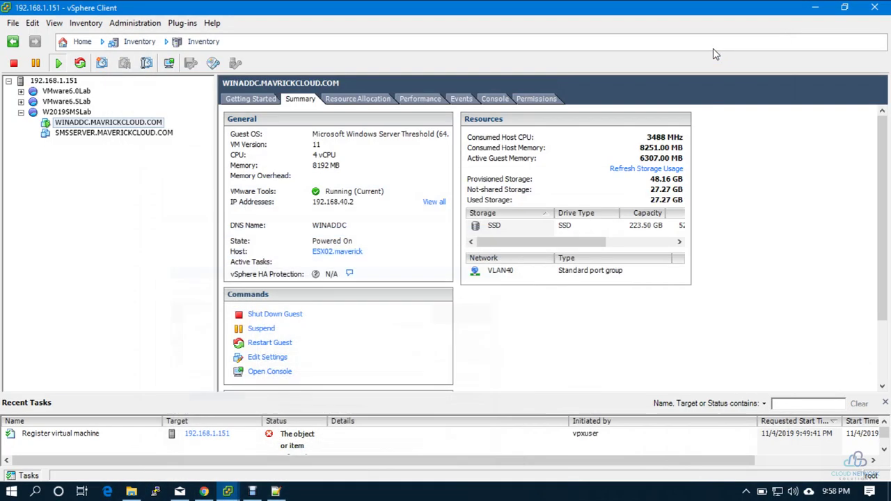
click(65, 113)
right_click(66, 113)
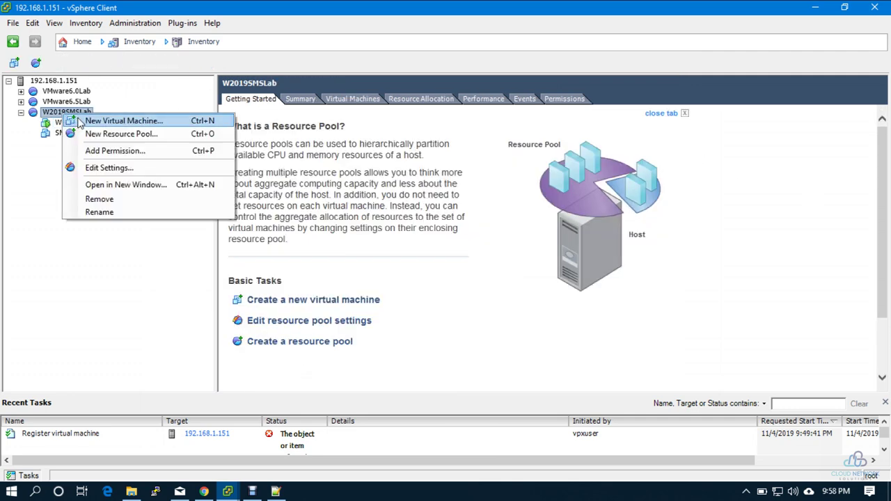
click(119, 121)
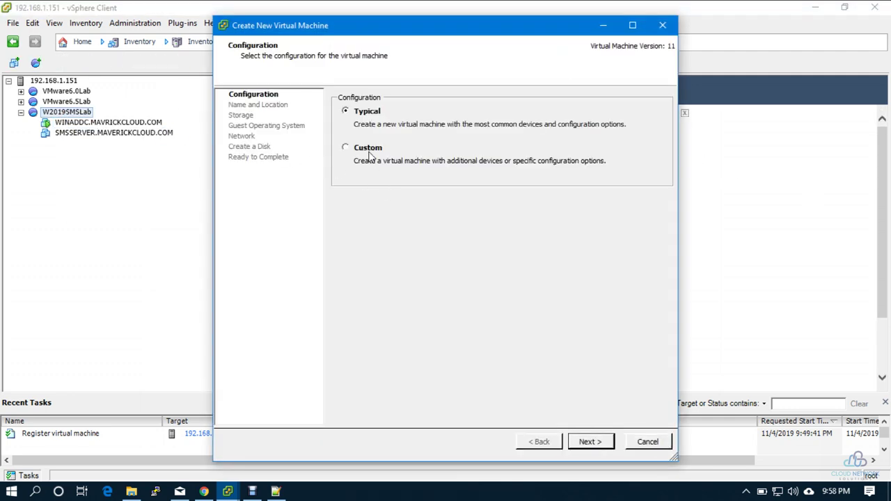
click(367, 149)
click(592, 444)
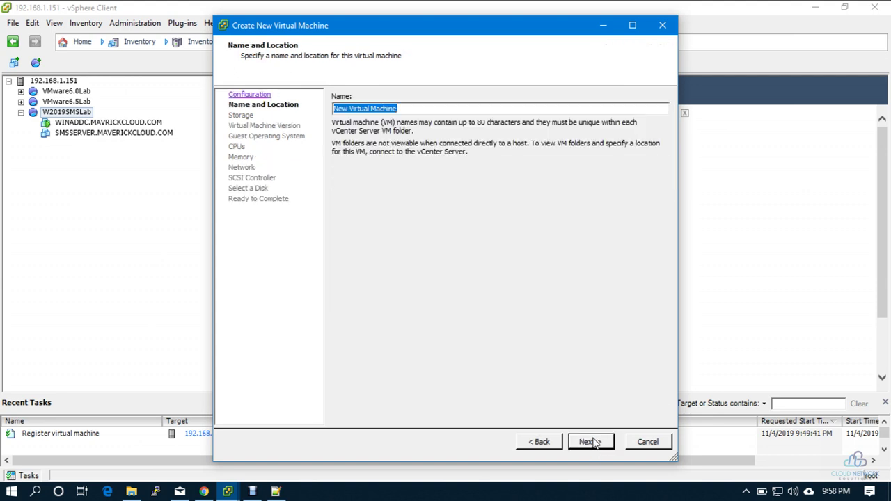
text(FILESERVER.MAVRICKCLOUD.COm)
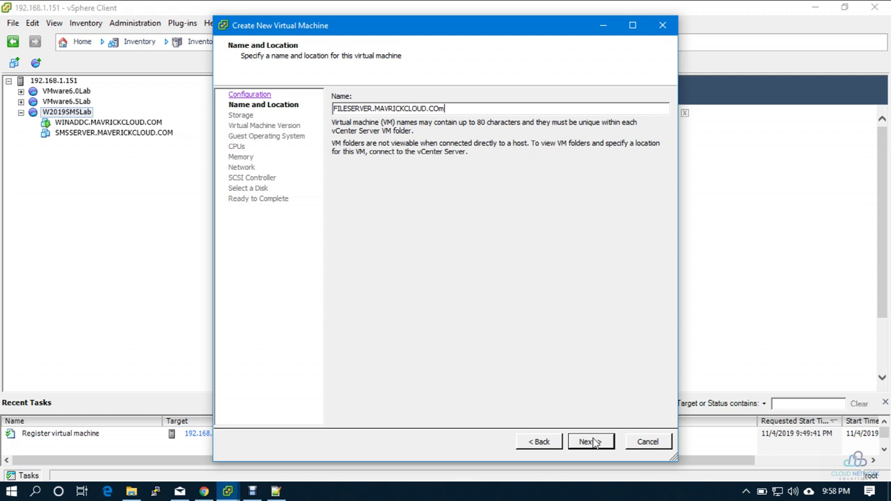
click(590, 441)
Step: Store the VM on SSD2, set guest OS Windows Server Threshold, and keep 4 CPUs and 8192 MB
key(Down)
key(Down)
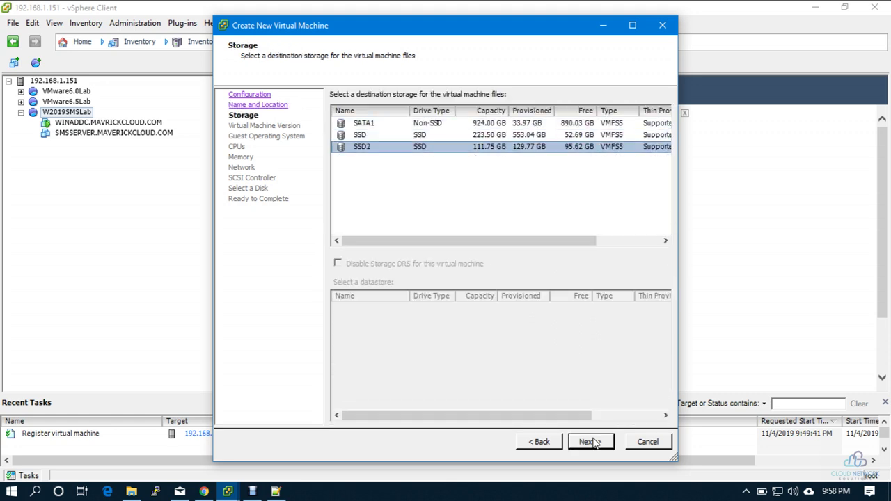
click(590, 441)
click(591, 441)
key(Up)
key(Up)
click(590, 442)
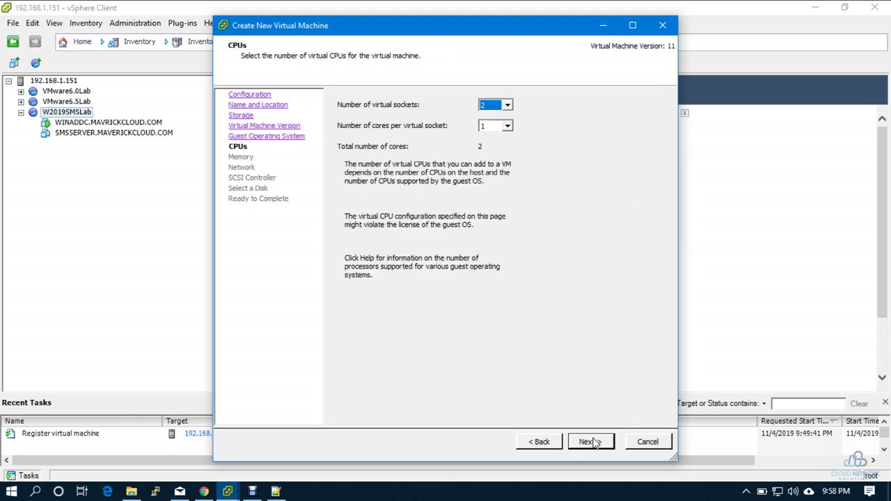
click(590, 441)
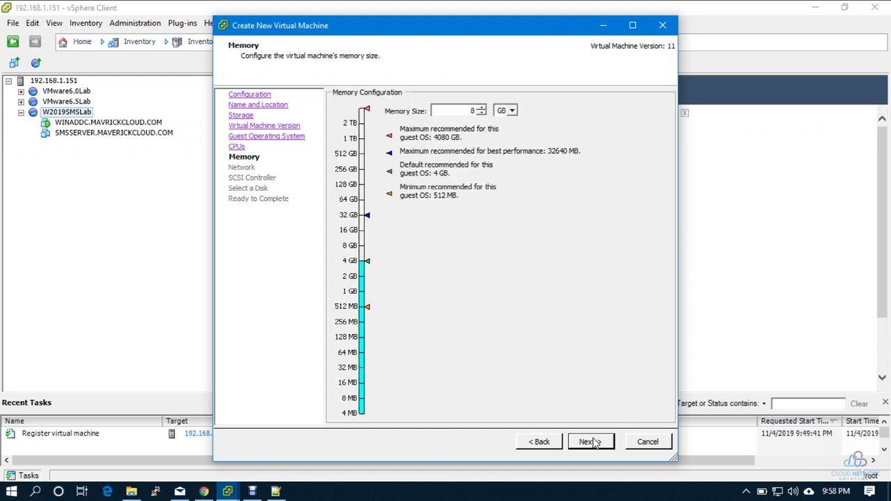
click(591, 441)
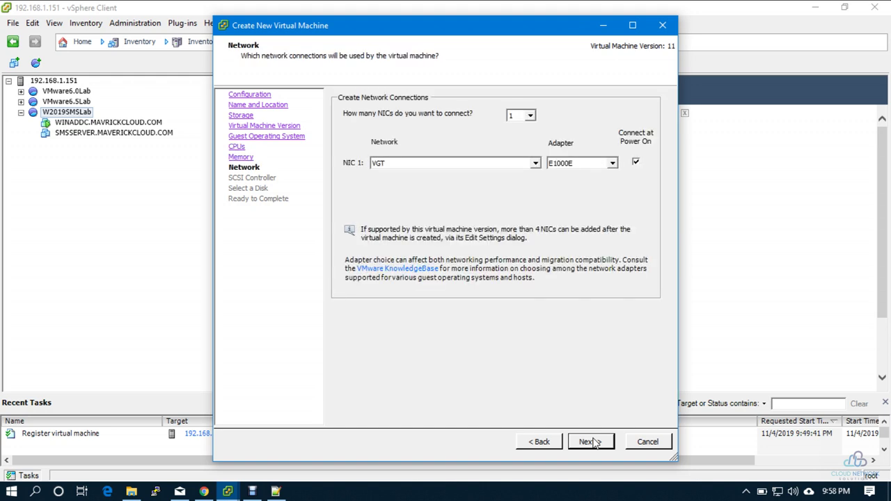
Step: Put NIC 1 on VLAN40 with VMXNET 3 and add a 40 GB thin-provisioned disk
click(385, 170)
click(403, 212)
click(566, 165)
click(562, 192)
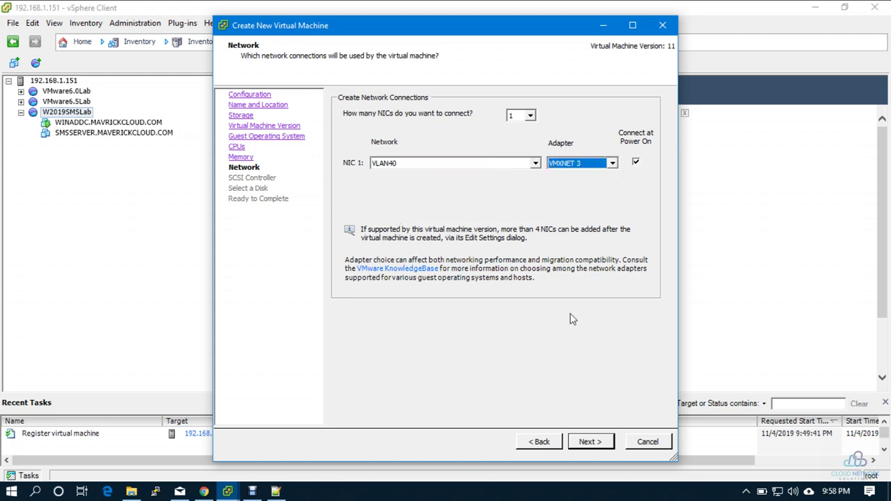
click(586, 445)
click(590, 443)
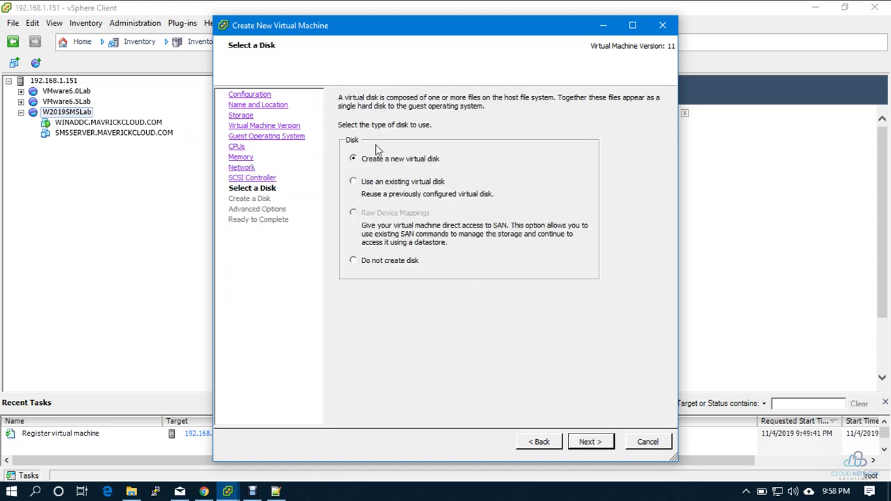
click(588, 441)
click(342, 179)
double_click(394, 109)
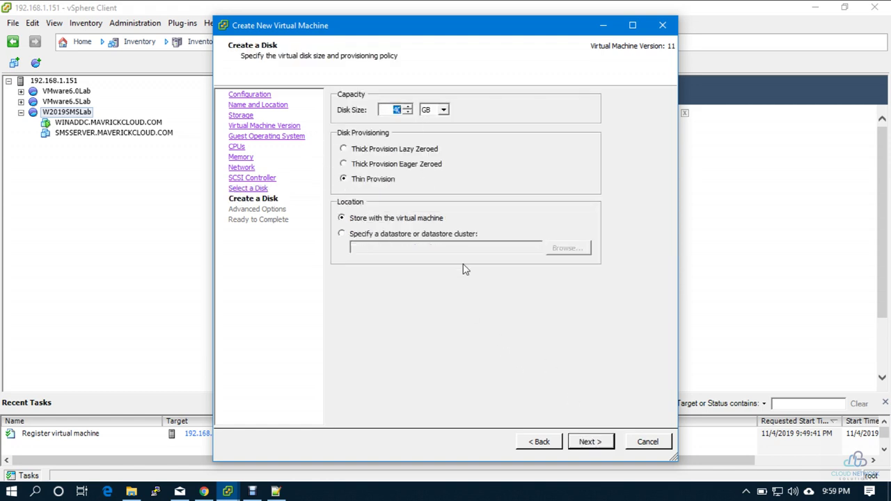
click(585, 440)
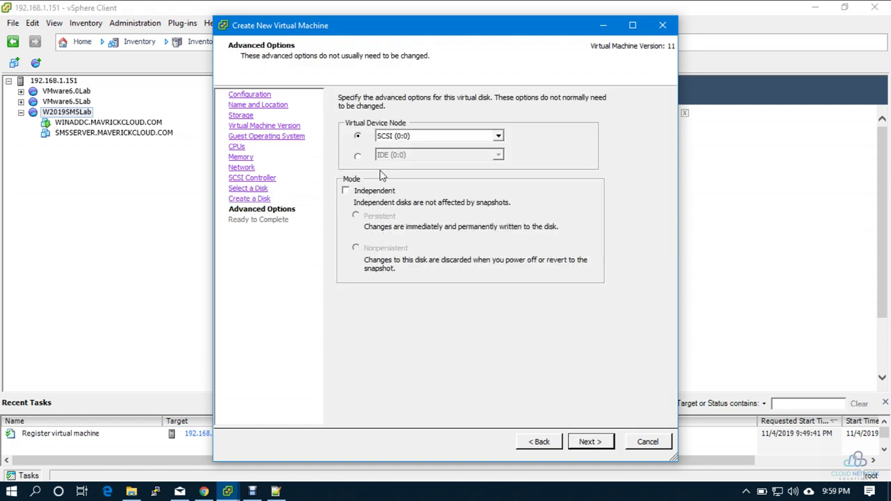
click(585, 441)
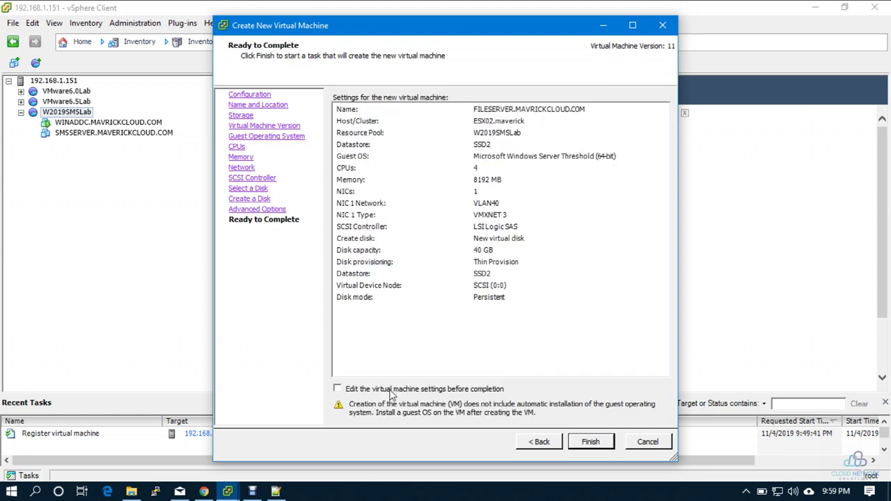
Step: Edit the FILESERVER VM's settings before completion and remove the new floppy drive
click(337, 388)
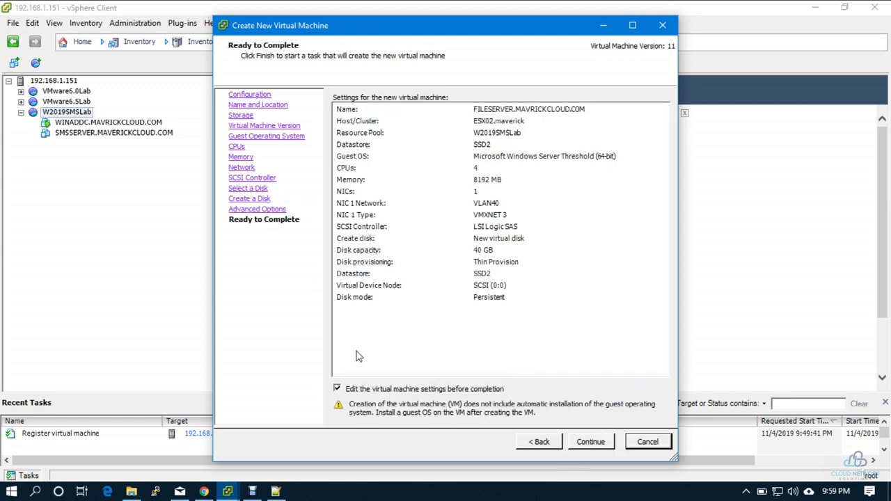
key(Return)
click(317, 174)
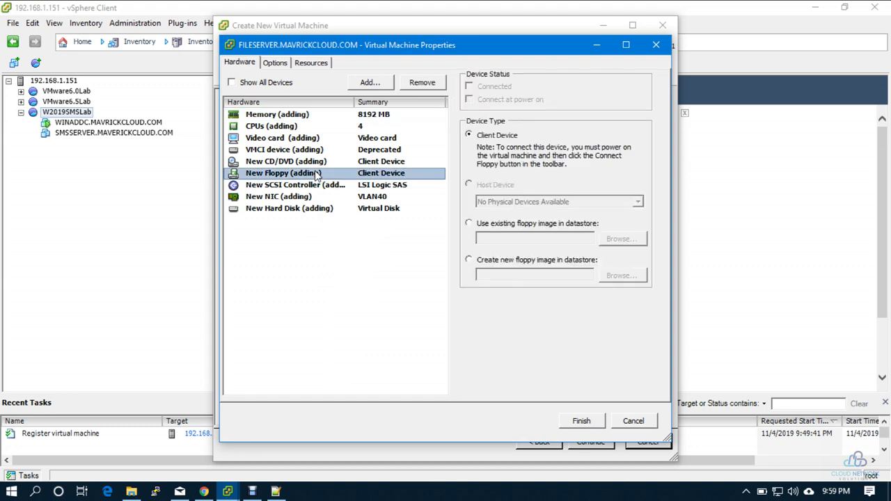
click(425, 85)
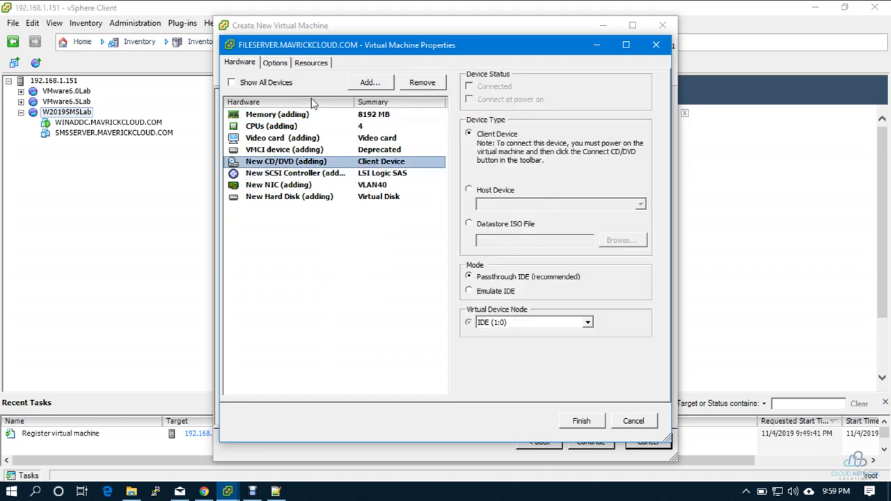
Step: Set a 10000 ms power-on boot delay in Boot Options and finish creating the VM
click(278, 63)
click(284, 171)
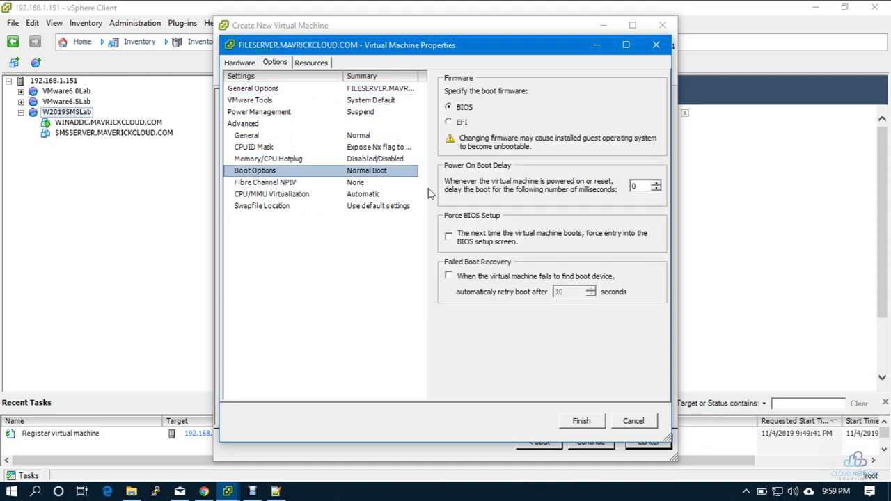
click(637, 187)
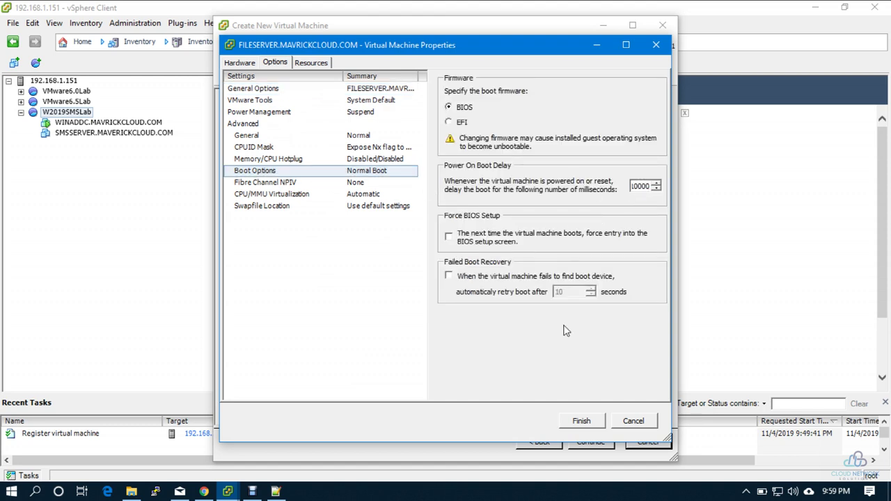
click(581, 420)
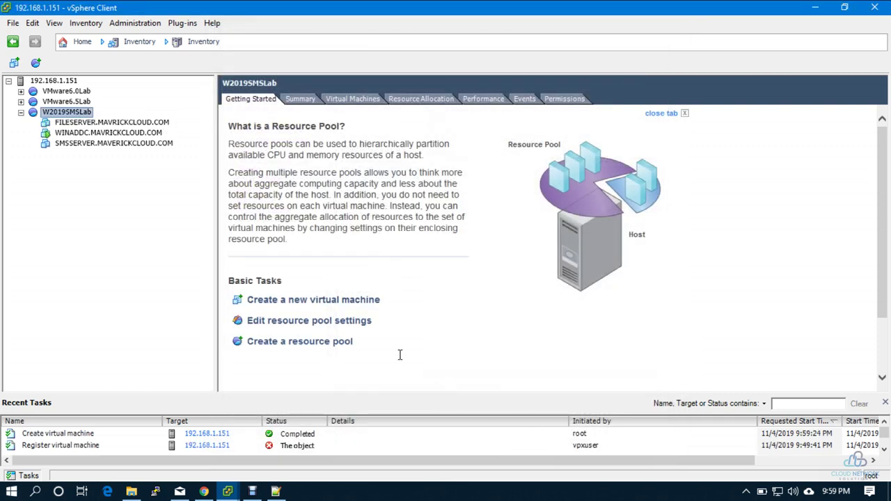
Step: Power on the FILESERVER VM from its right-click Power menu
click(70, 123)
right_click(69, 126)
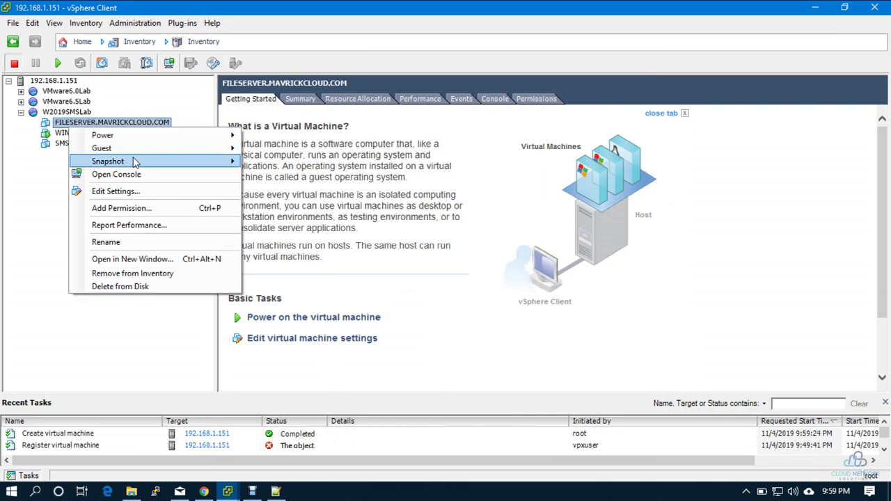
mouse_move(154, 149)
mouse_move(143, 135)
click(348, 135)
Step: Open the FILESERVER console and connect its CD/DVD drive to the local Windows Server 2019 ISO
click(168, 63)
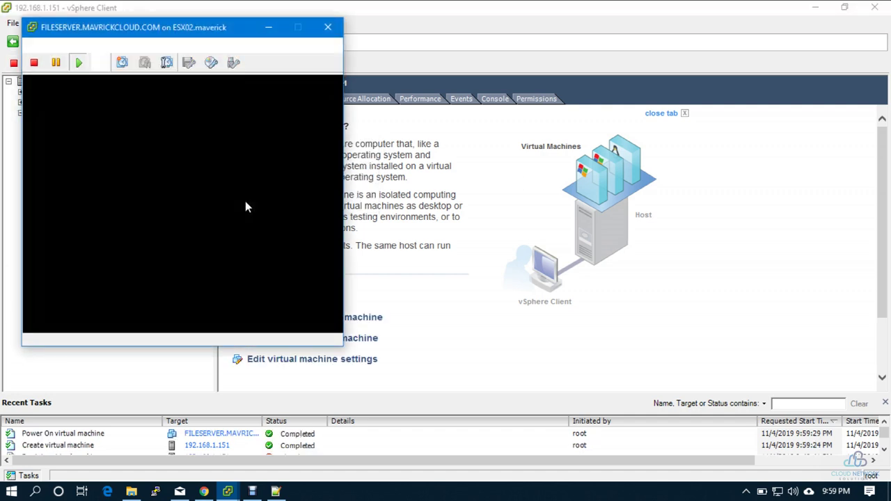
click(230, 206)
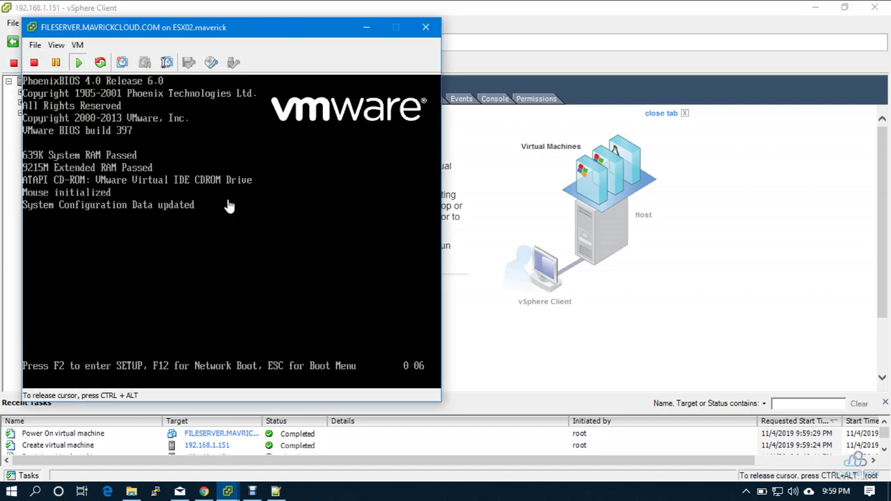
key(Escape)
key(ctrl+alt)
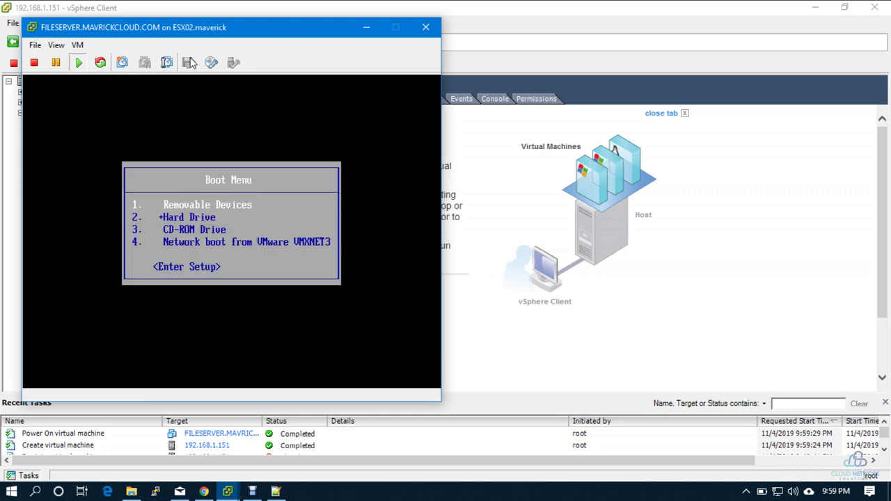
click(210, 63)
mouse_move(274, 79)
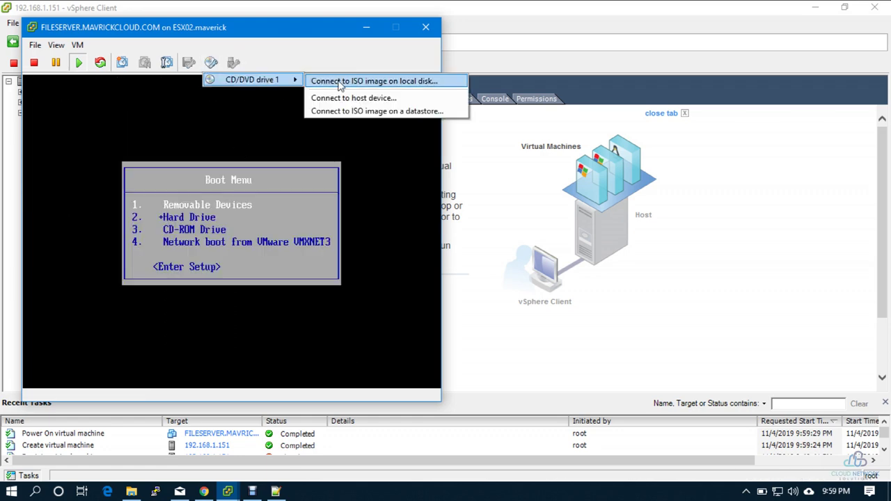
click(343, 82)
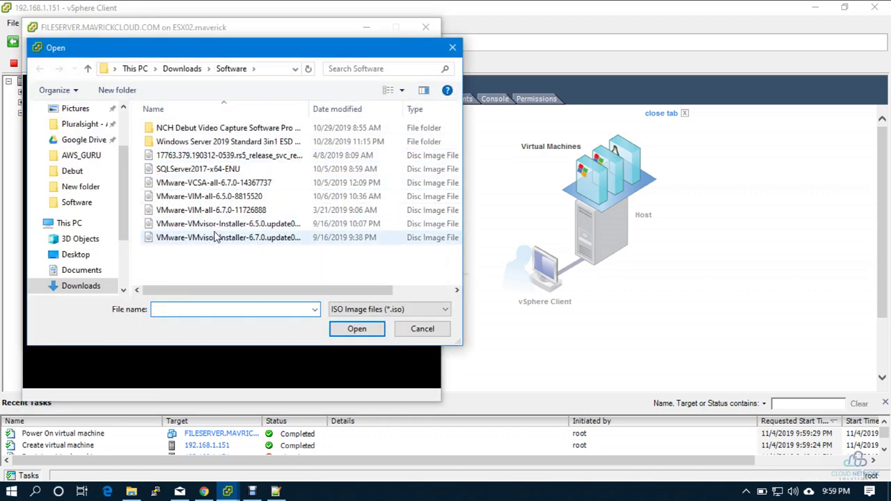
click(215, 143)
double_click(215, 142)
double_click(215, 143)
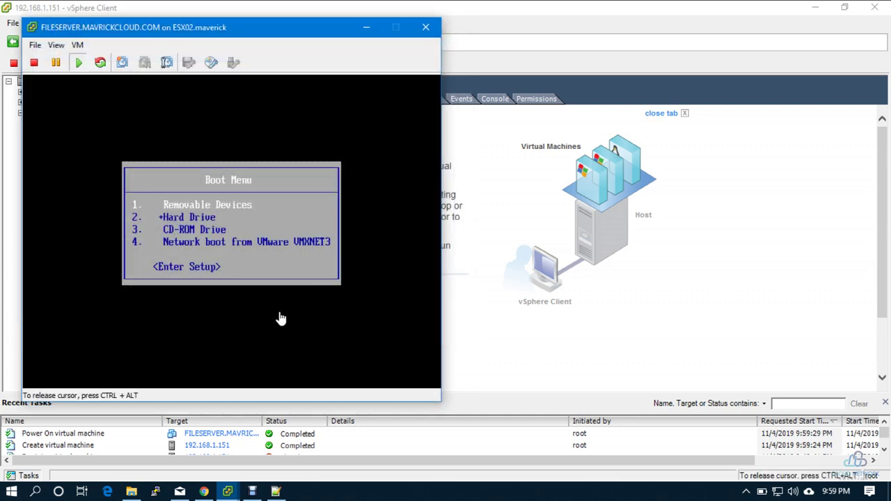
key(Return)
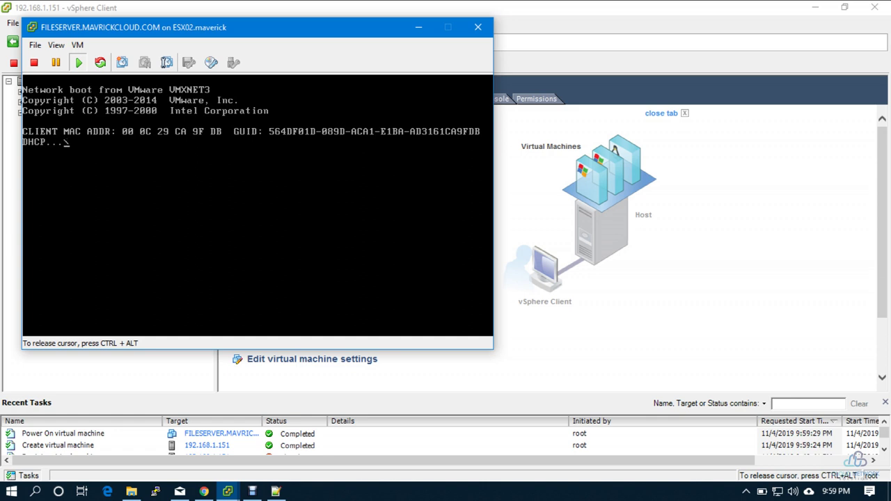
Step: Reset the FILESERVER VM and bring up its boot menu in the console
click(100, 62)
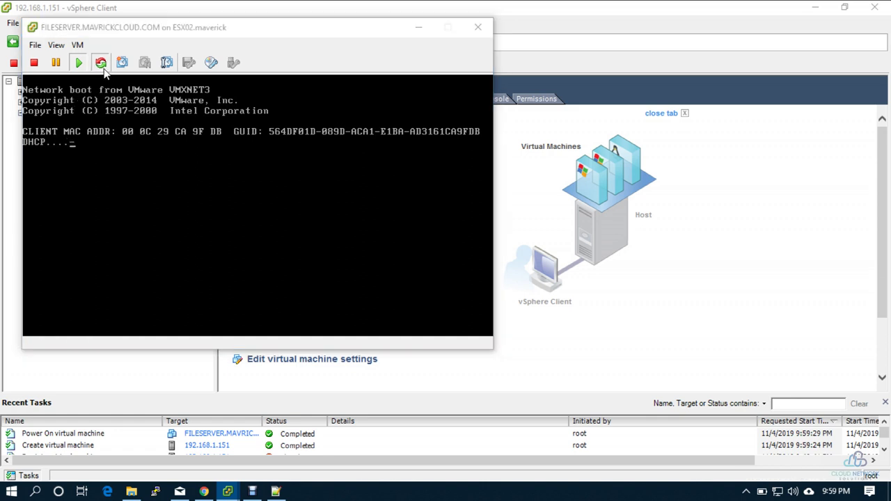
click(499, 293)
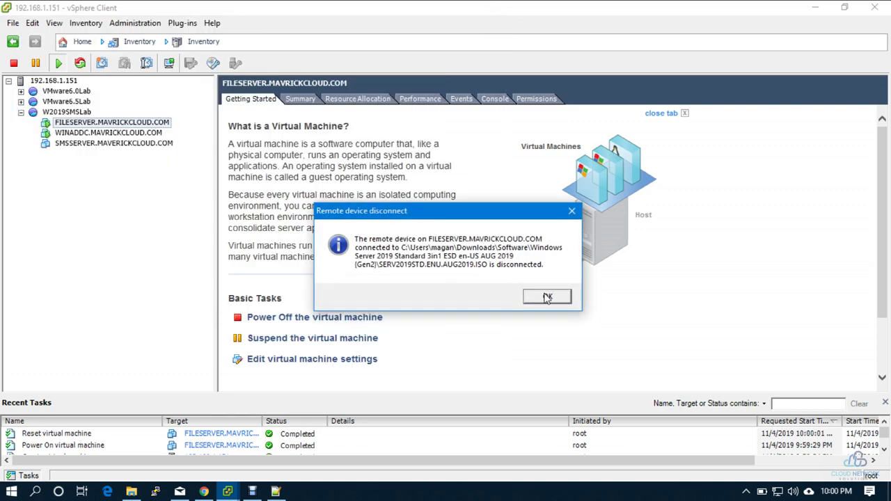
click(547, 297)
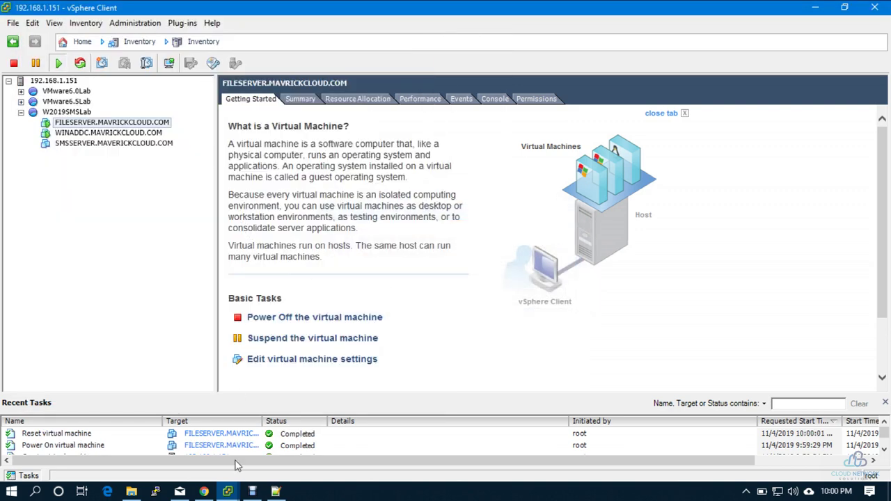
mouse_move(228, 491)
click(358, 432)
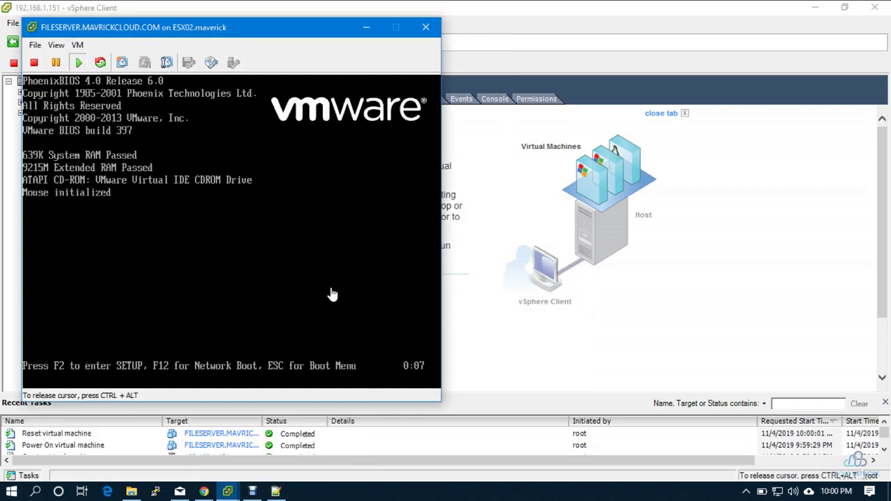
key(Escape)
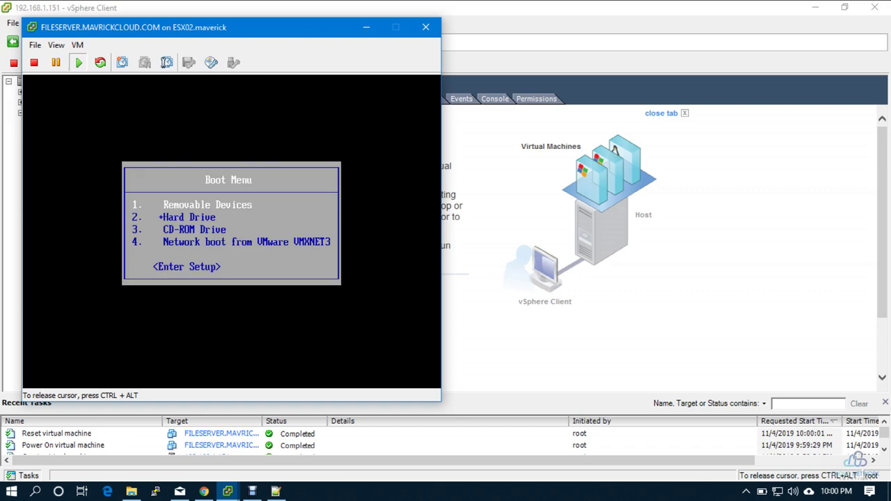
Step: Reattach the Windows Server 2019 ISO and boot FILESERVER from the CD-ROM Drive
click(211, 62)
mouse_move(275, 80)
click(345, 87)
double_click(232, 151)
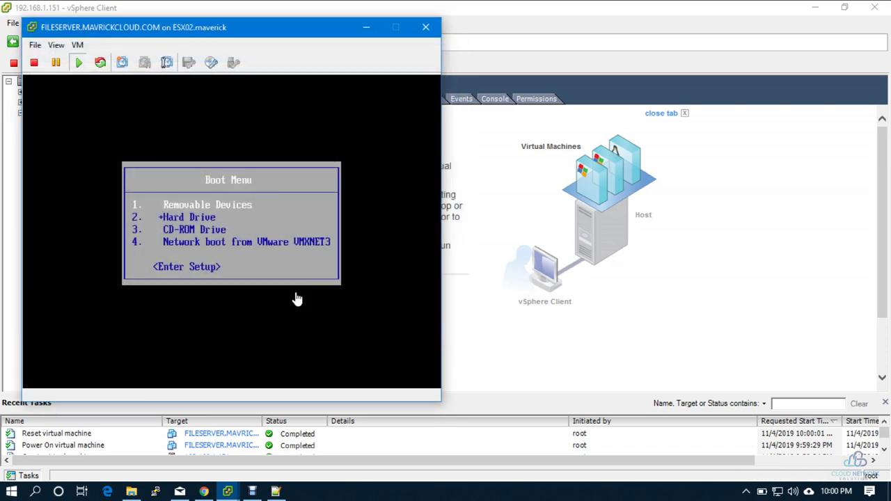
click(289, 286)
key(Down)
key(Down)
key(Return)
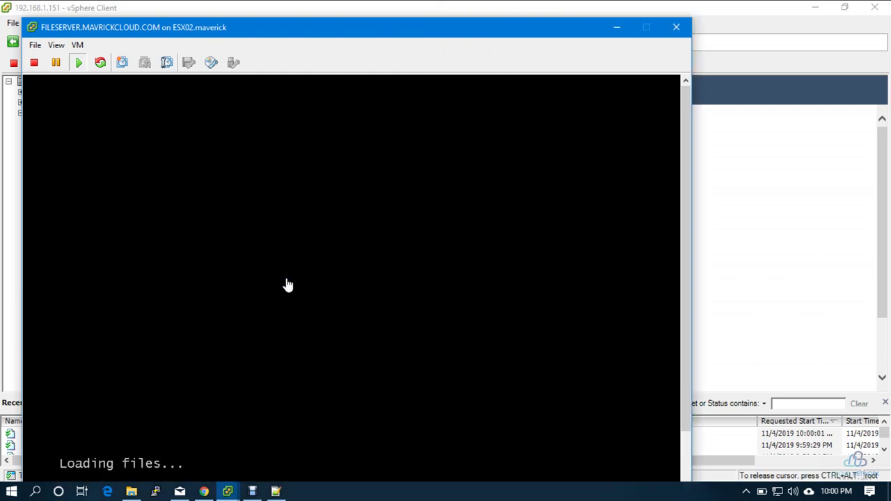
key(ctrl+alt)
Step: Show the WINADDC console full screen, close the finished role wizard, and open notifications
click(734, 276)
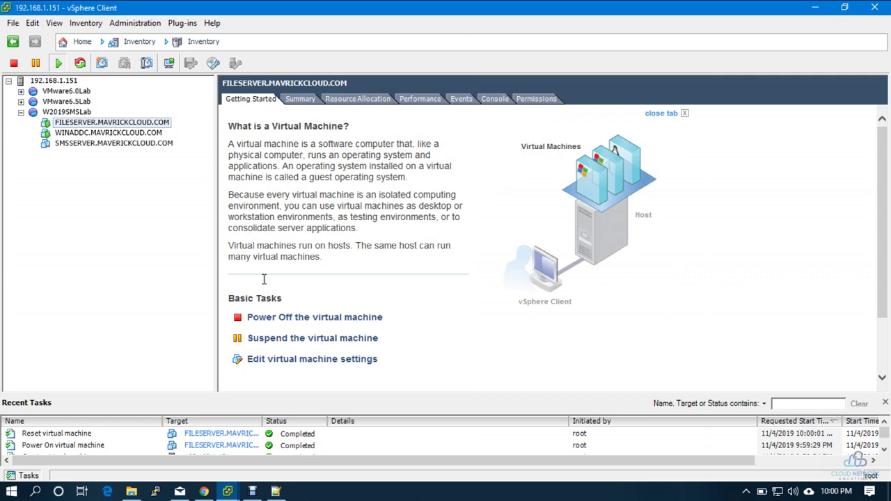
click(129, 133)
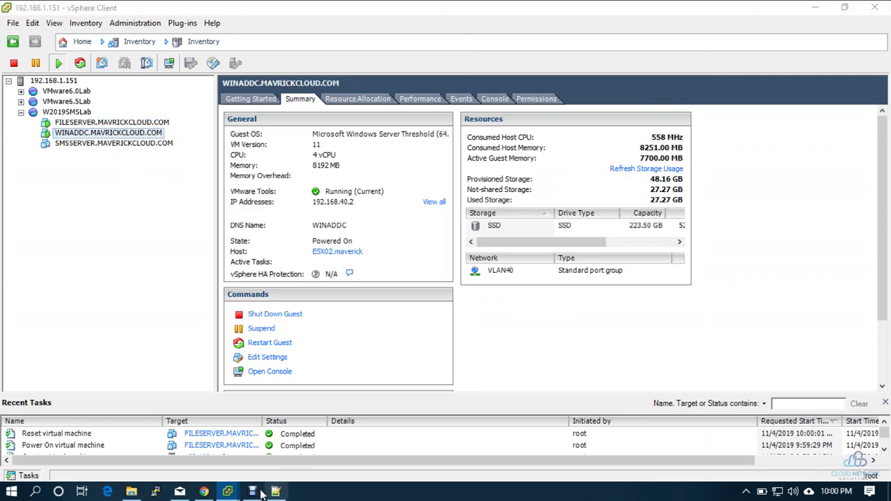
mouse_move(227, 491)
click(258, 446)
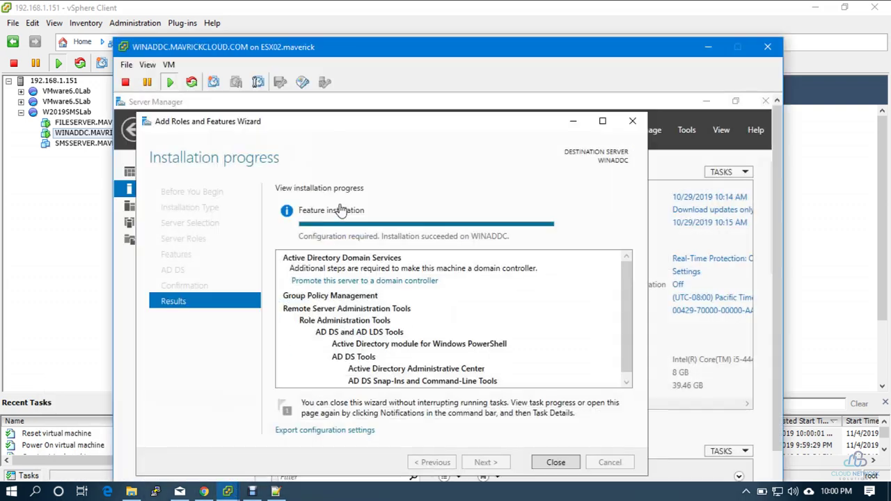
click(147, 64)
click(194, 126)
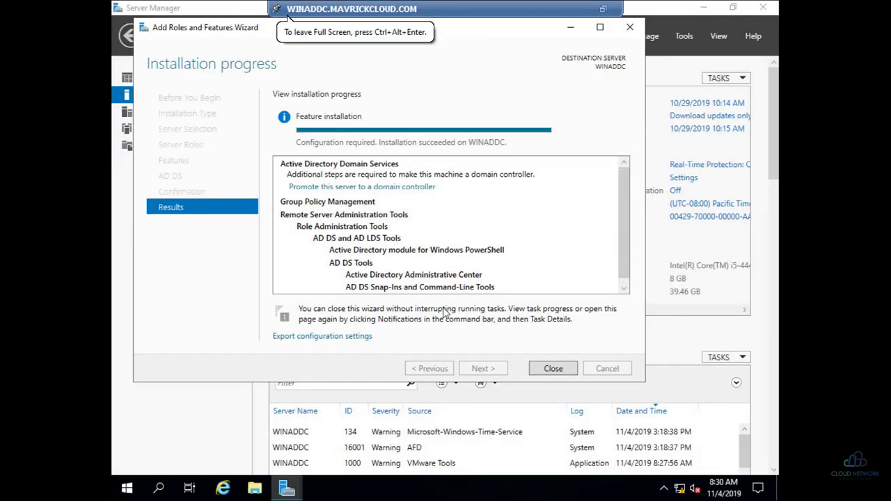
click(544, 370)
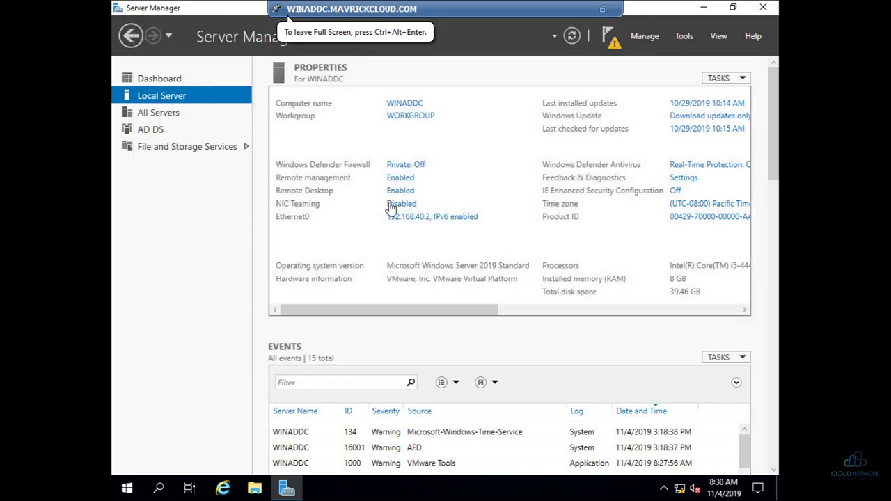
click(609, 38)
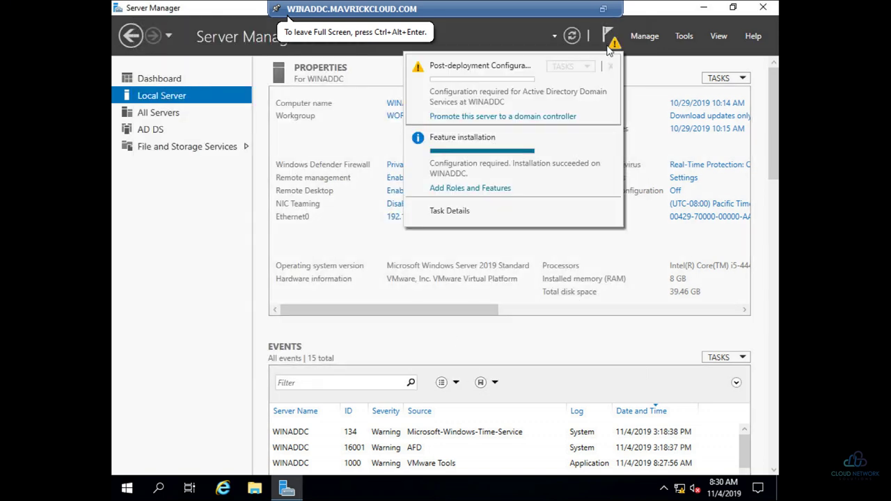
Step: Start the promotion and add a new forest with root domain MAVRICKCLOUD.COM
click(555, 118)
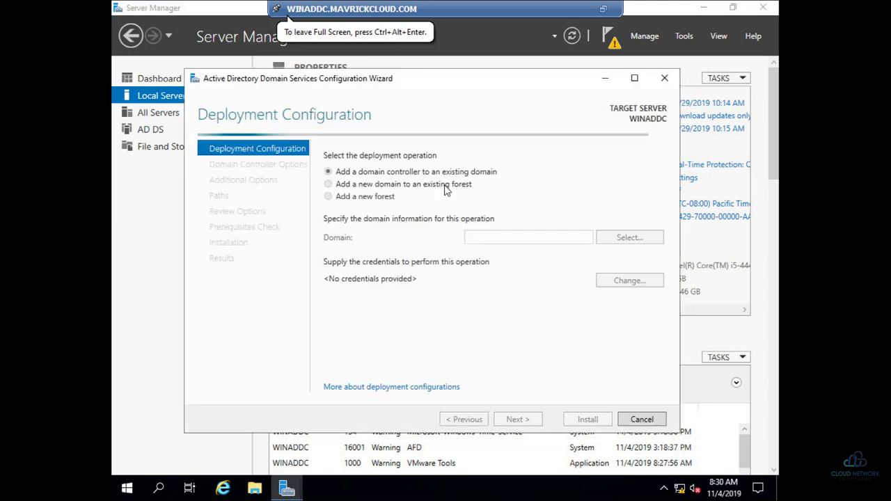
click(351, 198)
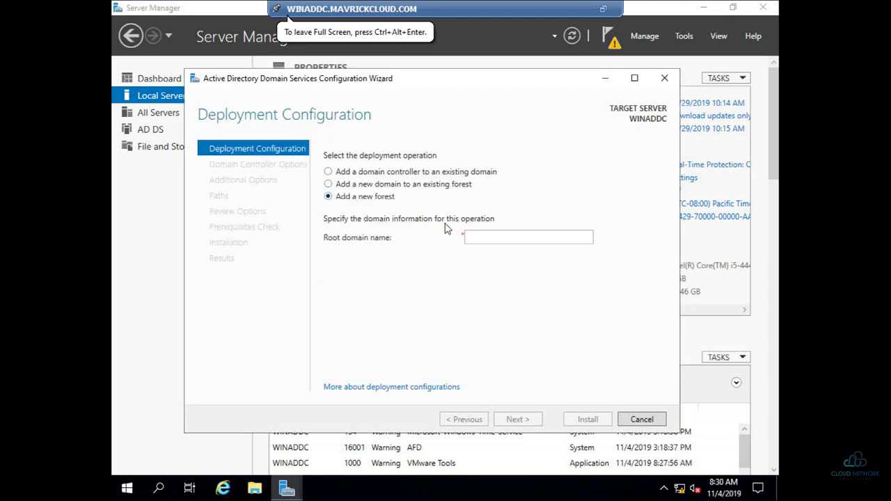
click(528, 237)
text(MAVR)
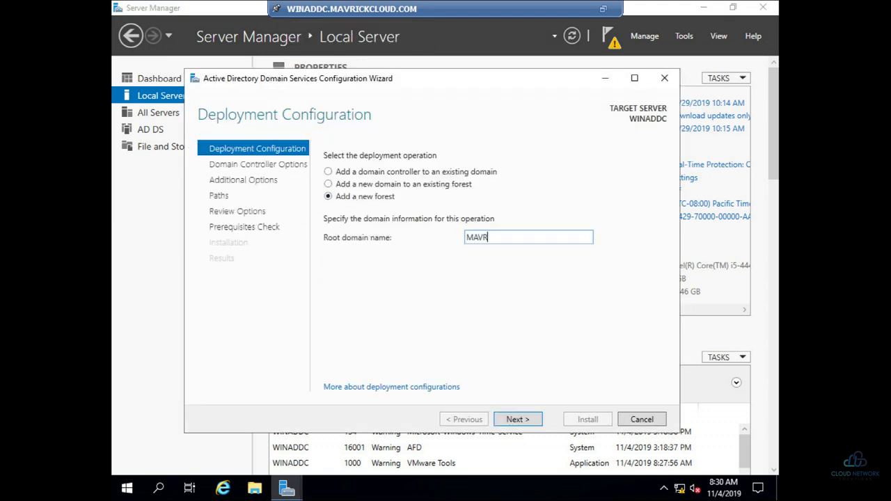
text(ICKCLOUD.COM)
key(Return)
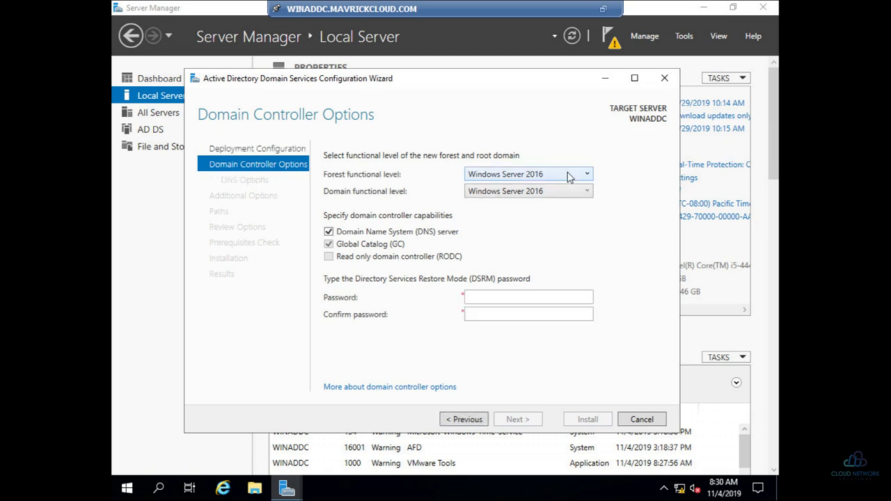
Step: Keep Windows Server 2016 functional levels and enter and confirm the DSRM password
click(571, 179)
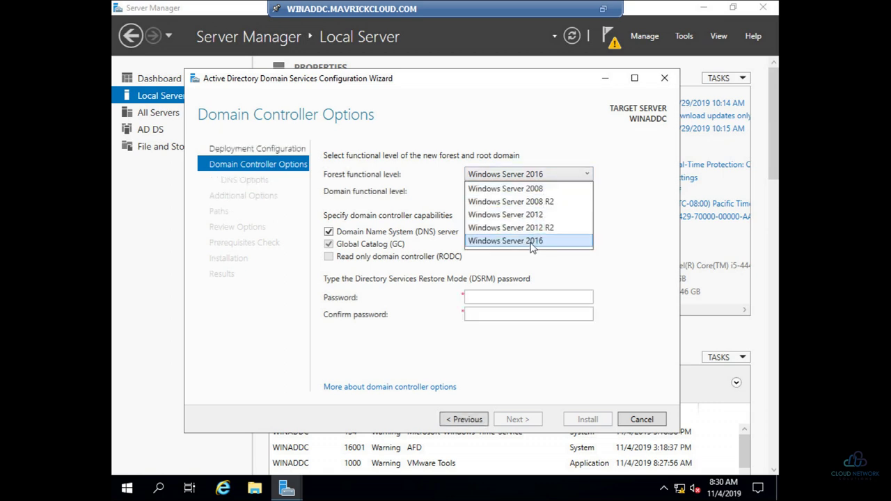
click(532, 241)
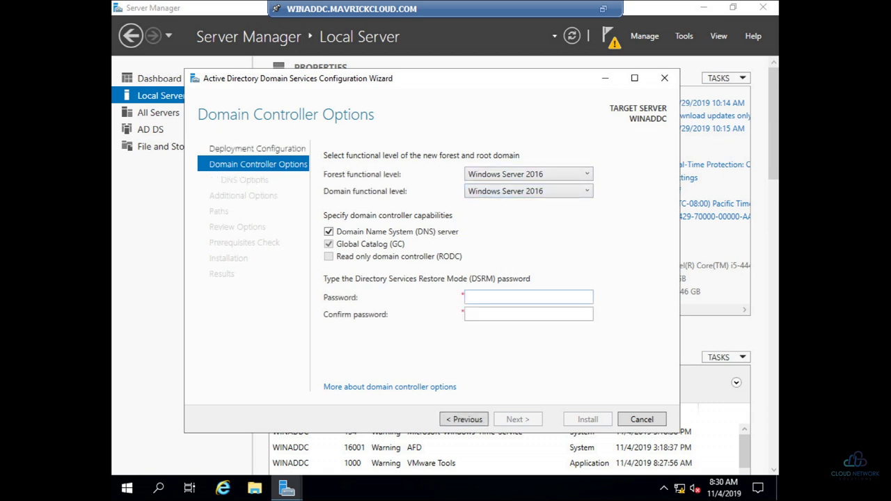
click(529, 297)
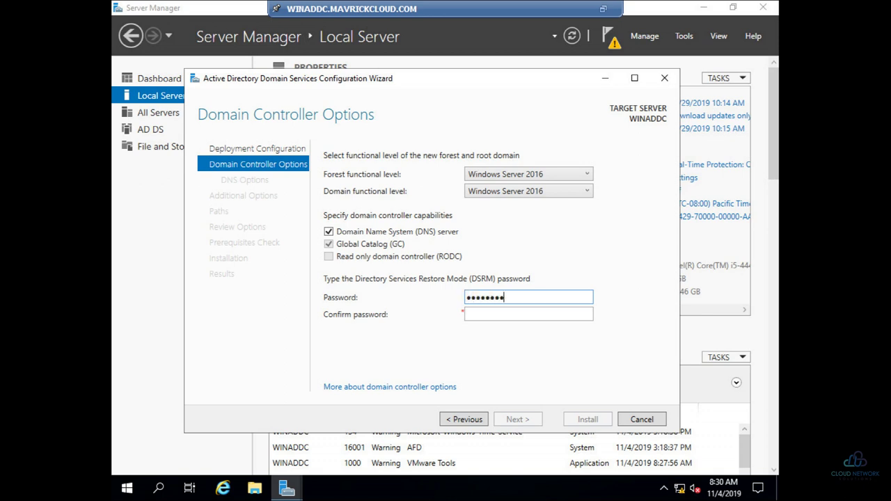
click(529, 314)
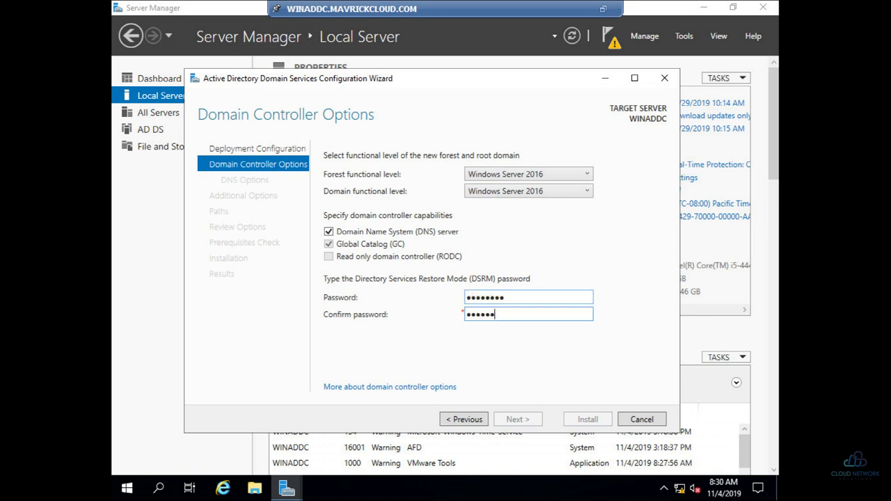
text(rd)
key(Return)
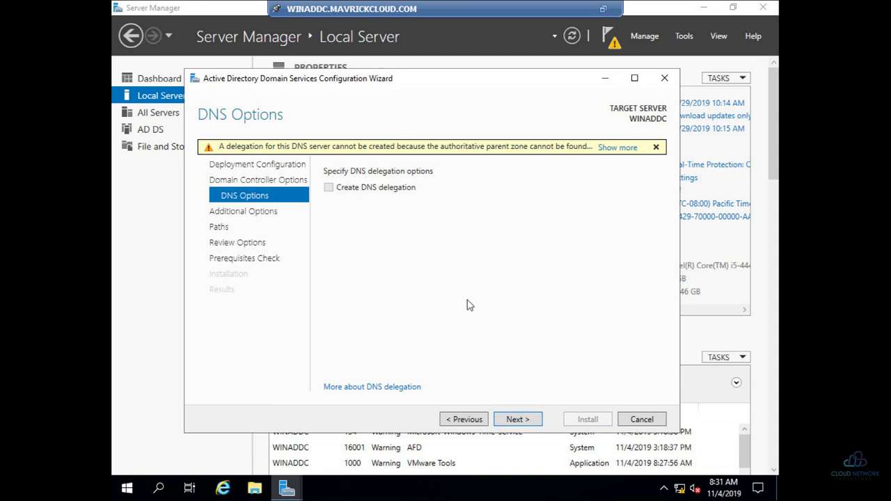
Step: Accept DNS options, the MAVRICKCLOUD NetBIOS name and default folder paths, then review and proceed
click(515, 419)
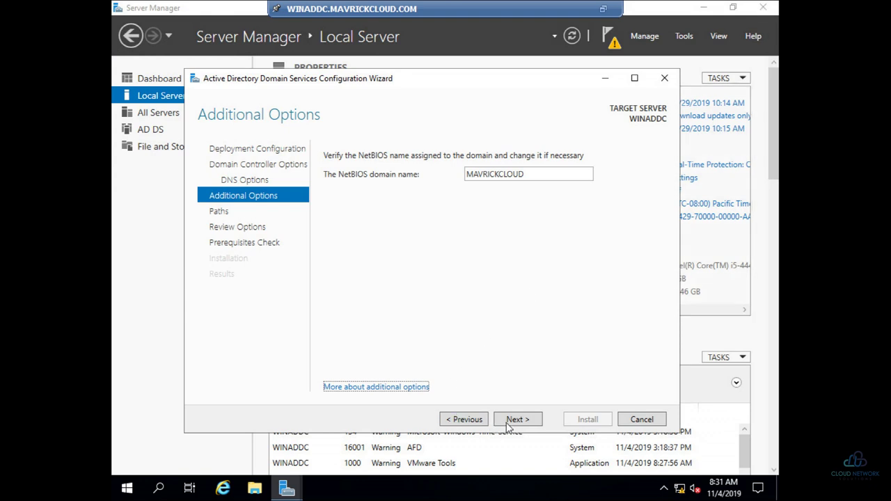
click(513, 420)
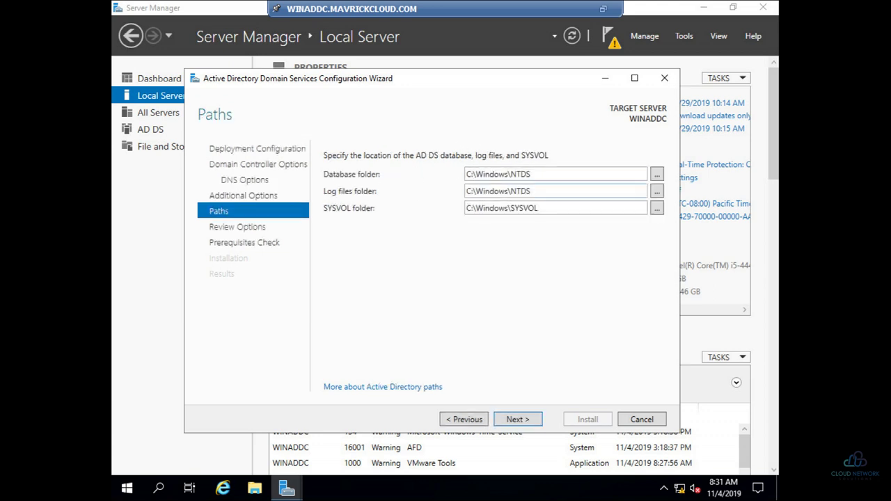
triple_click(480, 176)
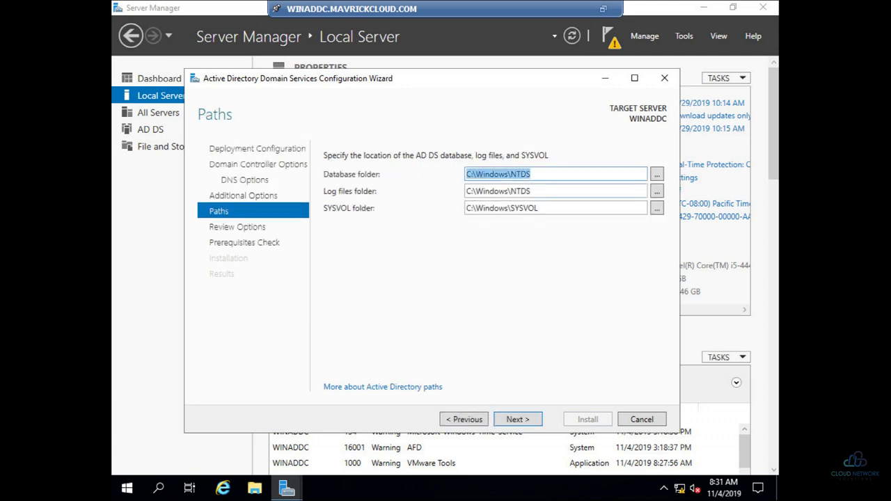
key(Tab)
key(Tab)
key(Tab)
key(Tab)
key(Tab)
click(509, 419)
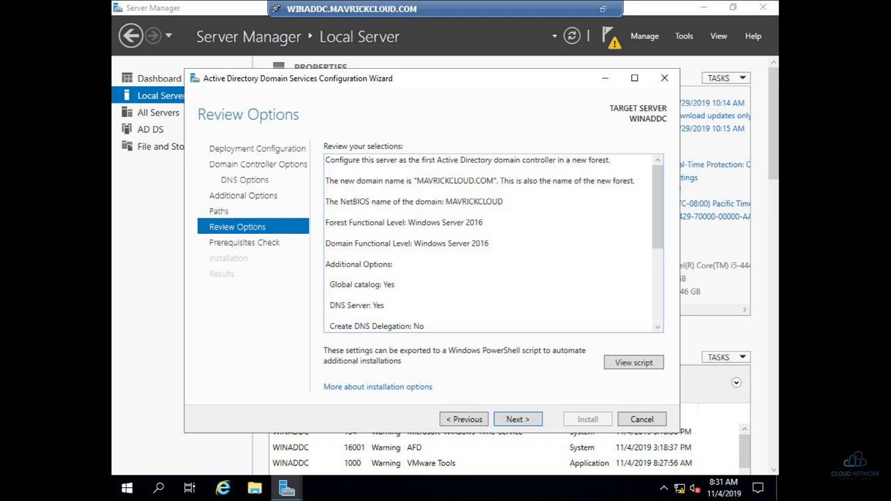
scroll(494, 313, down, 5)
scroll(501, 313, up, 5)
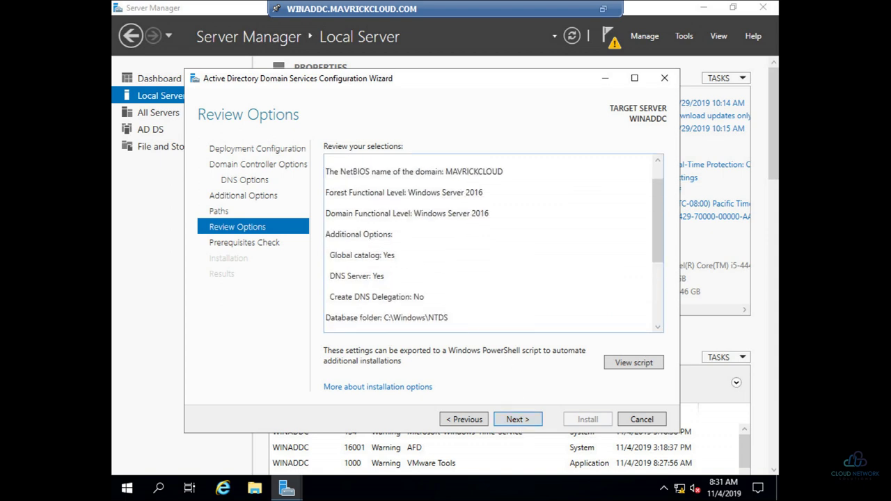
click(518, 419)
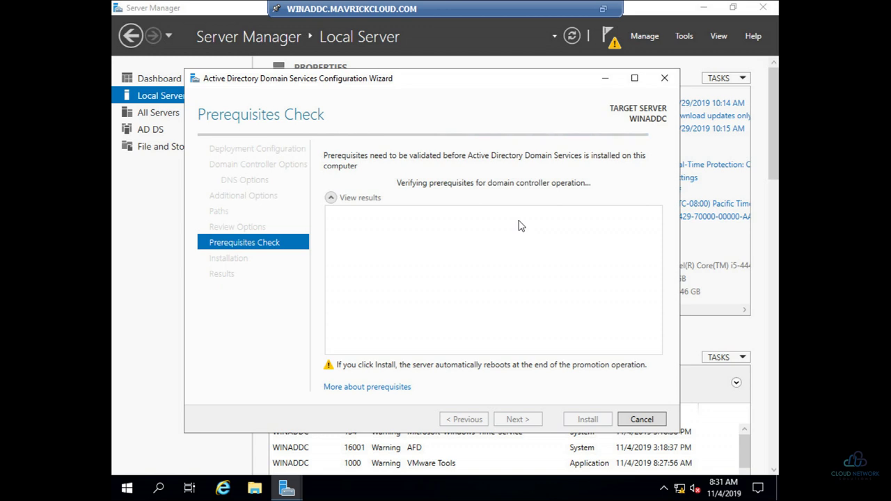
Step: Install the domain controller on WINADDC, then select the FILESERVER VM in vSphere
click(588, 419)
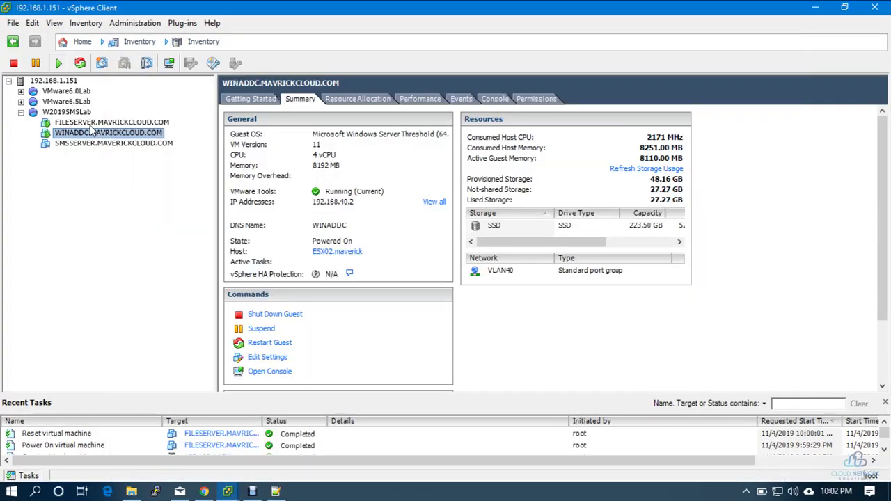
click(101, 123)
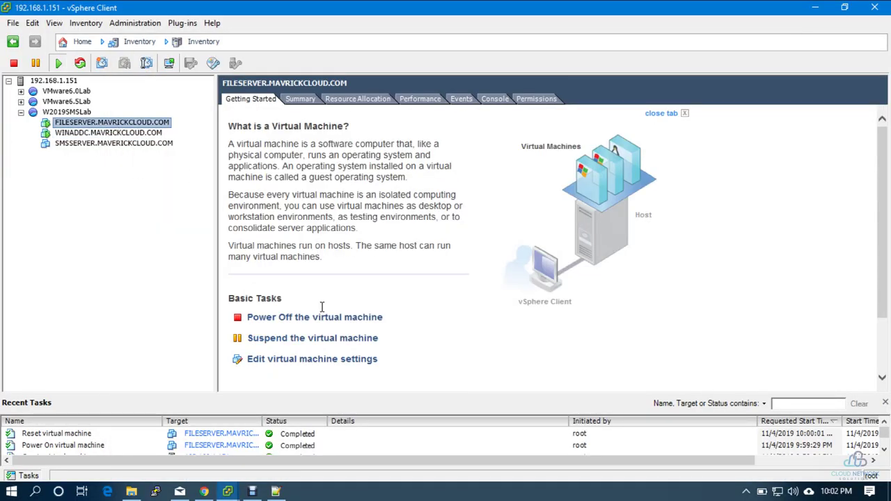
Step: Show the FILESERVER console full screen and accept the Windows Setup language settings
mouse_move(228, 491)
click(383, 435)
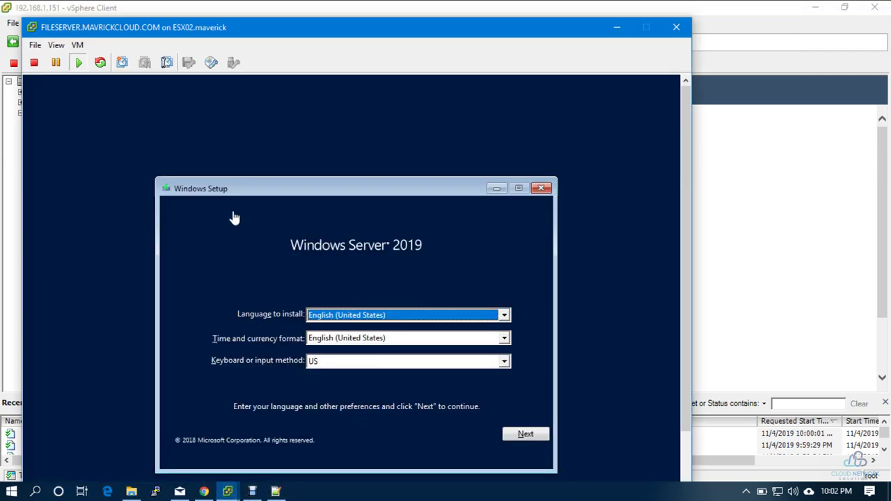
click(56, 45)
click(72, 105)
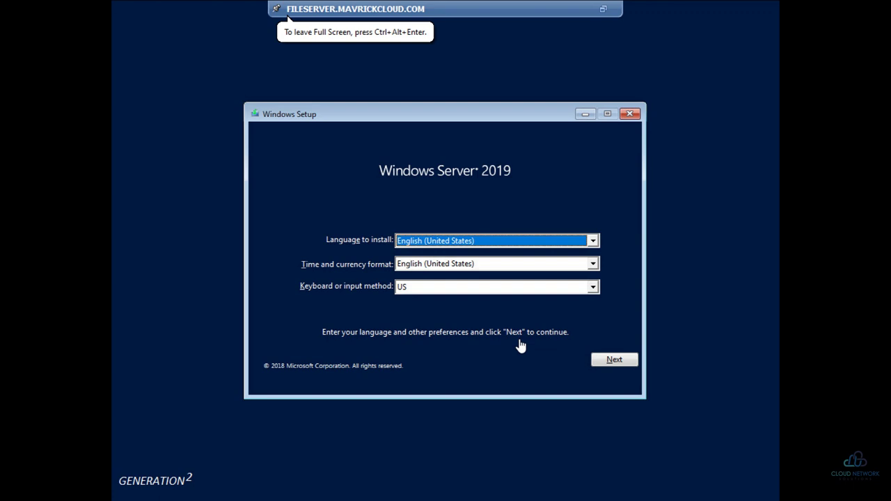
key(Tab)
key(Tab)
key(Tab)
key(Tab)
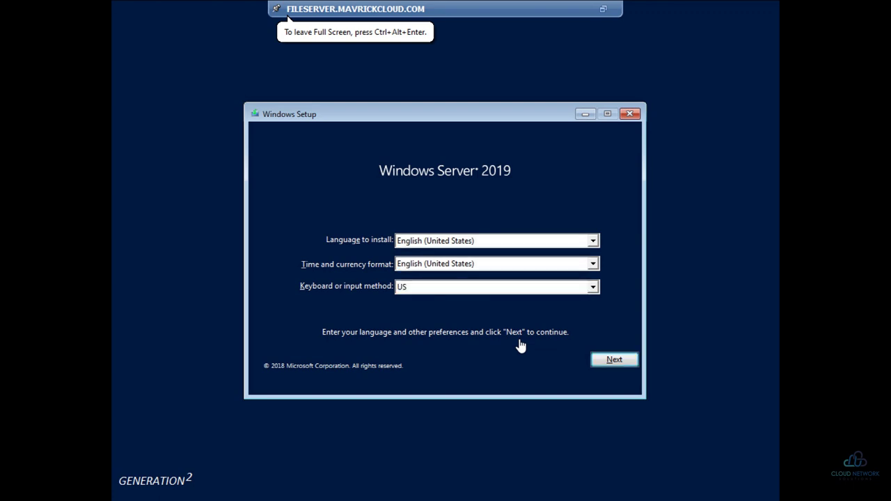
key(Return)
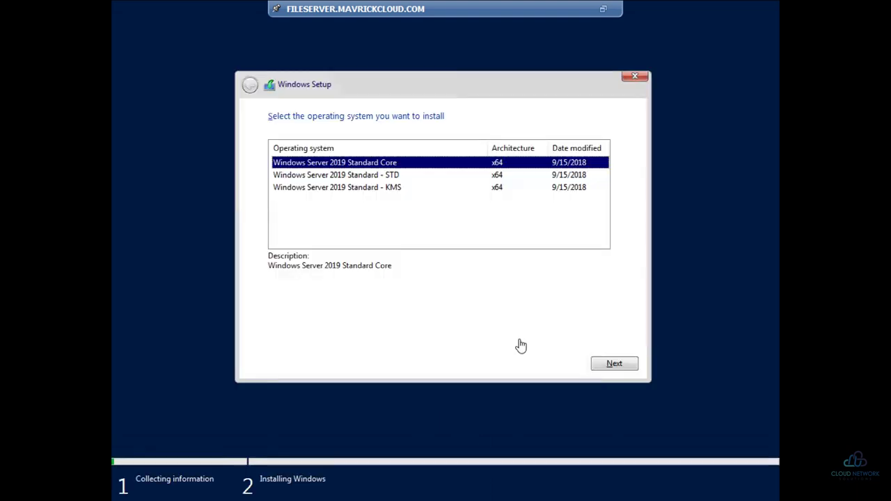
Step: Choose Windows Server 2019 Standard - KMS, accept the license, and pick a Custom install
key(Down)
key(Down)
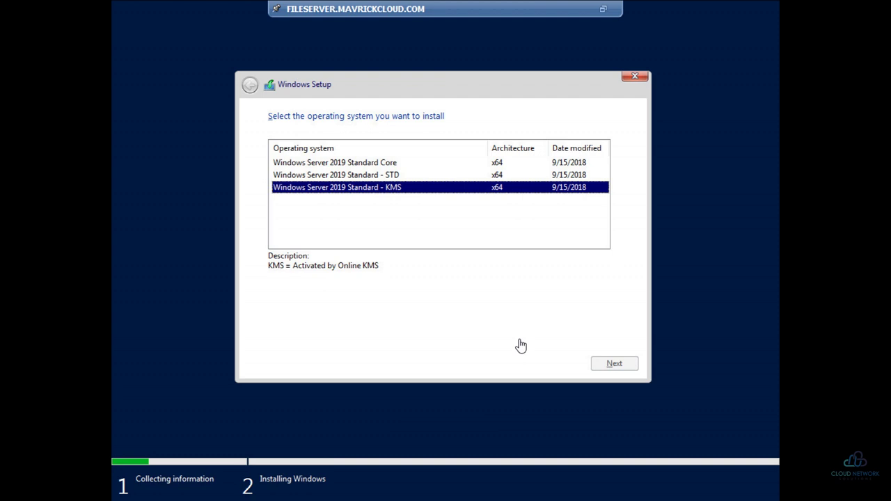
key(Return)
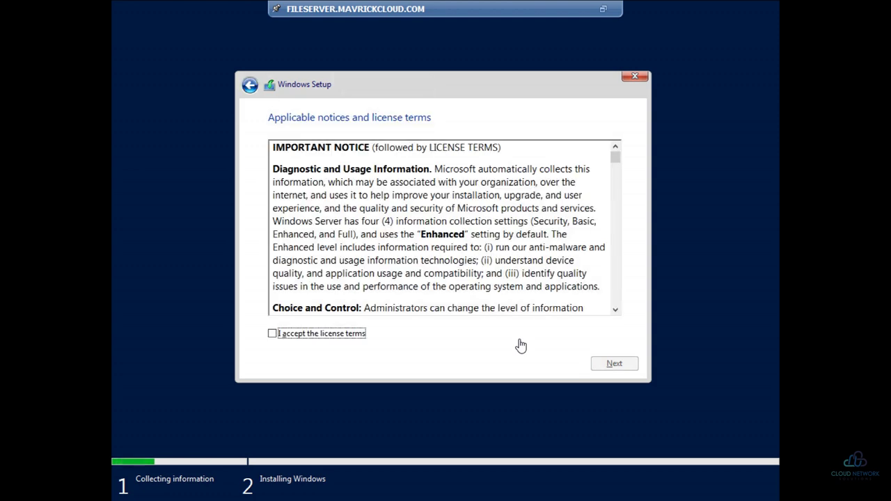
key(space)
key(Return)
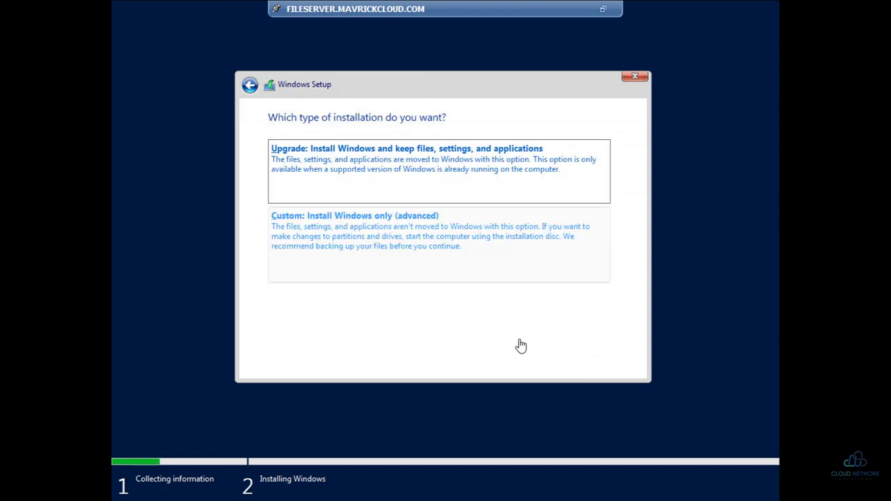
key(Down)
key(Return)
key(Return)
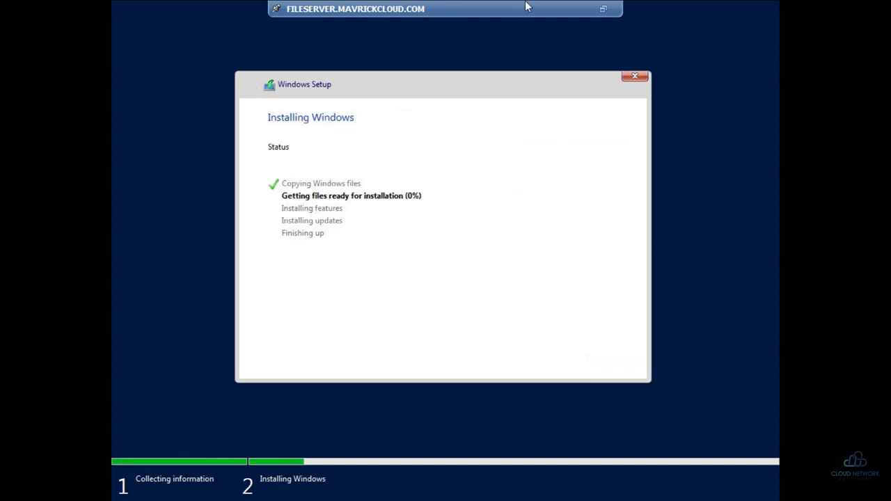
Step: Put away the FILESERVER console and show Configuration > Storage for host 192.168.1.151
click(602, 9)
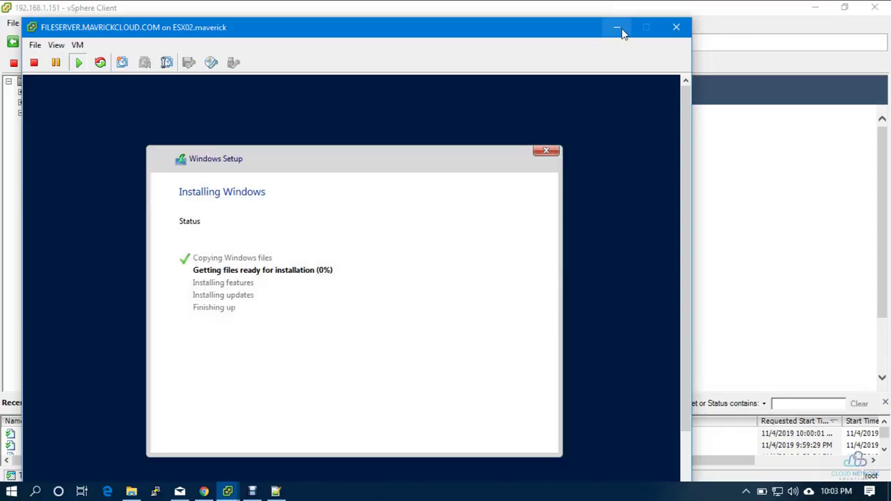
click(619, 26)
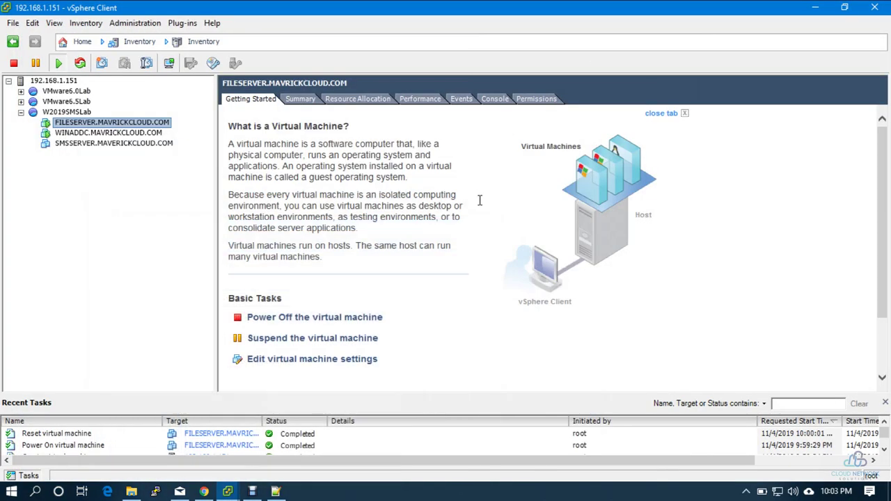
click(50, 112)
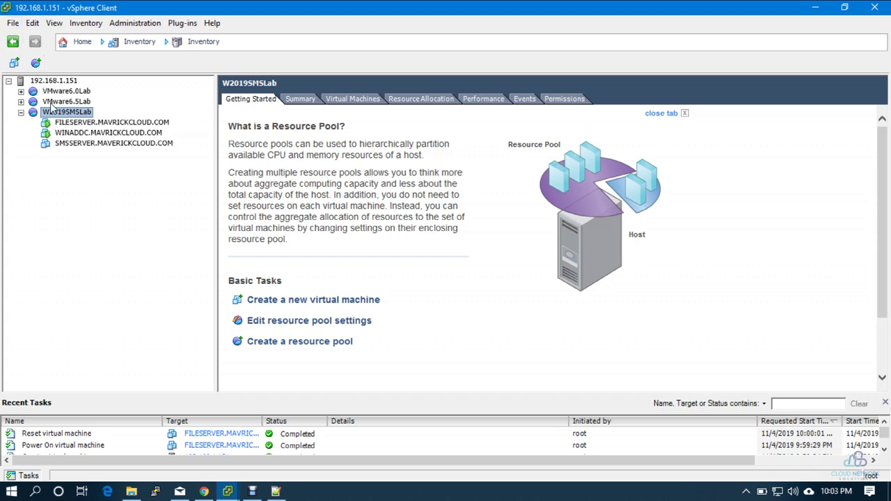
click(59, 80)
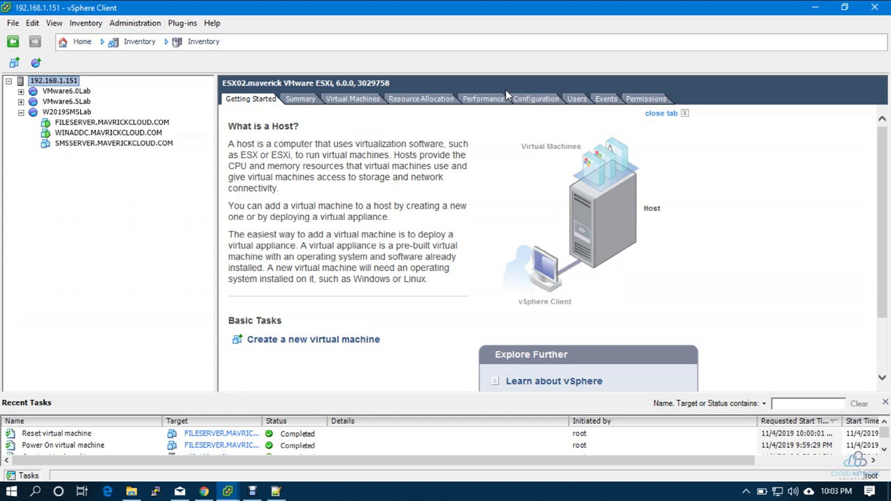
click(537, 102)
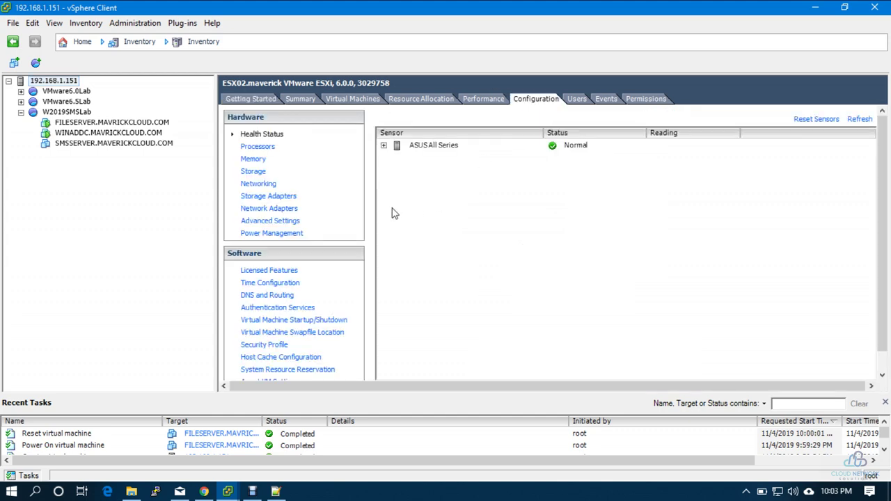
click(264, 172)
Step: Browse the ISO folder on the SATA1 datastore, then close the datastore browser
right_click(418, 165)
click(459, 173)
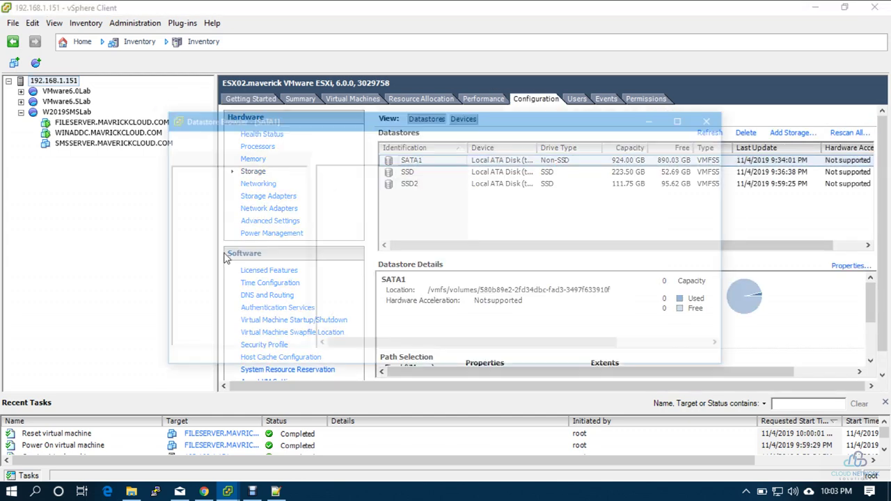
click(201, 181)
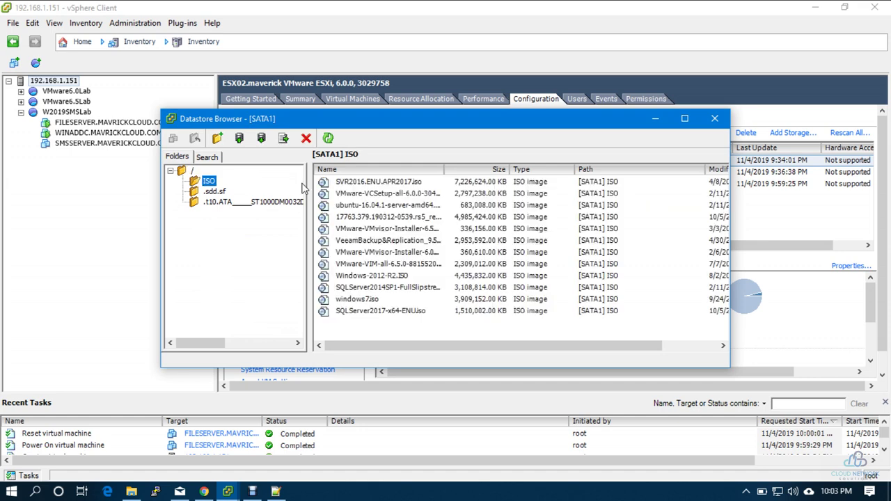
double_click(443, 169)
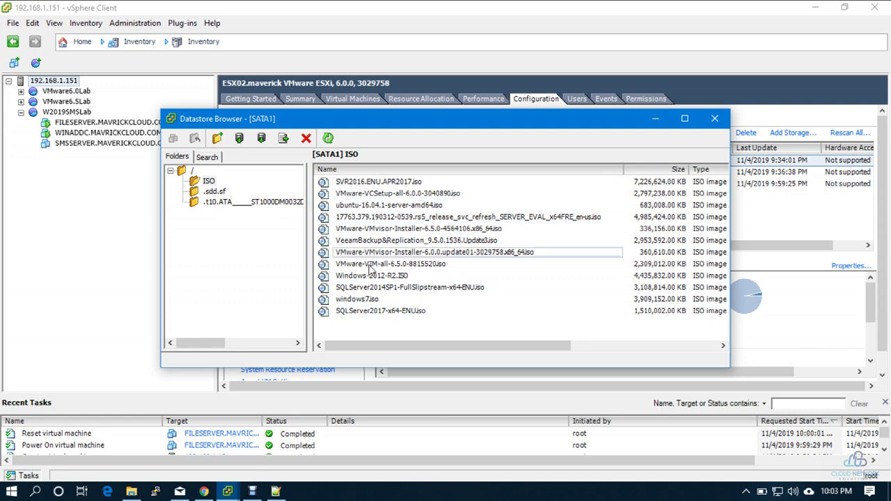
click(714, 118)
click(137, 492)
click(874, 7)
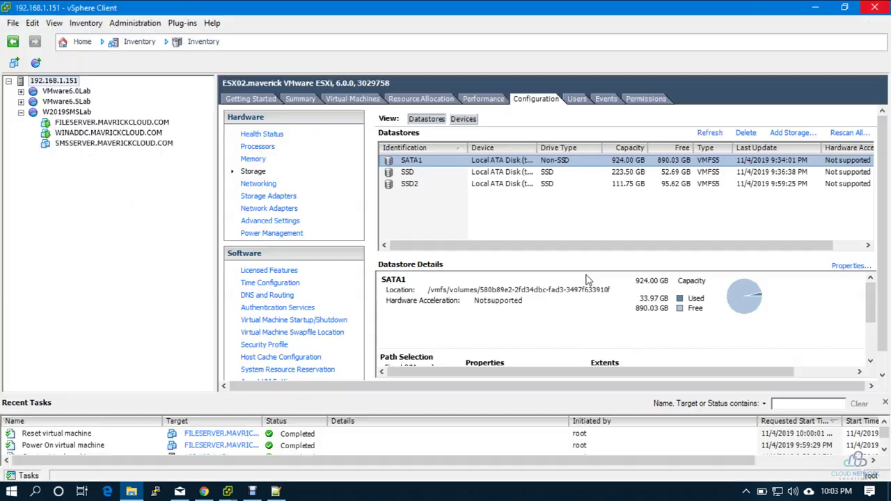
Step: Browse Downloads > Software in File Explorer and select WindowsServer2019_Oct19.ova
click(132, 492)
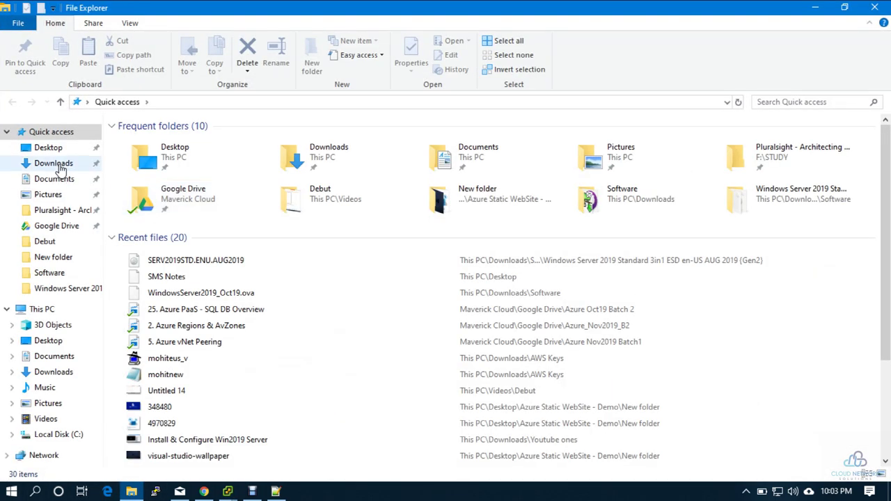
click(59, 165)
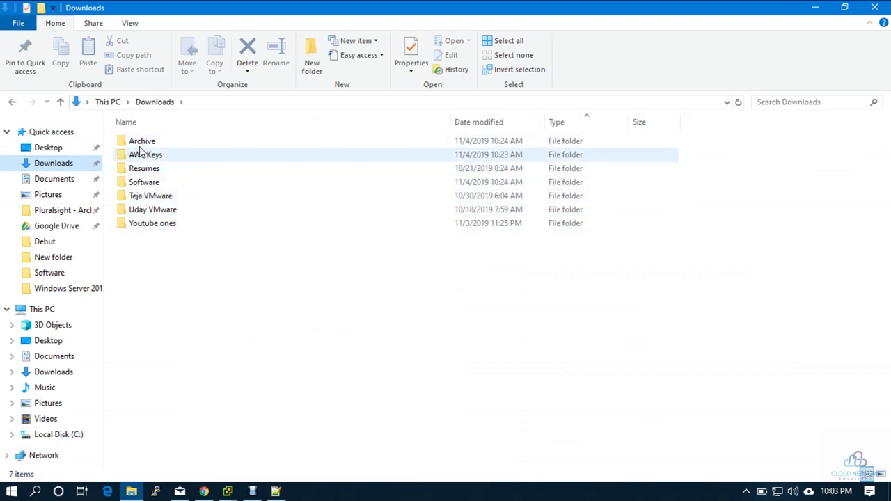
click(144, 185)
double_click(144, 183)
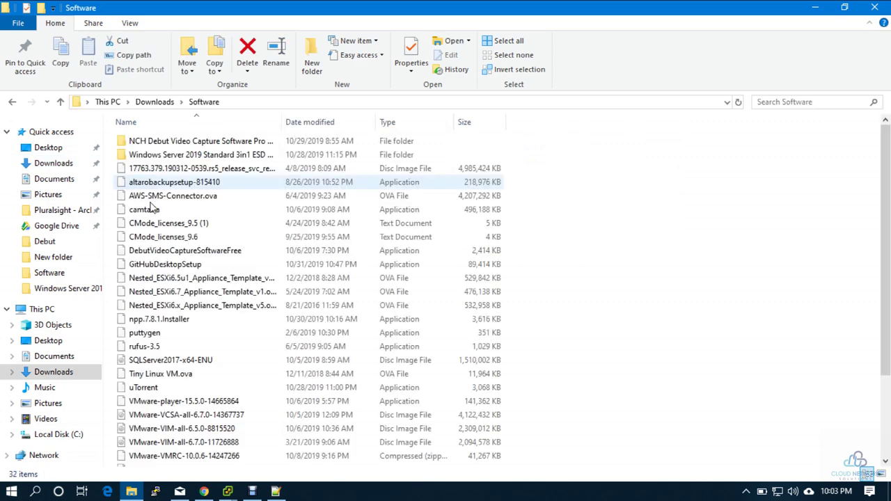
scroll(178, 360, down, 3)
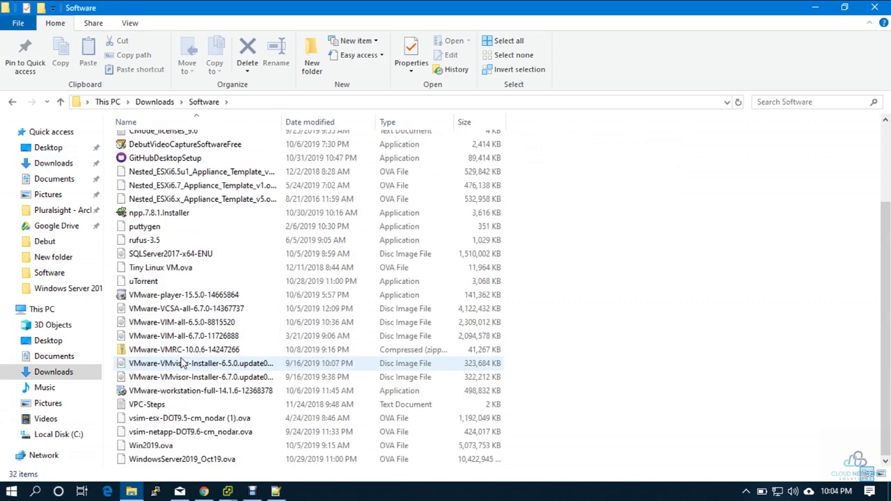
click(147, 461)
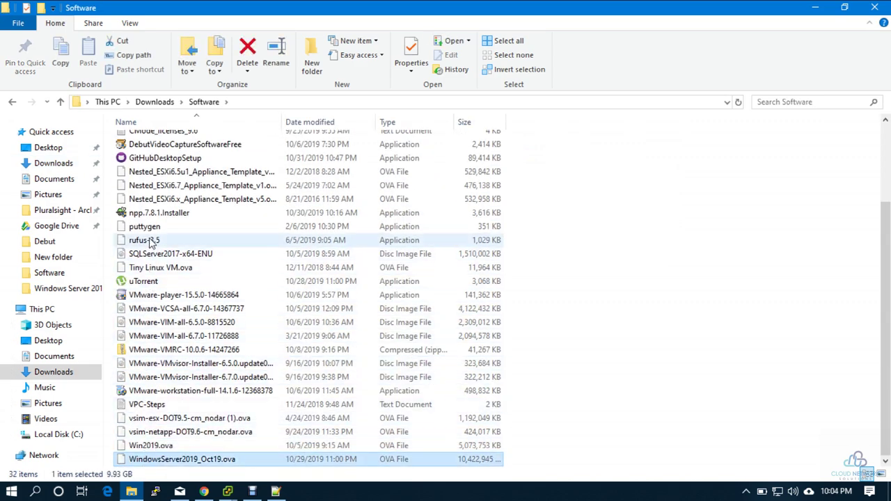
scroll(142, 220, up, 3)
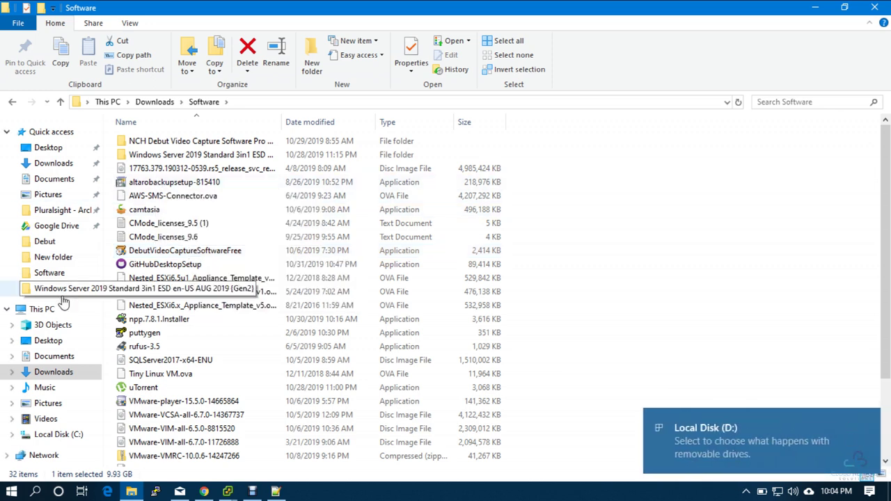
Step: Select WINDOWS_2008_R2_BASE.ova in New Volume (F:)\Softwares, then show the desktop
click(44, 310)
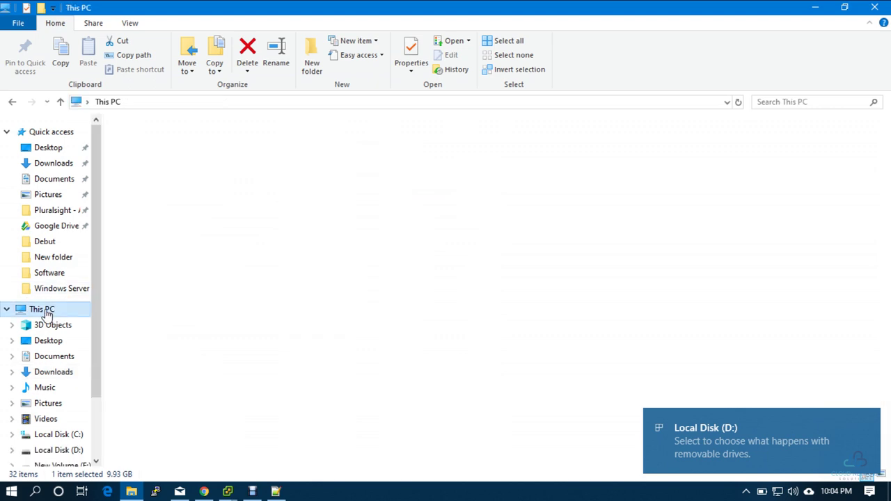
double_click(527, 255)
key(s)
key(Return)
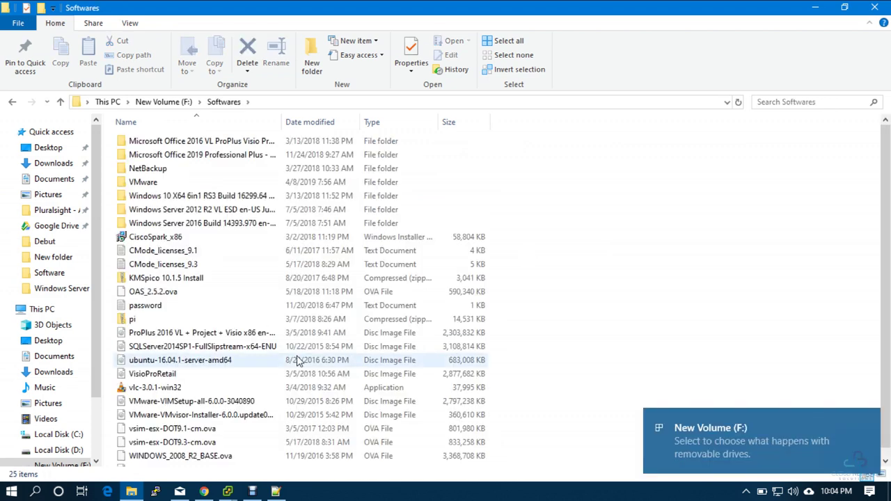
click(183, 459)
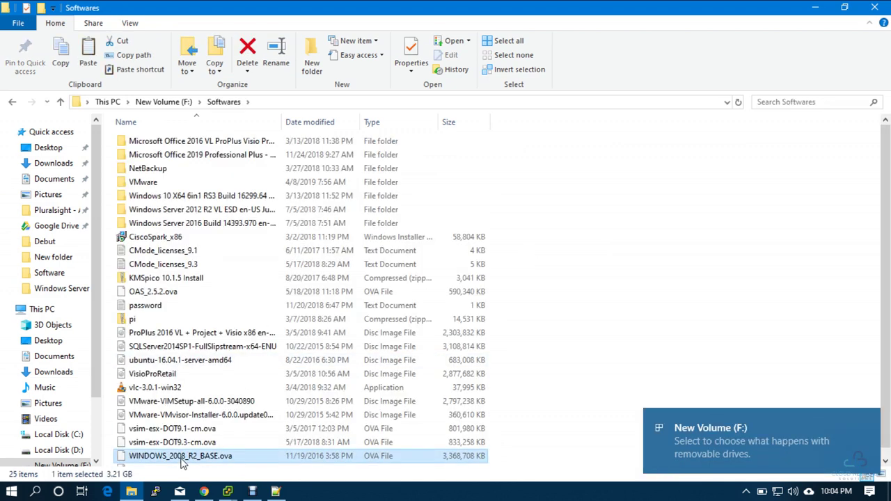
key(super+d)
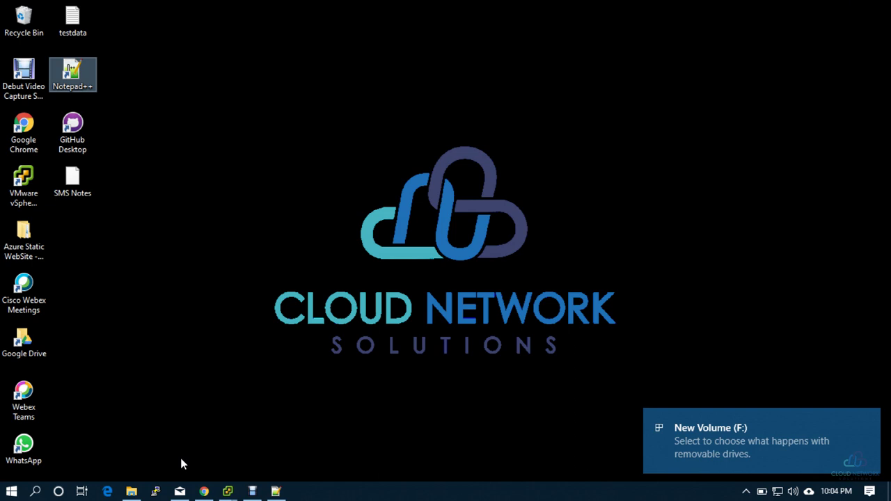
Step: Paste WINDOWS_2008_R2_BASE.ova onto the desktop and switch to the WINADDC console
key(ctrl+v)
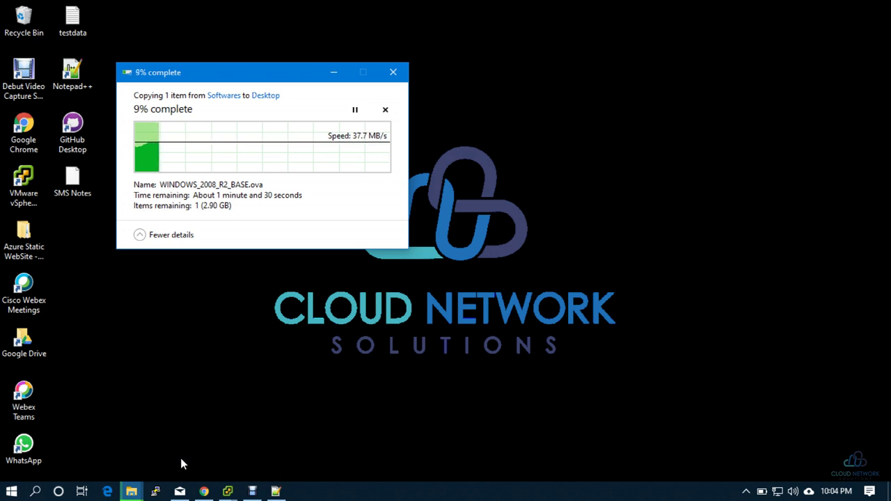
click(230, 492)
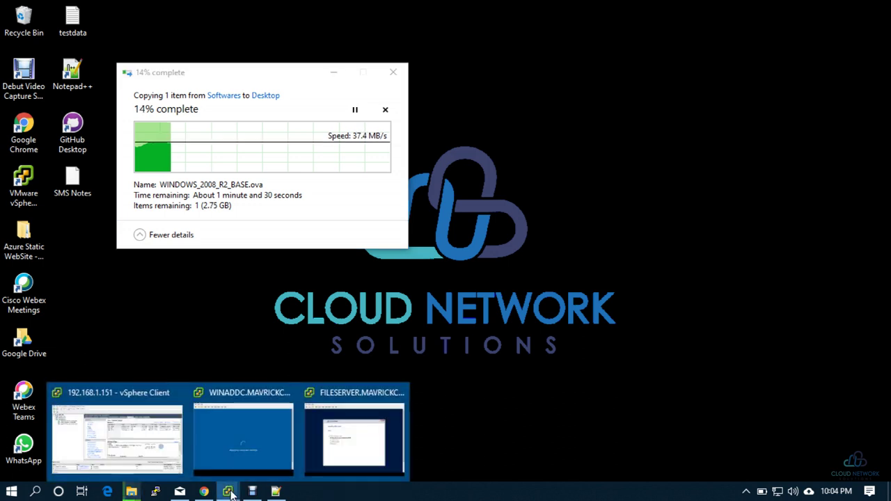
click(234, 450)
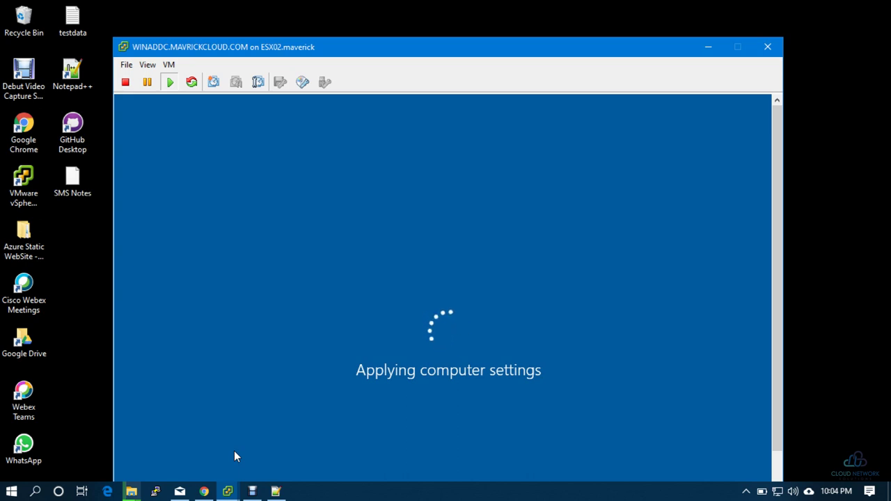
Step: Launch Remote Desktop (mstsc) and connect to 192.168.40.2
key(super+r)
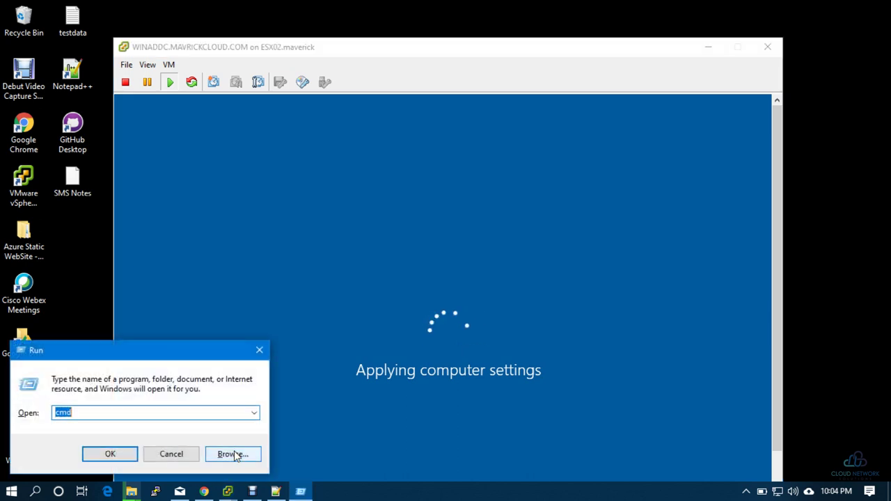
text(mstsc)
key(Return)
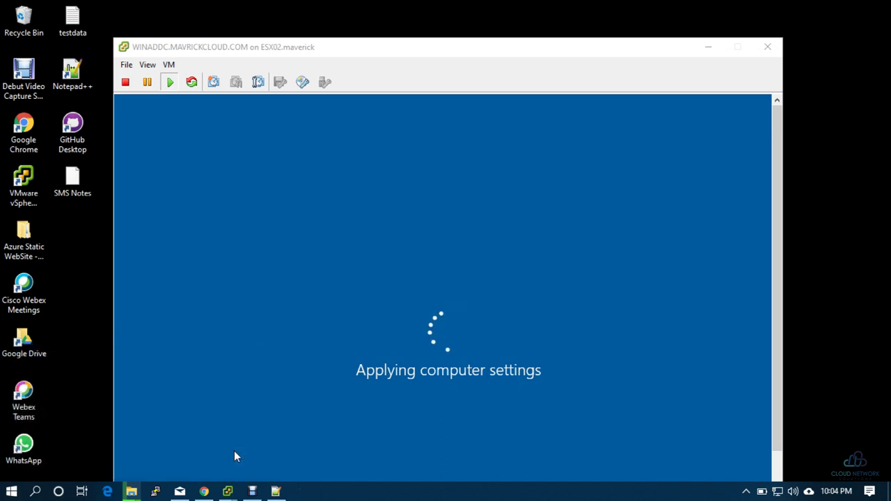
text(192.1)
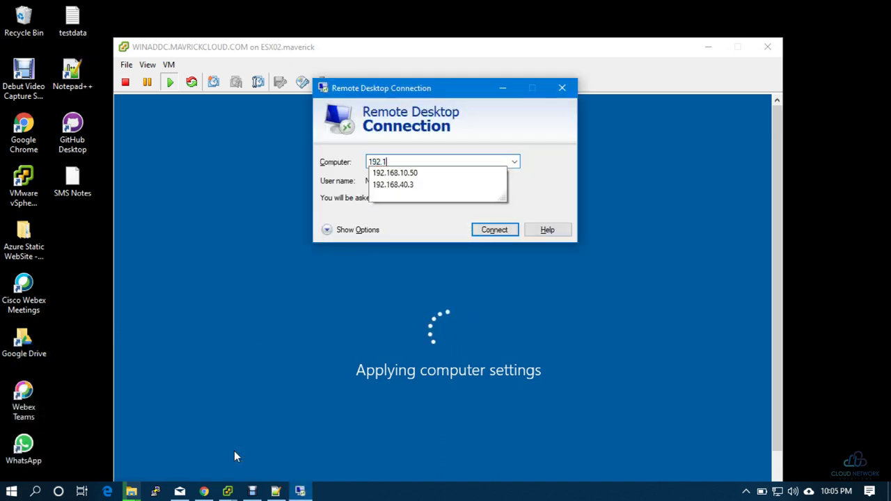
text(68)
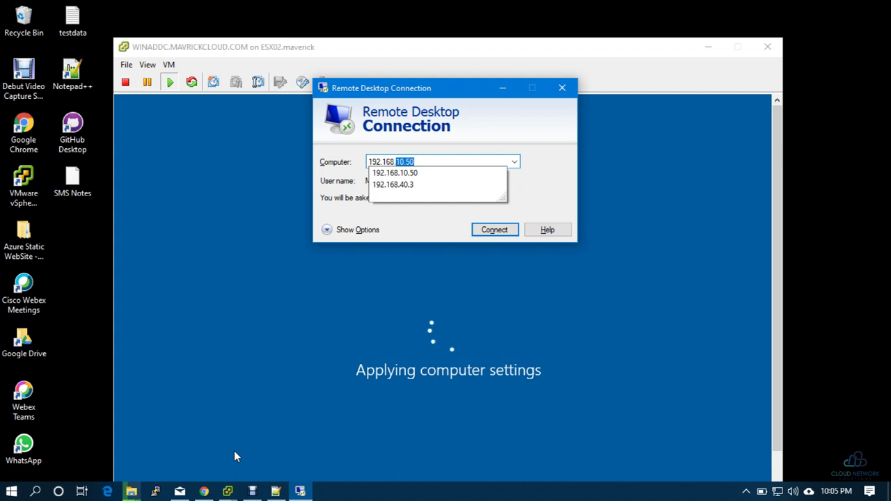
text(.40.2)
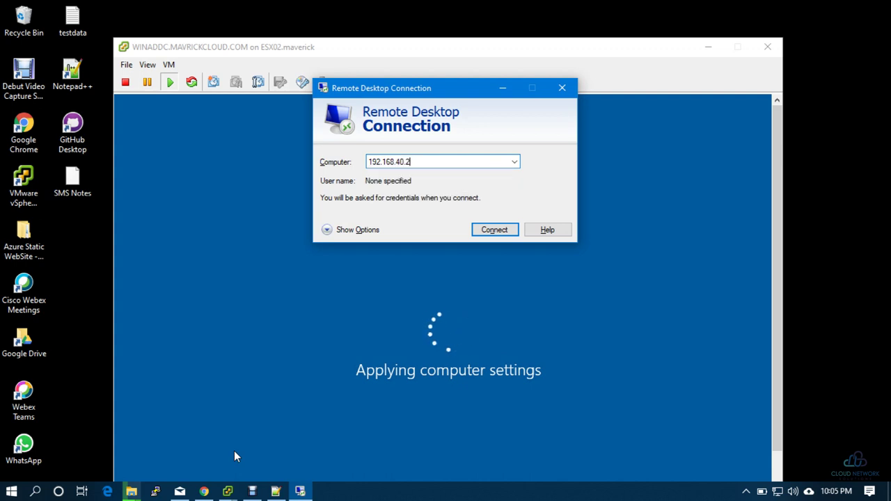
key(Return)
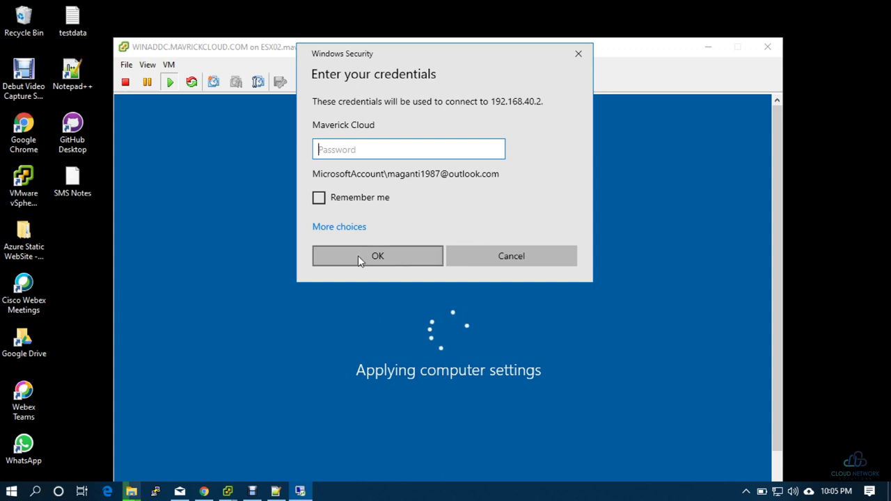
Step: Sign in as mavrickcloud\administrator with its password, then close the domain controller's console window
click(341, 230)
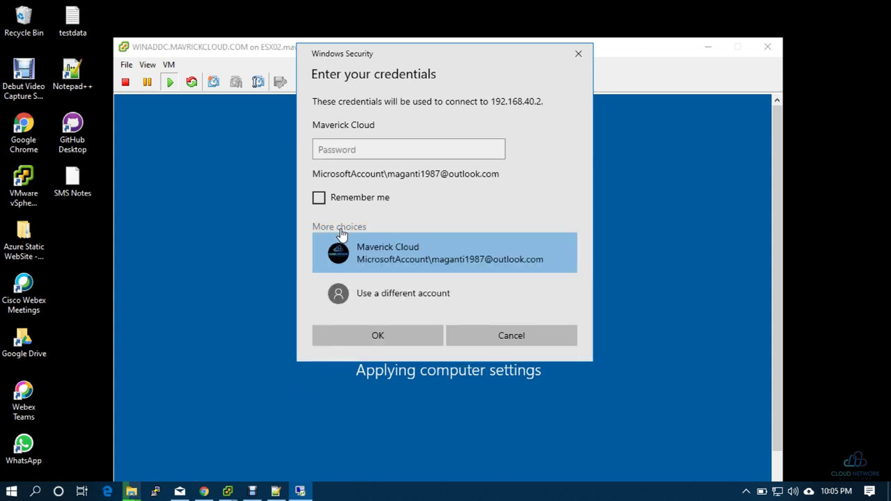
click(360, 289)
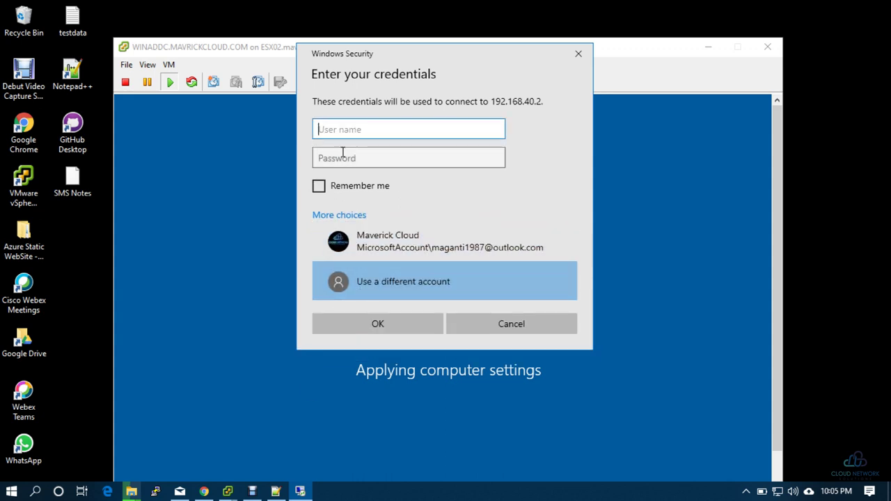
text(Adm)
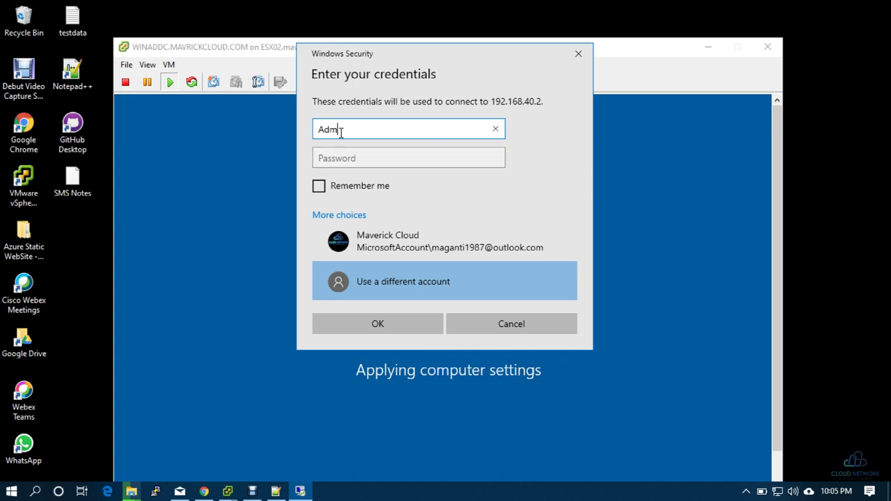
key(BackSpace)
key(BackSpace)
text(mavrickcloud\administrator)
key(Tab)
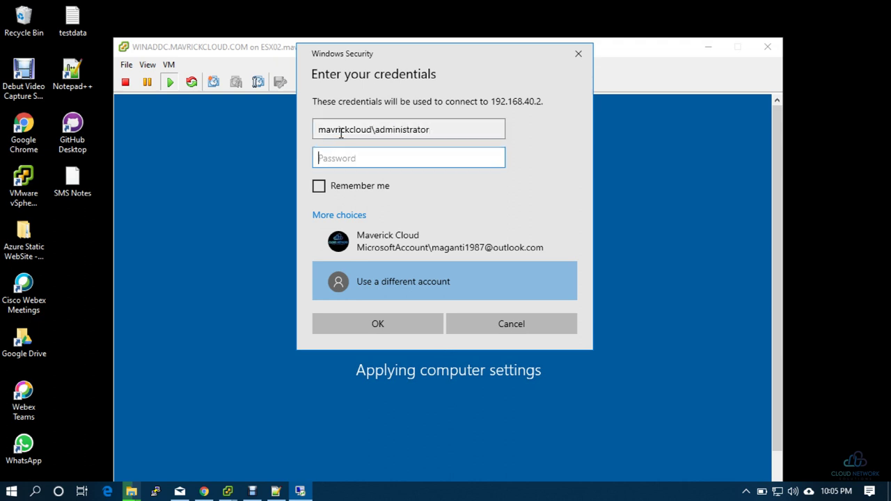
text(********)
key(Return)
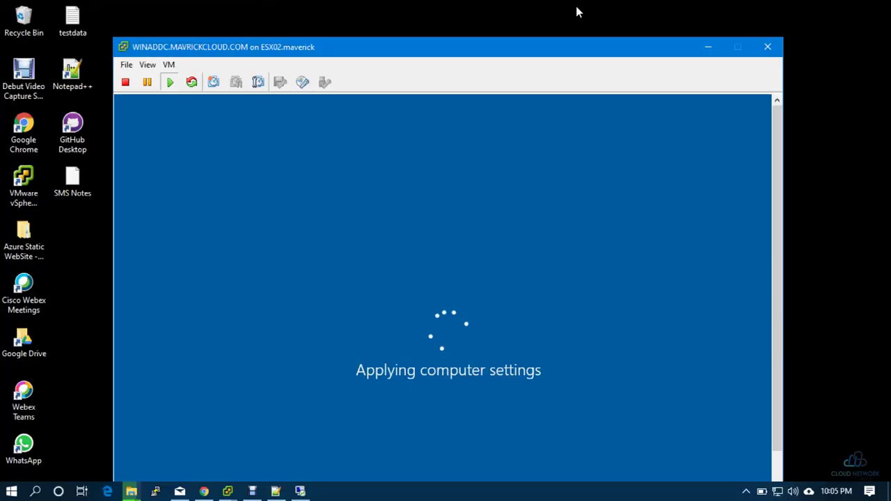
click(766, 48)
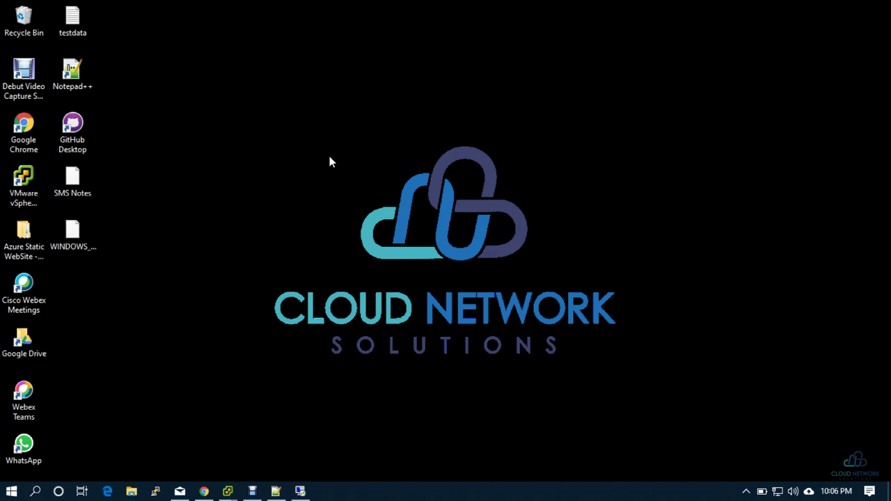
Step: Check the remote desktop session and the FILESERVER console, minimizing each afterwards
click(300, 490)
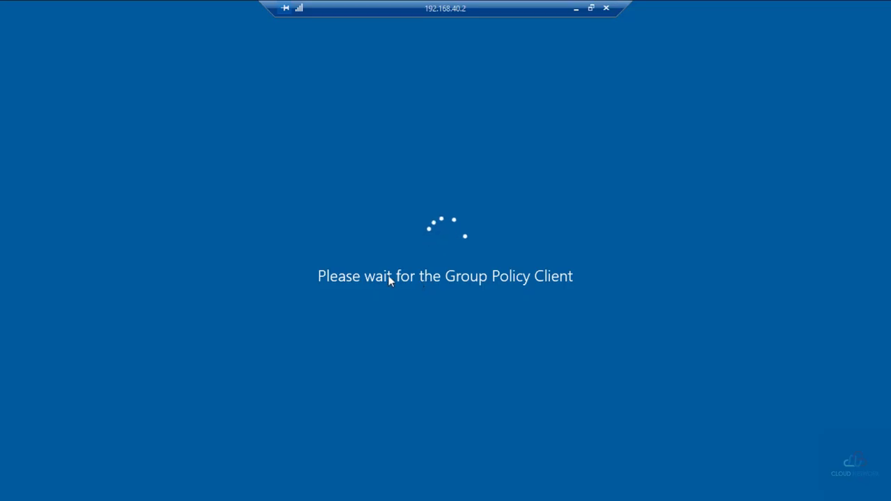
click(577, 8)
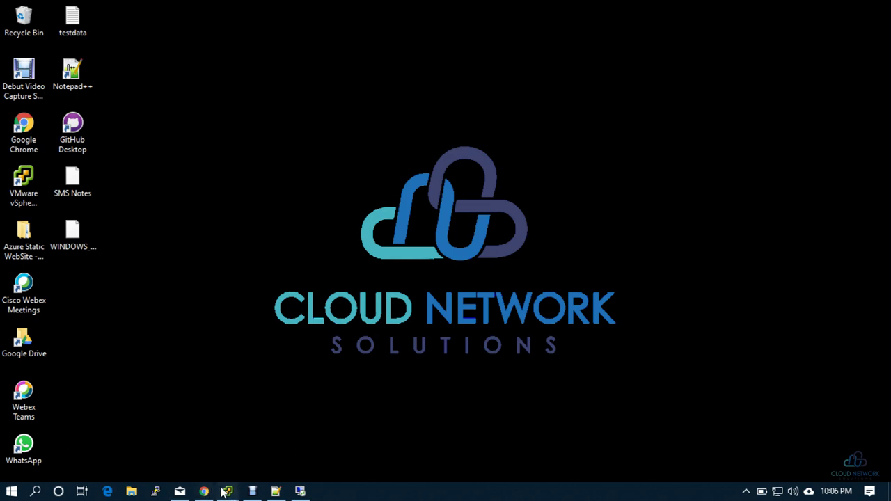
mouse_move(228, 490)
click(284, 440)
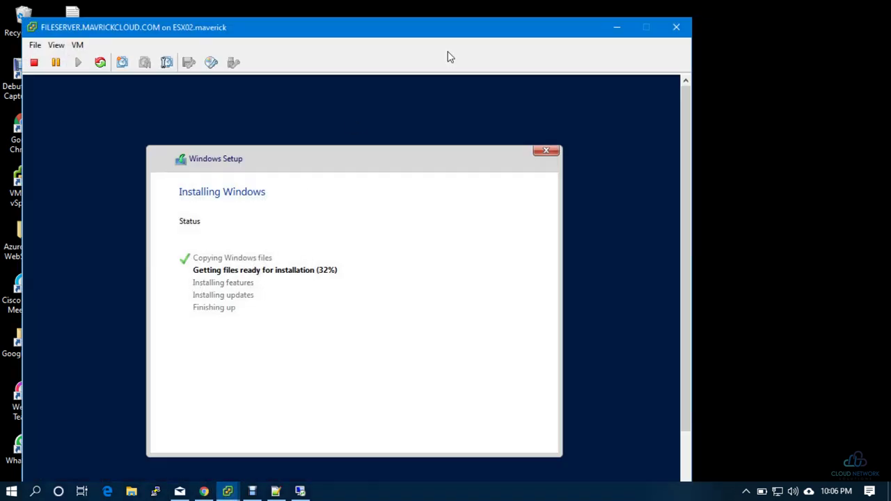
click(616, 27)
Step: Restore vSphere Client and select the W2019SMSLab resource pool
mouse_move(228, 491)
click(171, 428)
click(41, 112)
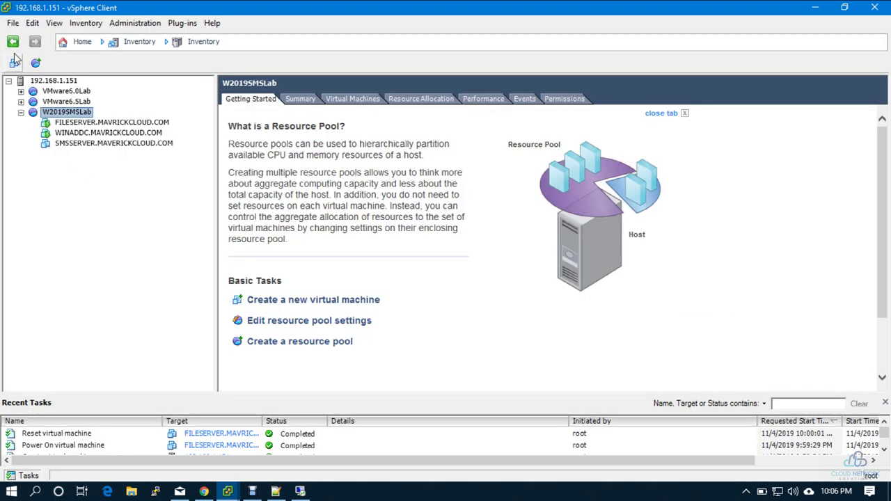
Step: Start an OVF template deployment using WINDOWS_2008_R2_BASE.ova from the Desktop as source
click(12, 23)
click(19, 54)
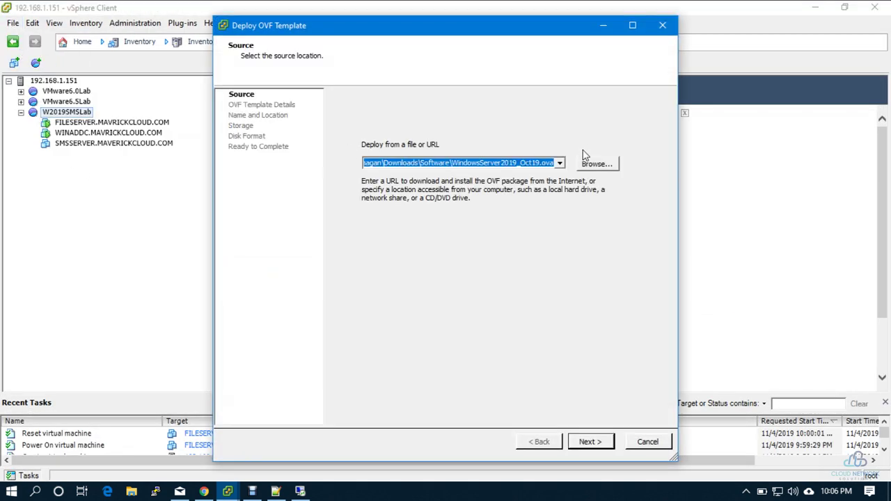
click(593, 164)
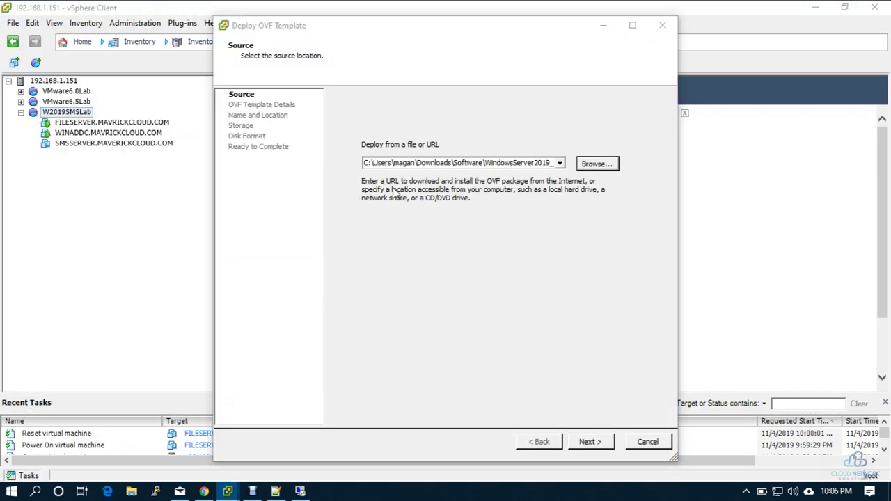
scroll(316, 193, up, 3)
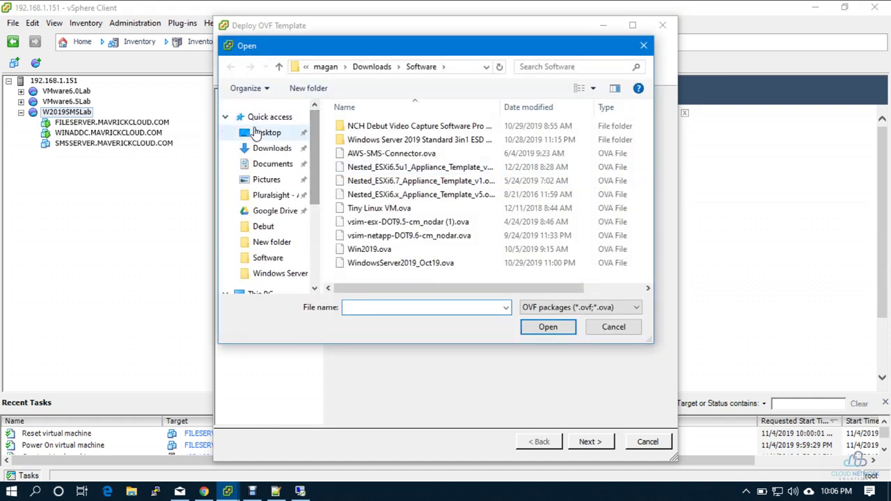
click(269, 133)
double_click(416, 154)
click(581, 444)
click(572, 443)
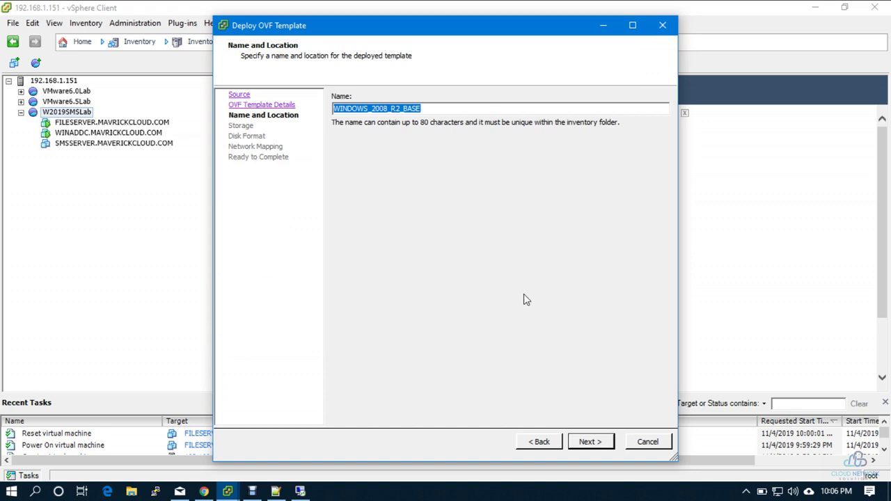
Step: Name it LFILESERVER.MAVRICKCLOUD.COM on SSD2, thin-provisioned, mapped to VLAN40, and finish deployment
text(FILESERVER)
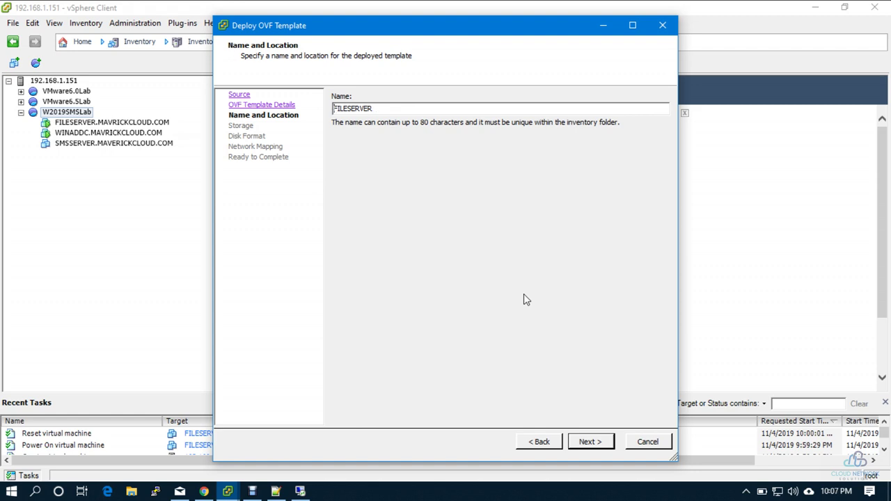
text(LOUD.COM)
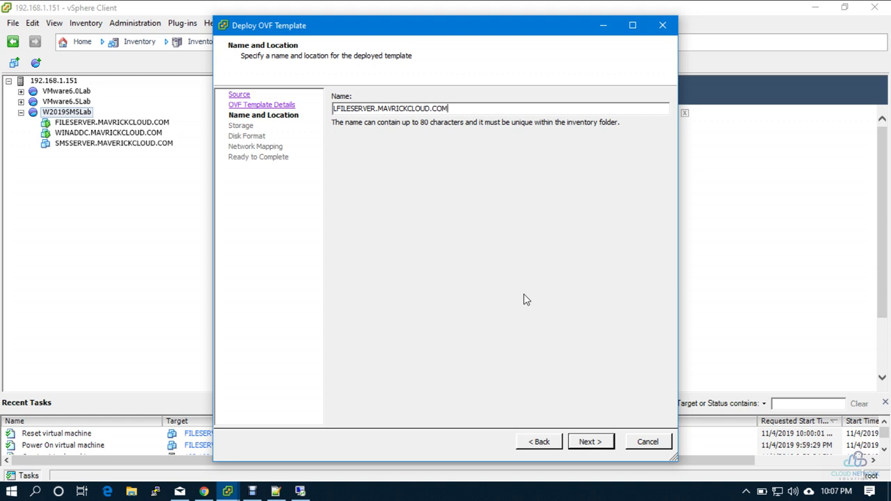
key(Return)
key(Down)
key(Down)
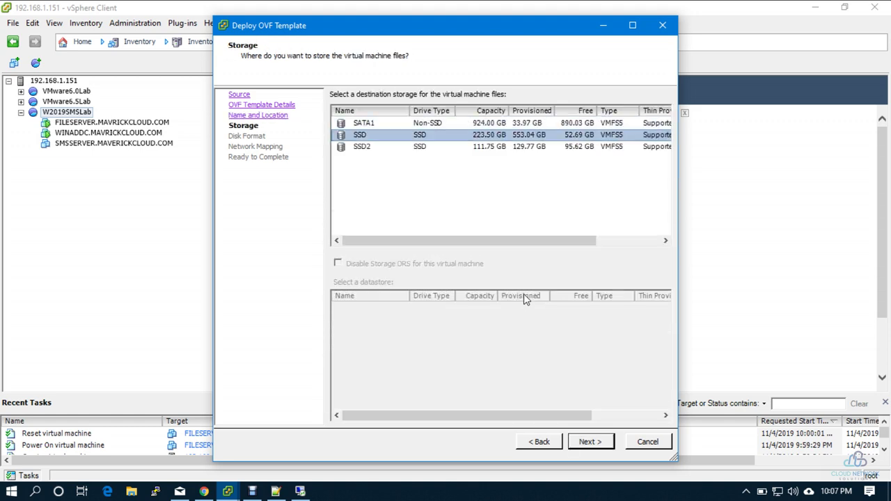
key(Return)
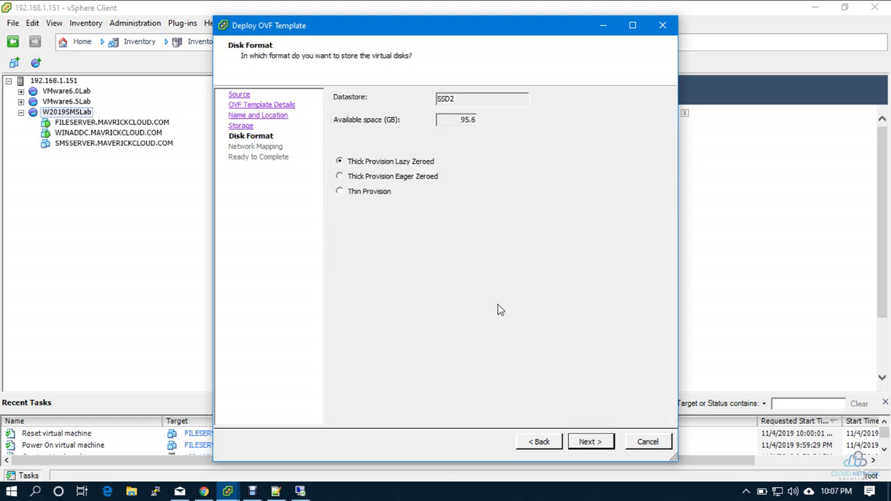
click(362, 192)
click(588, 443)
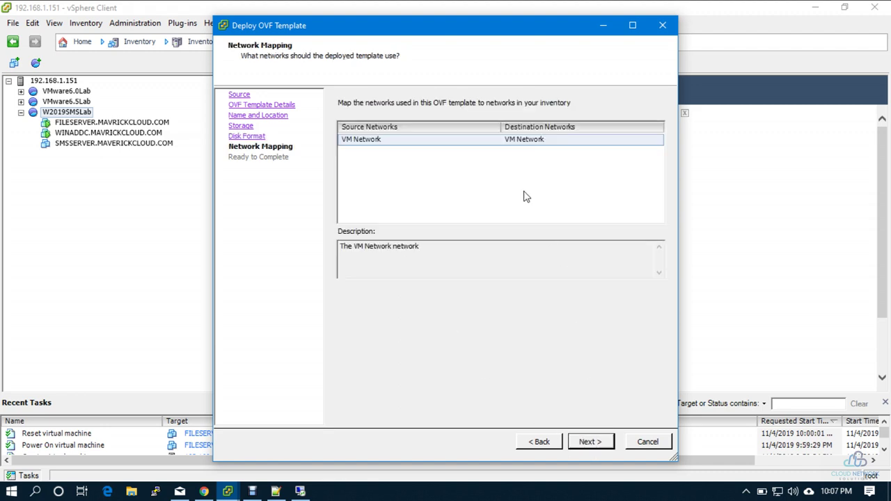
click(551, 146)
click(534, 194)
click(603, 446)
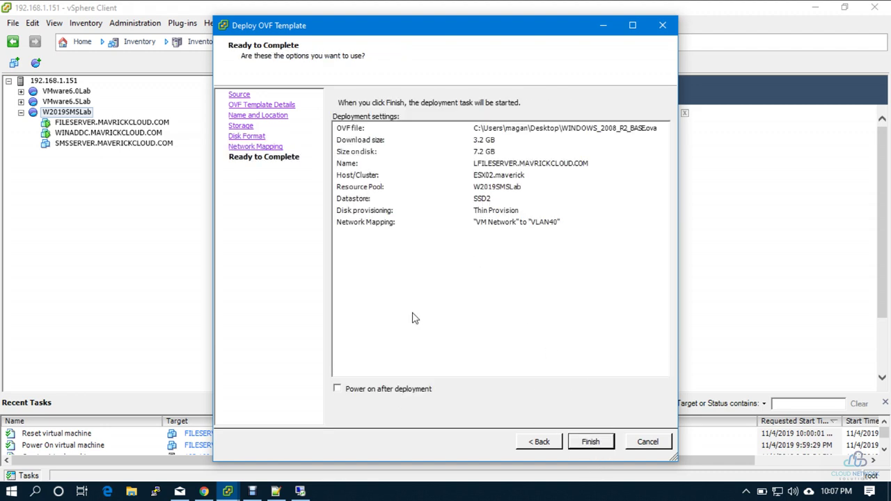
click(591, 442)
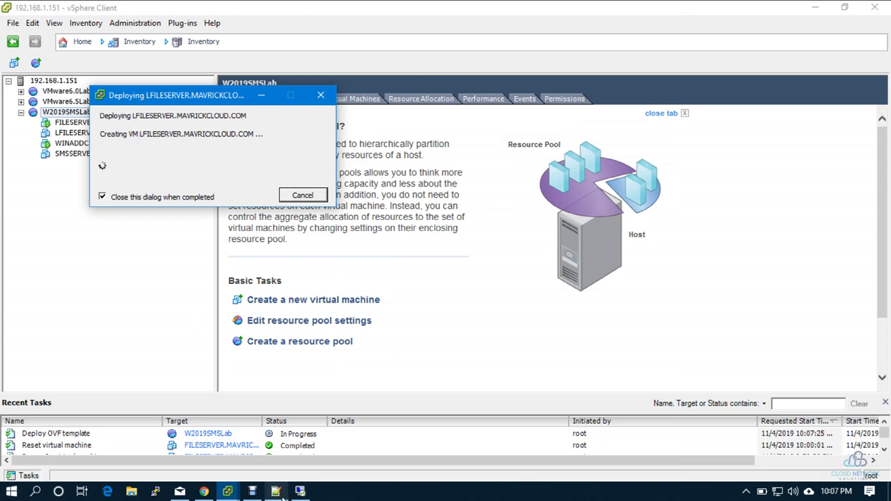
Step: Check on the FILESERVER console and the remote desktop session, minimizing both
mouse_move(227, 491)
click(267, 438)
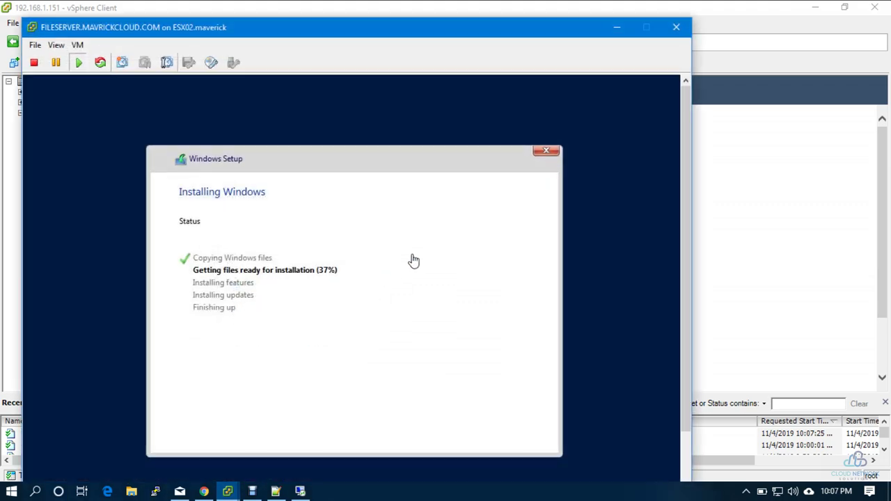
click(617, 27)
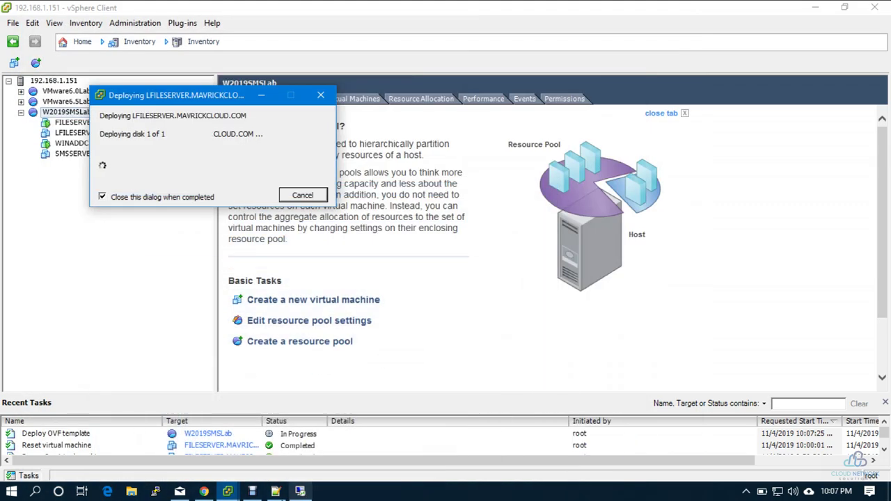
click(298, 491)
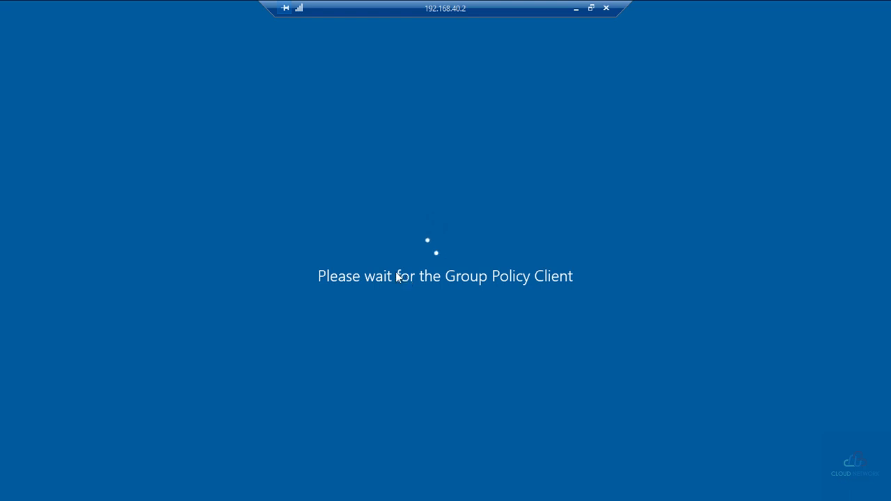
click(575, 9)
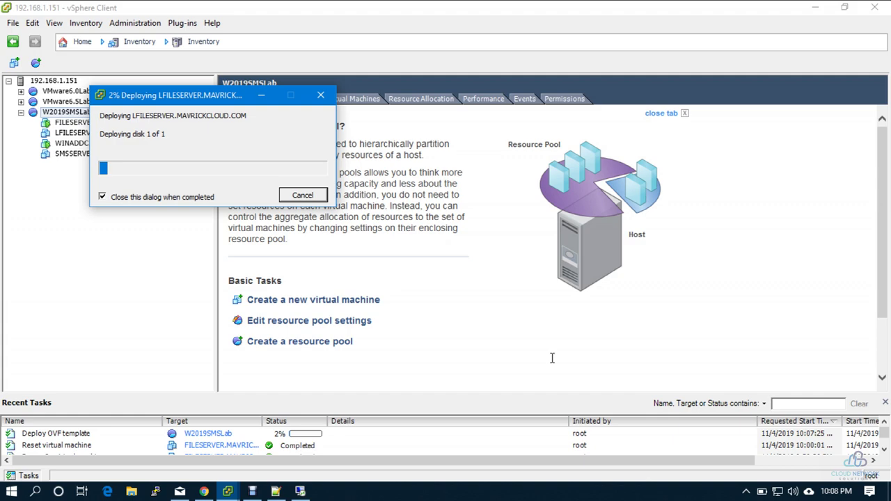
click(313, 490)
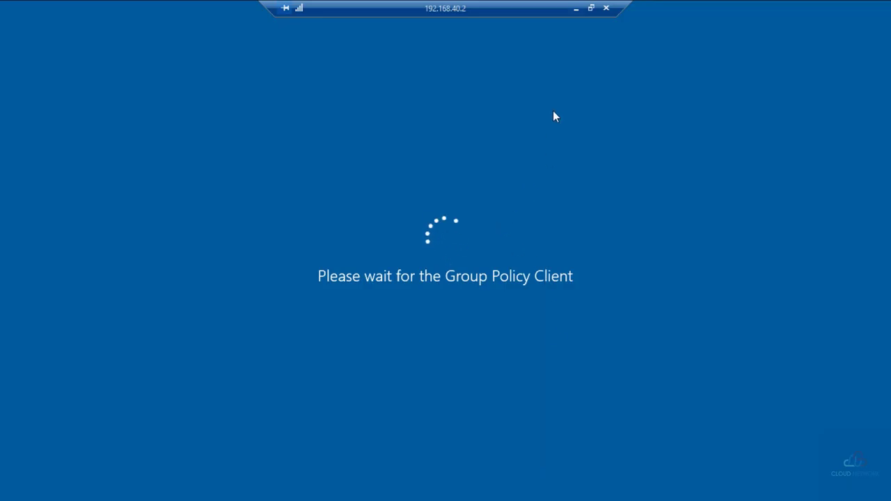
click(575, 9)
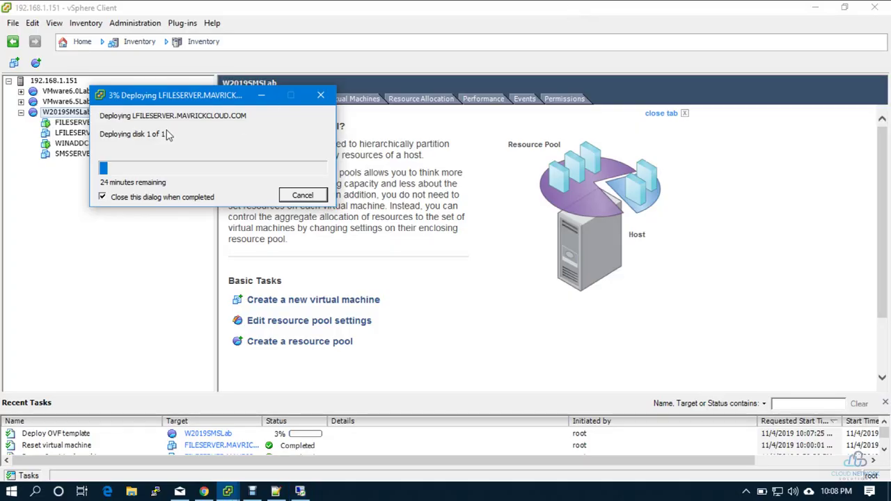
Step: Move the deploy progress window aside and view host 192.168.1.151's summary
drag(132, 97, 84, 202)
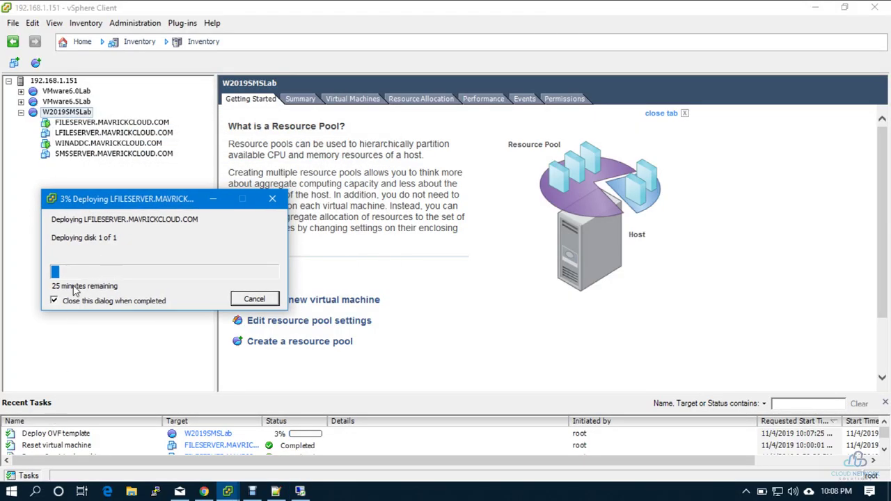
click(60, 81)
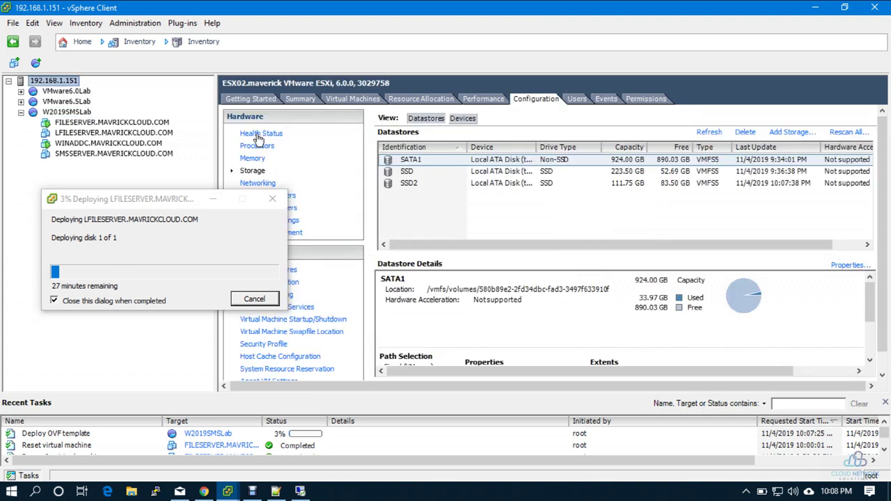
click(299, 99)
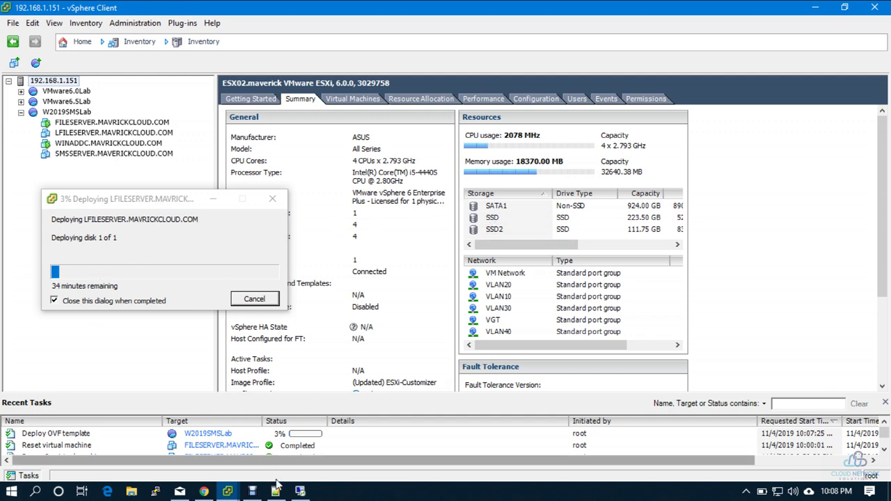
Step: Check the deployment progress and the FILESERVER setup console, then minimize it
mouse_move(227, 491)
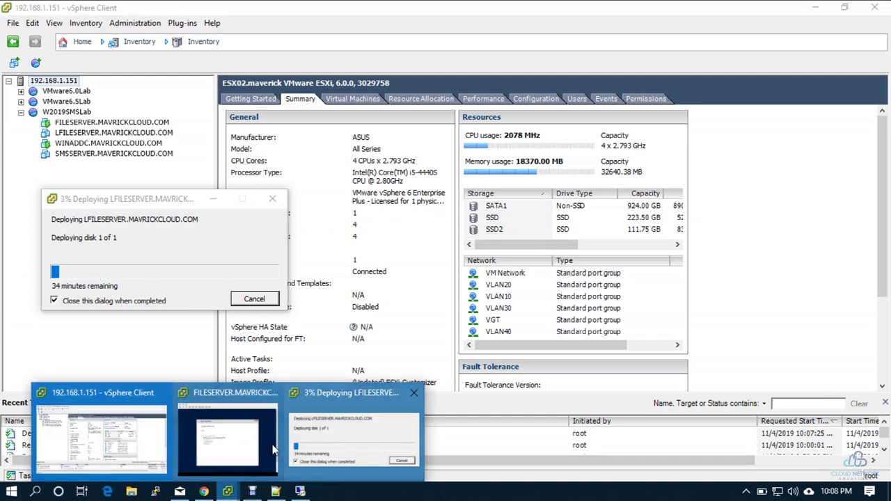
click(61, 284)
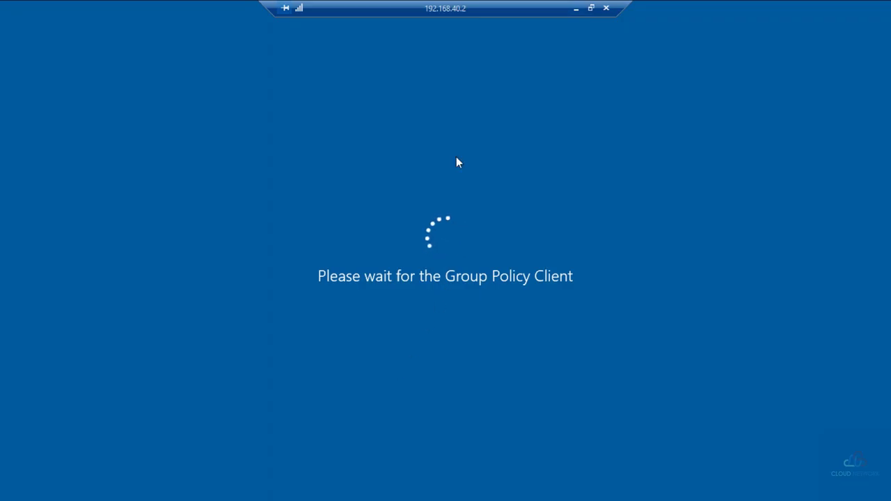
click(576, 9)
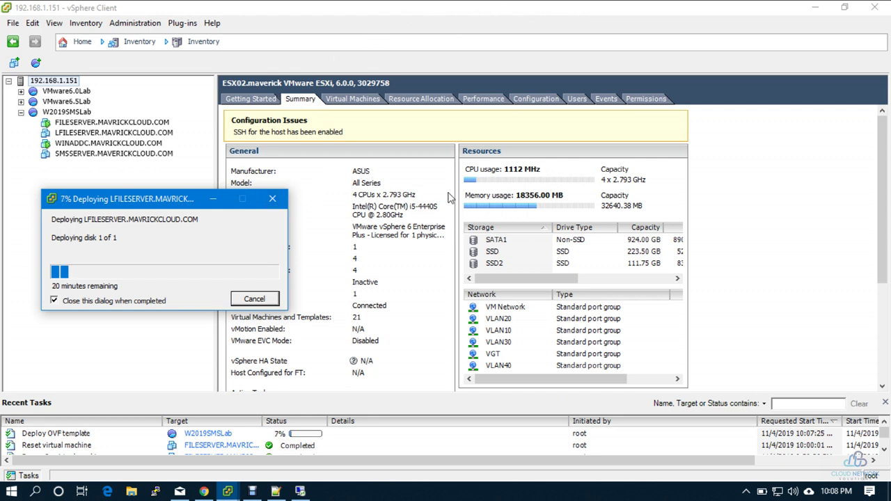
click(235, 492)
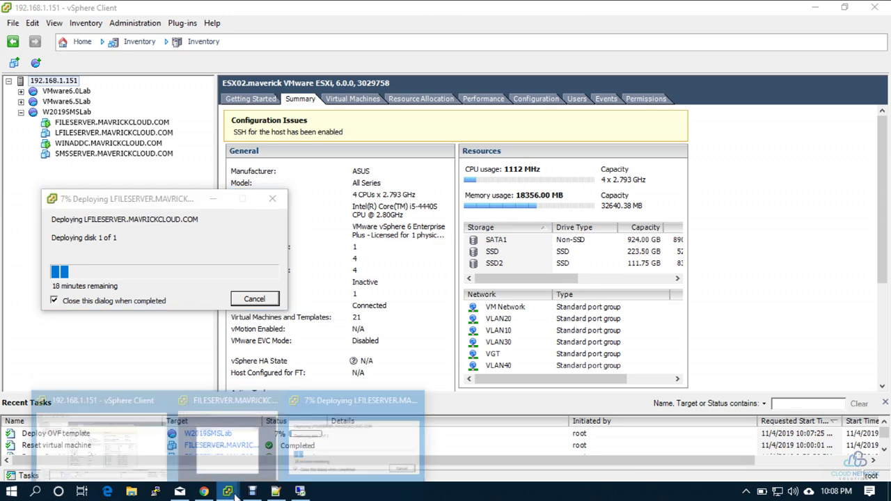
click(255, 445)
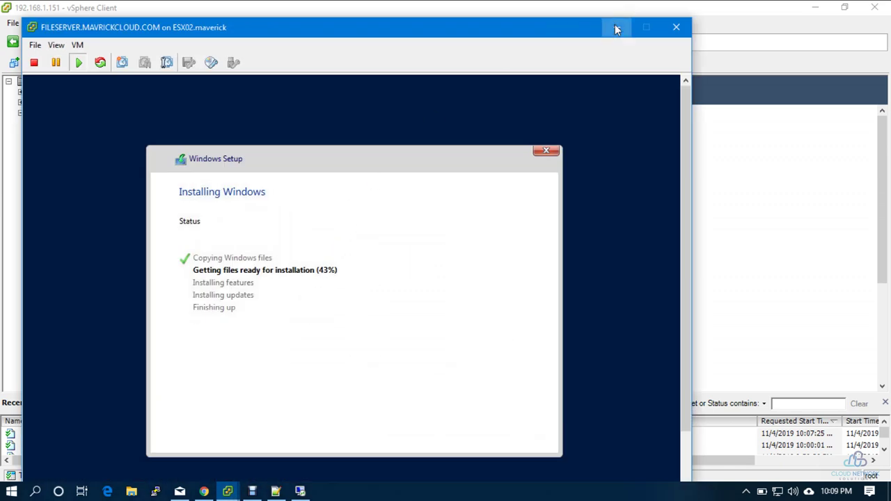
click(616, 27)
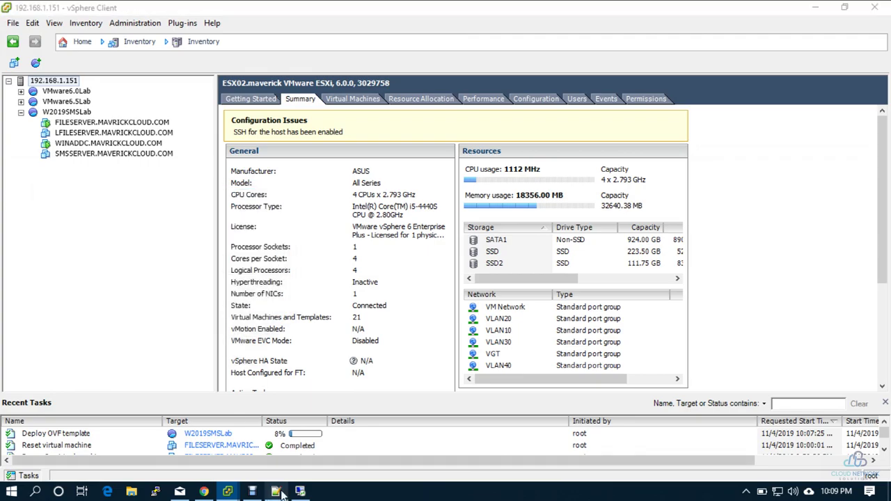
click(276, 492)
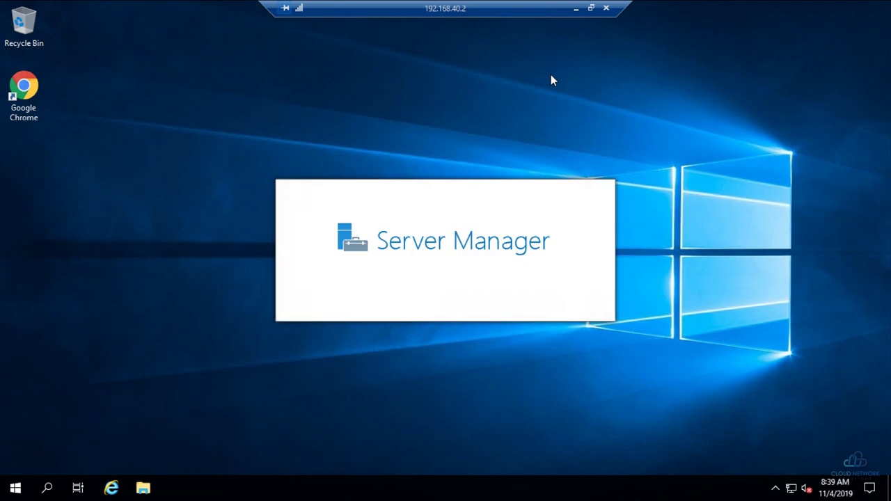
click(15, 488)
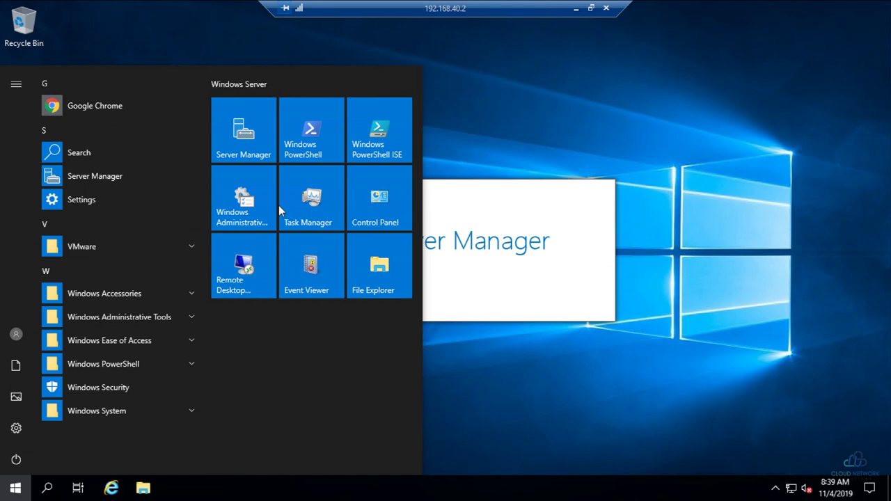
key(super+r)
text(dsa.)
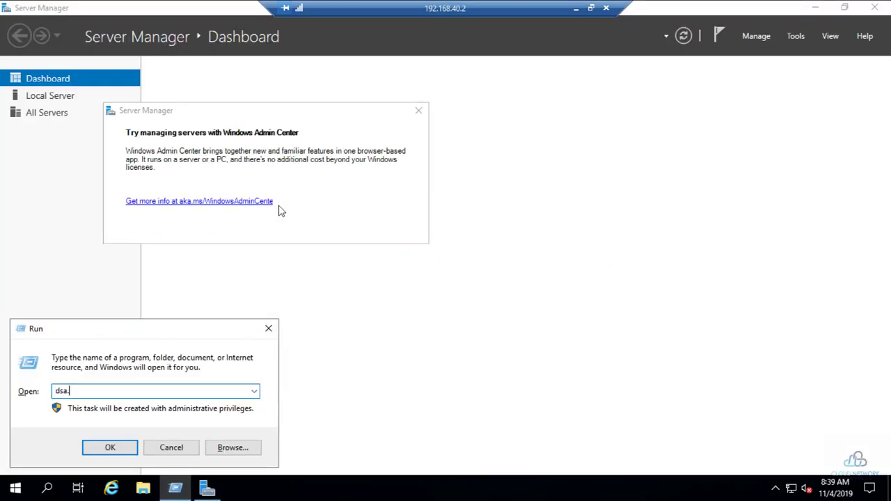
text(msc)
key(Return)
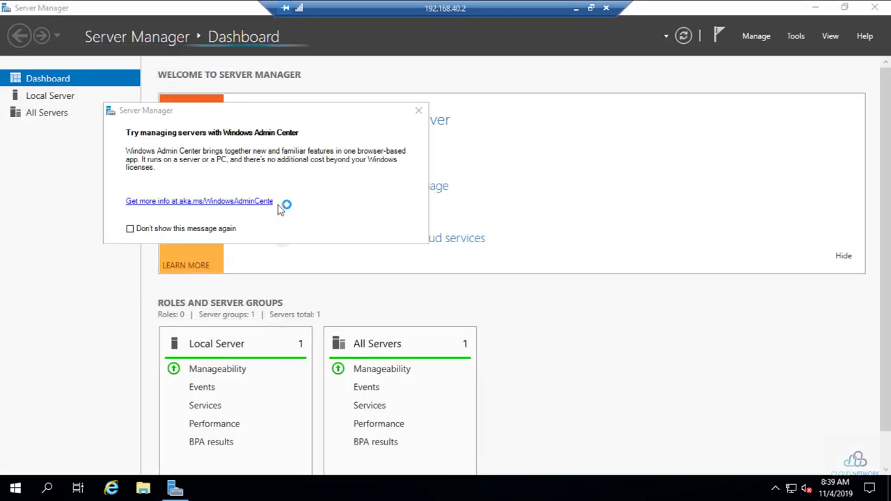
click(117, 143)
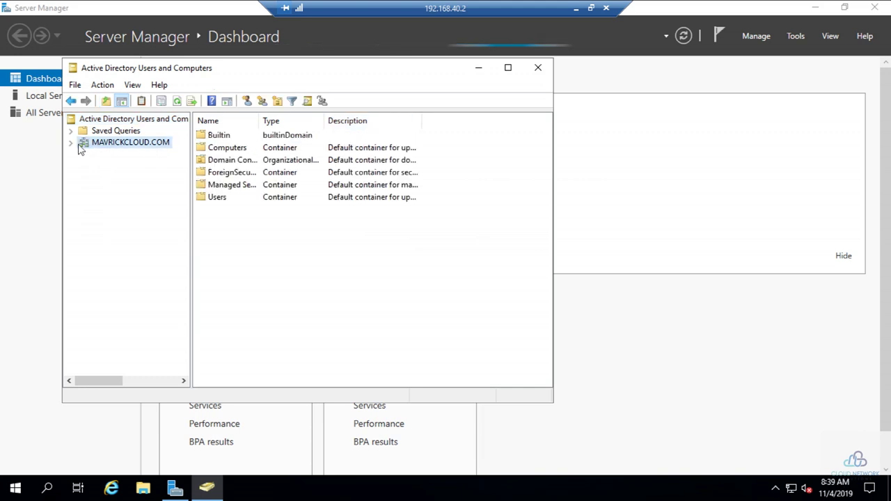
click(71, 142)
click(108, 166)
click(101, 178)
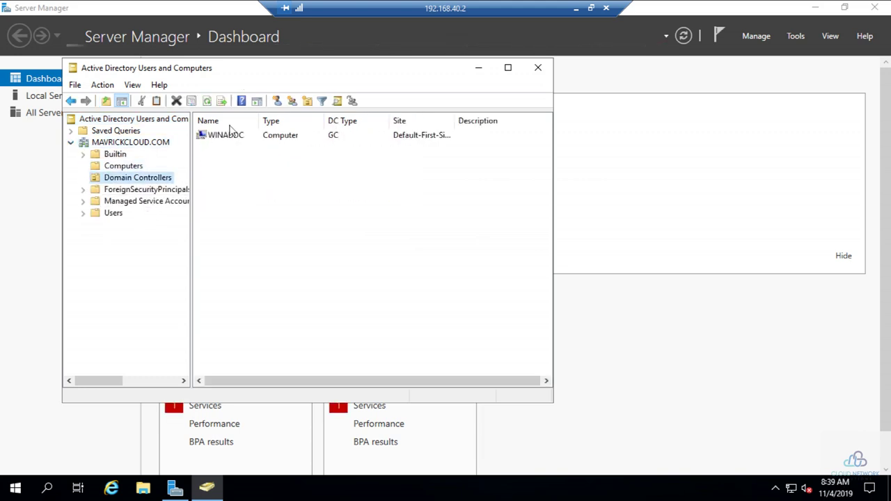
click(218, 139)
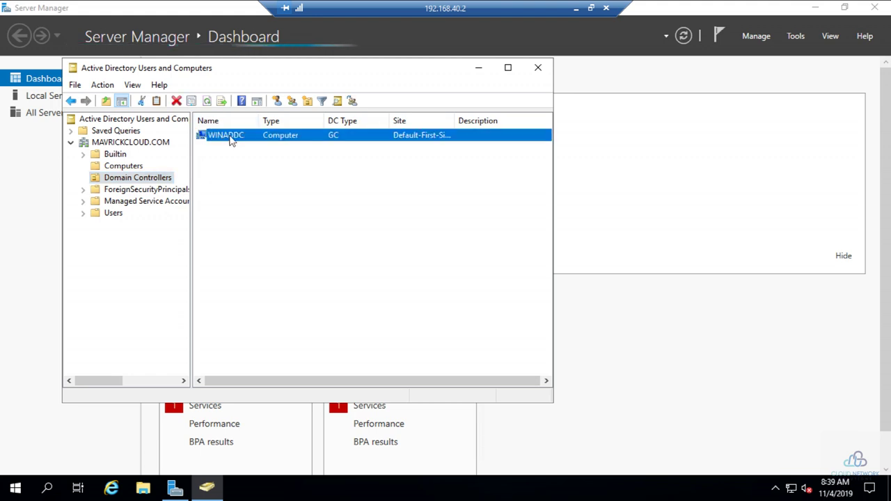
click(576, 10)
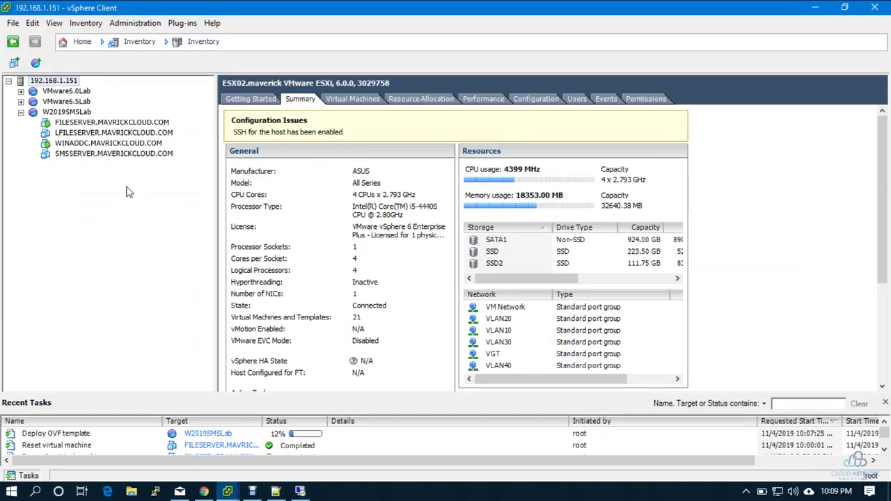
Step: Select SMSSERVER.MAVRICKCLOUD.COM and power it on from its Summary commands
click(87, 154)
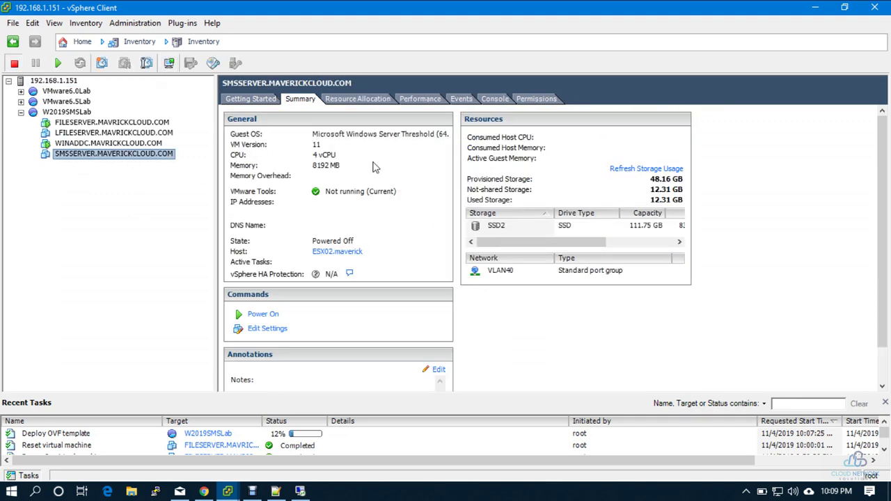
click(57, 64)
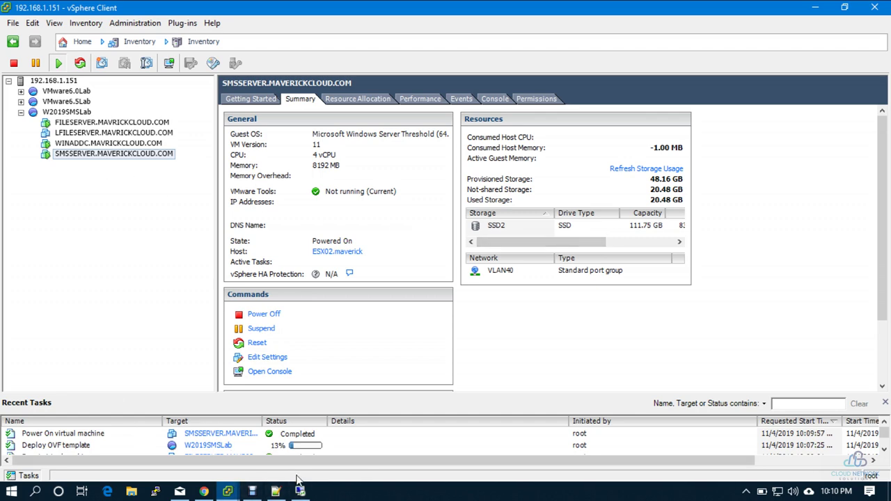
Step: Switch to SMS Notes and remove the extra spaces at the end of line 3
click(276, 491)
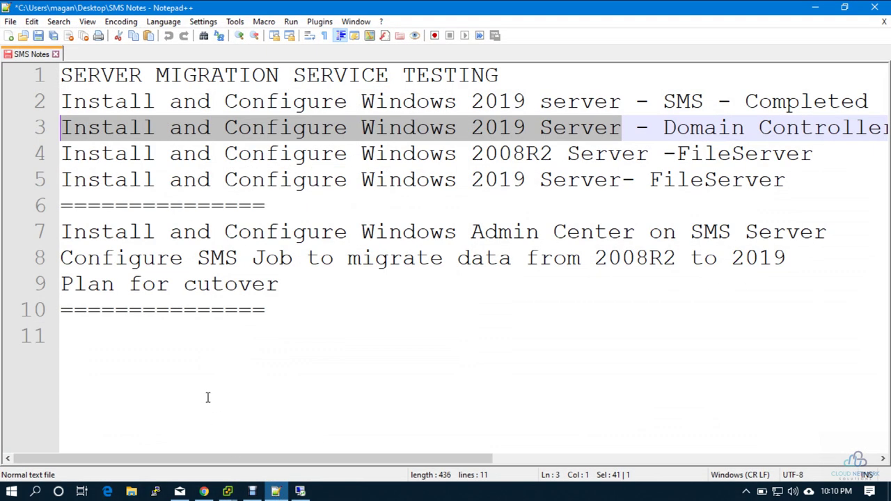
click(756, 128)
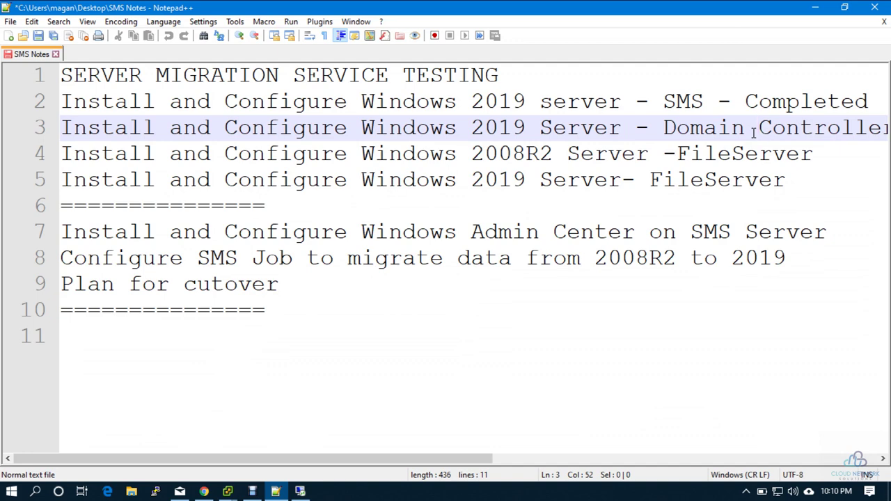
key(Down)
key(Home)
key(Right)
key(Right)
key(Right)
key(Right)
key(Right)
key(Right)
key(Right)
key(Right)
key(Right)
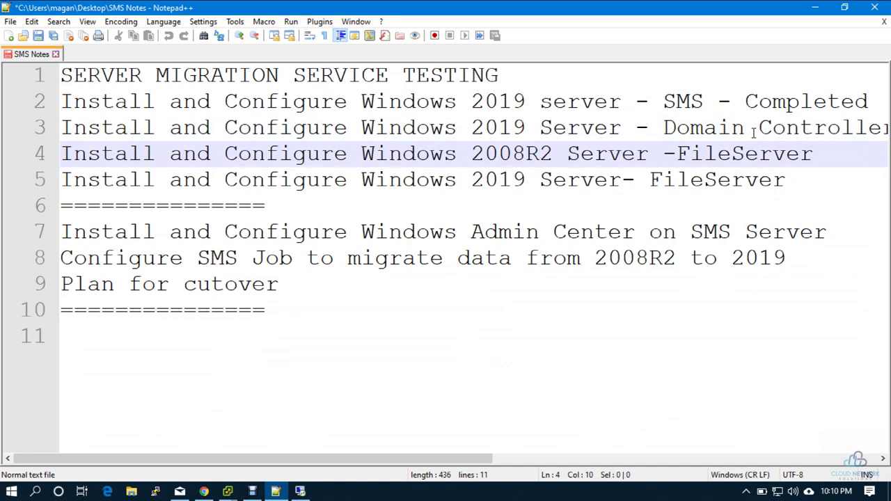
key(Up)
key(Right)
key(Right)
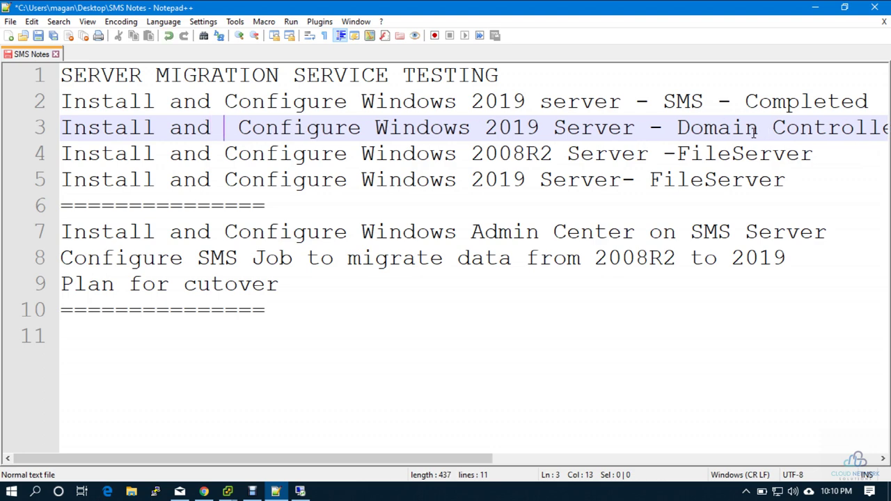
key(BackSpace)
key(BackSpace)
key(Right)
key(Right)
key(Right)
key(Right)
key(Right)
key(Right)
key(Right)
key(Right)
key(Right)
key(Right)
key(Right)
key(Right)
key(Right)
key(Right)
key(Right)
key(Right)
key(Right)
key(Right)
key(Right)
key(Right)
key(Right)
key(Right)
key(Right)
key(Right)
key(Right)
key(Right)
key(Right)
key(Right)
key(Right)
key(Right)
key(Right)
key(Right)
key(Right)
key(Right)
key(Right)
key(Right)
key(Right)
key(Right)
key(Right)
key(Right)
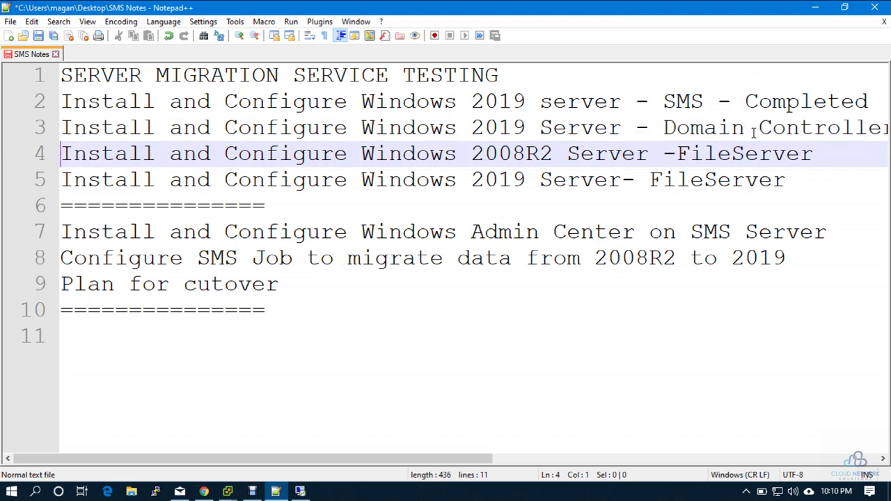
Step: Append '- Completed' to the end of line 3
key(Left)
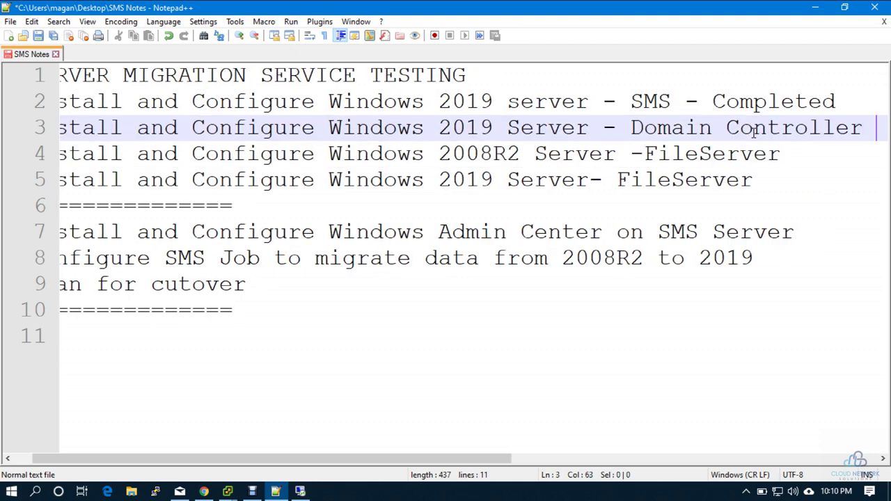
text(- COmpl)
key(BackSpace)
key(BackSpace)
key(BackSpace)
key(BackSpace)
text(ompleted)
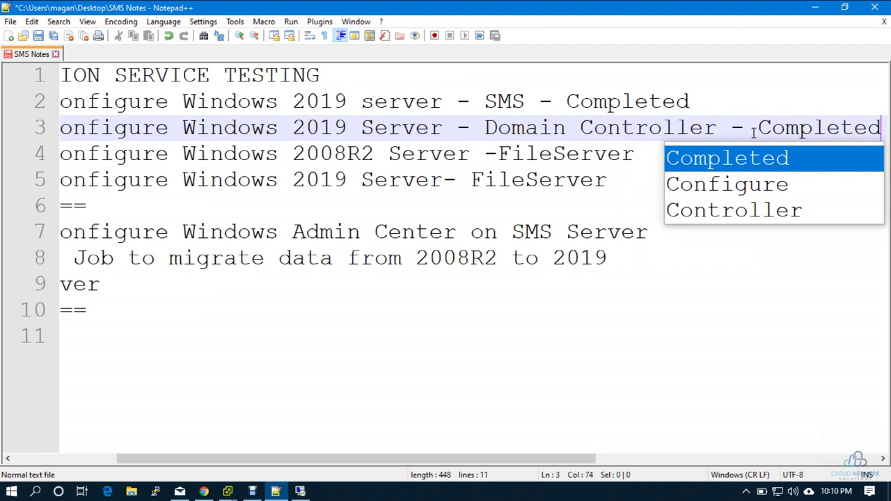
key(Down)
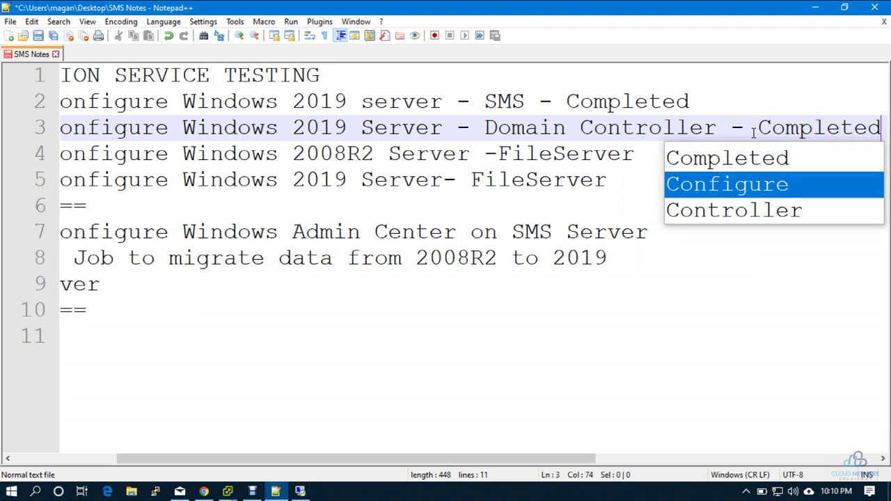
key(Return)
key(Right)
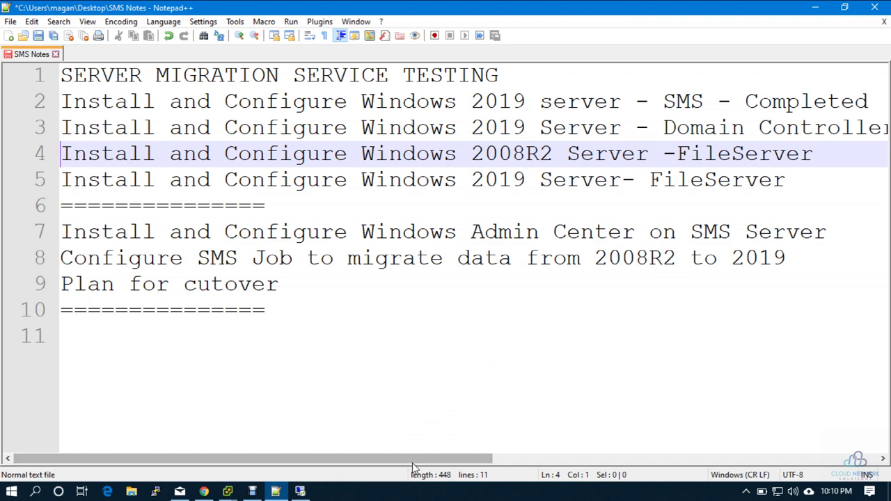
Step: Replace 'Configure' with 'Completed' on line 3 and append '- INprogress' to line 4
drag(481, 460, 824, 455)
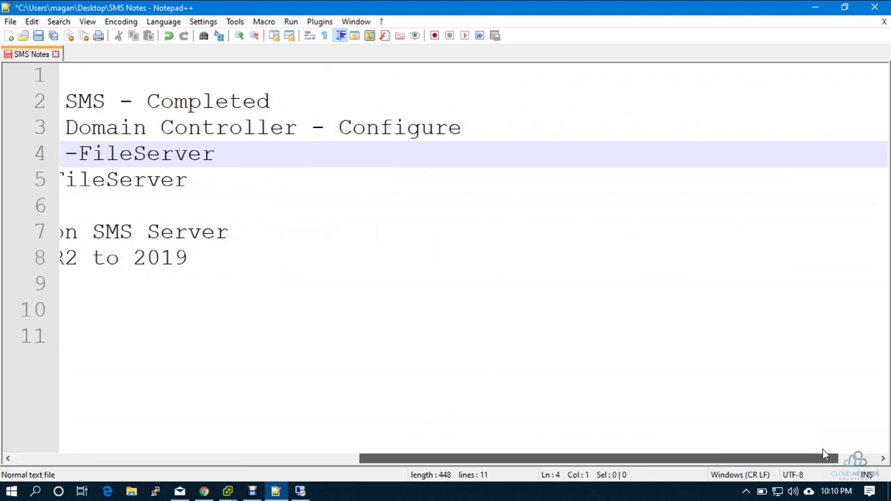
double_click(413, 131)
text(Completed)
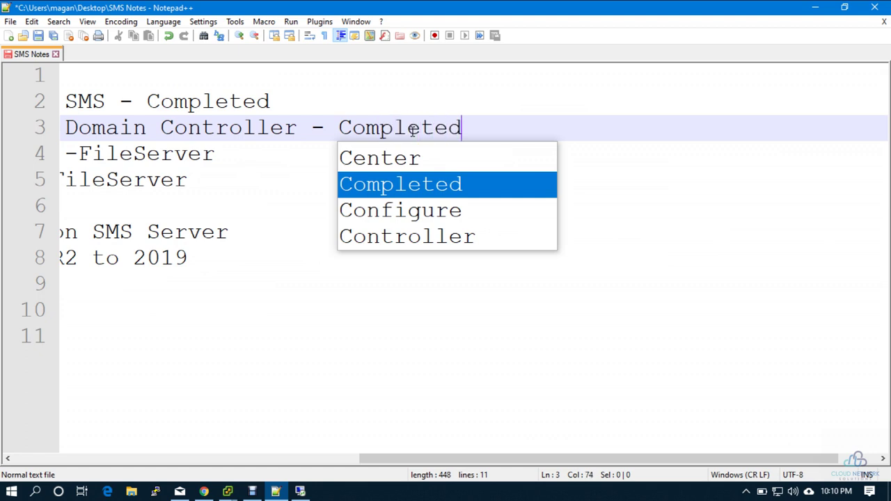
key(Escape)
key(Down)
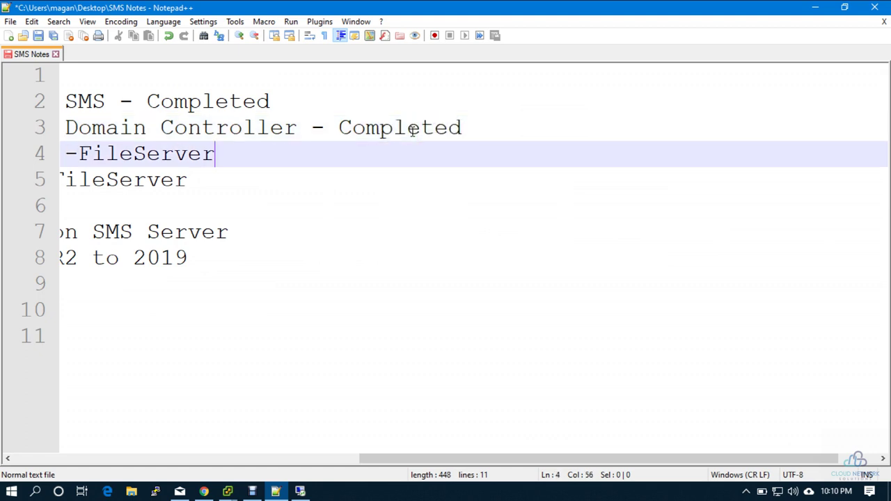
text(- INpr)
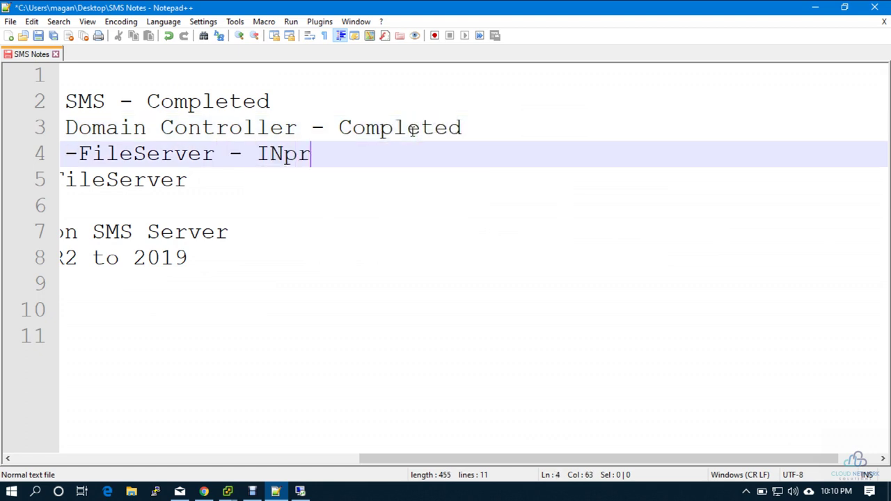
text(ogress)
key(Down)
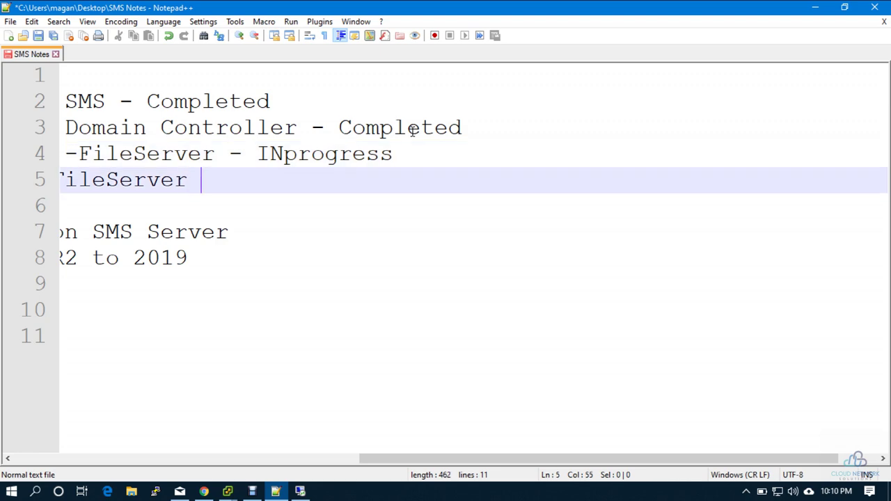
text(- INprogress)
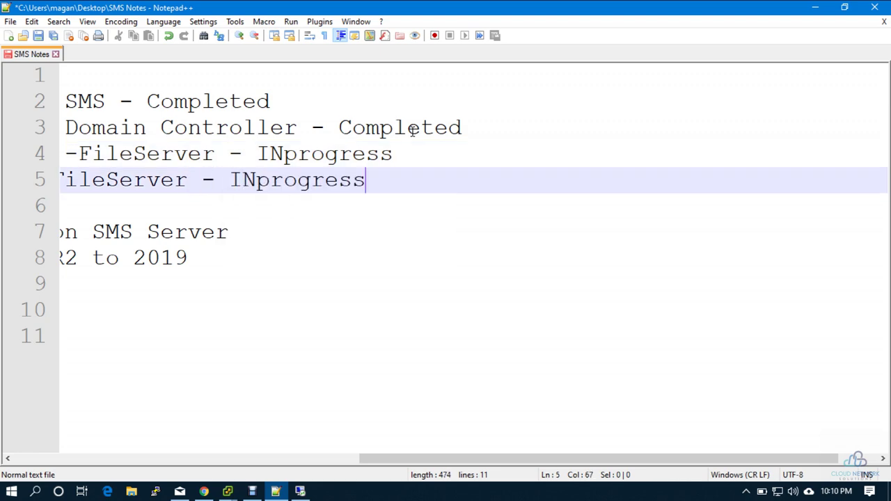
Step: Insert a new line 4 reading 'How to Add Windows server into AD Domain'
drag(407, 458, 94, 463)
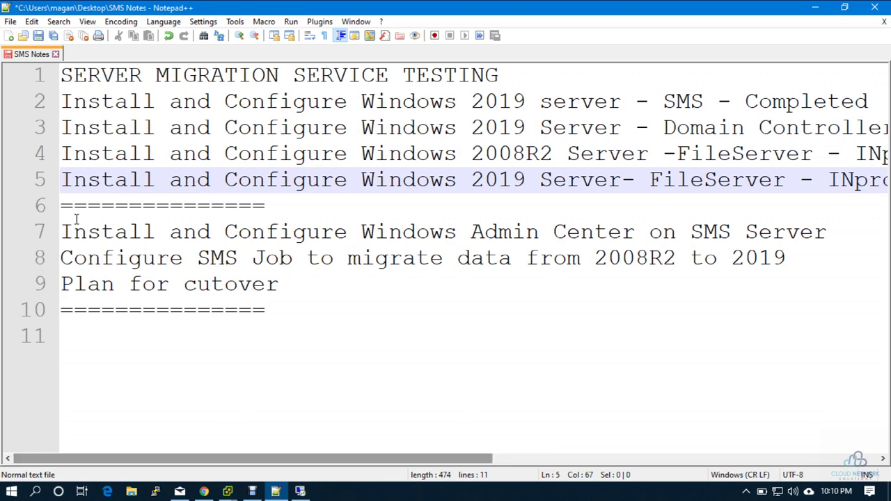
click(74, 155)
drag(164, 166, 868, 180)
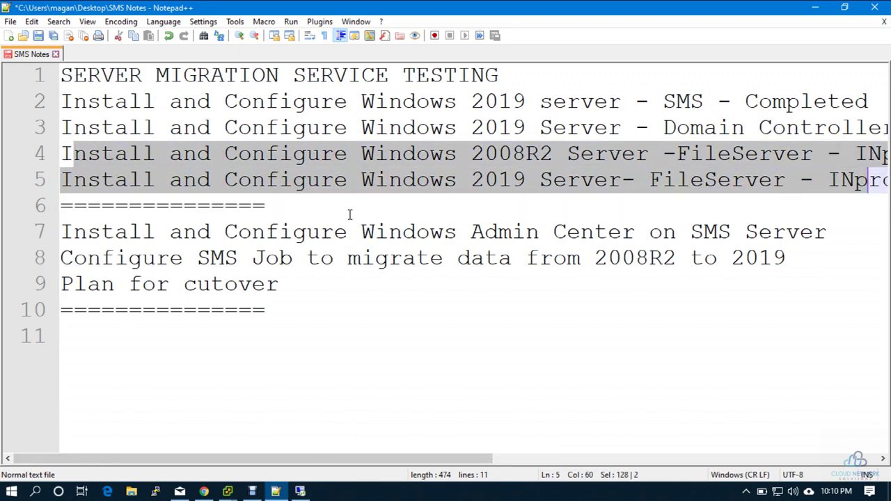
click(129, 154)
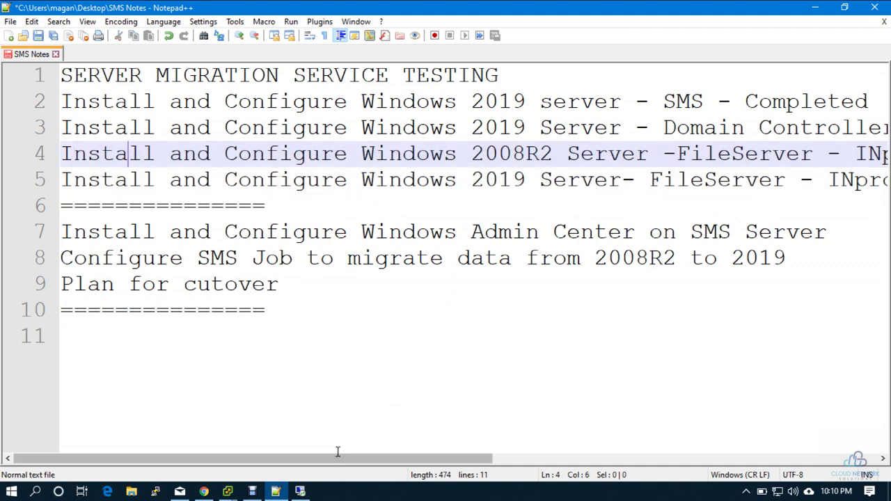
drag(323, 465, 662, 456)
click(569, 127)
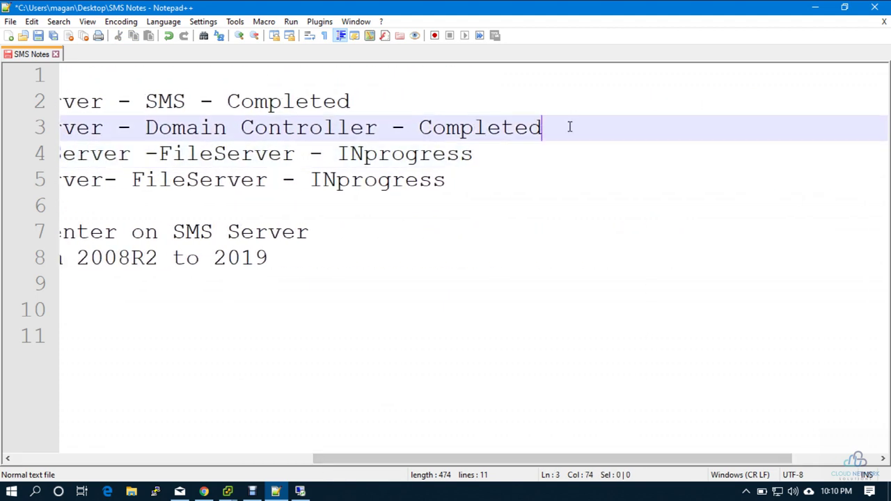
key(Return)
key(Left)
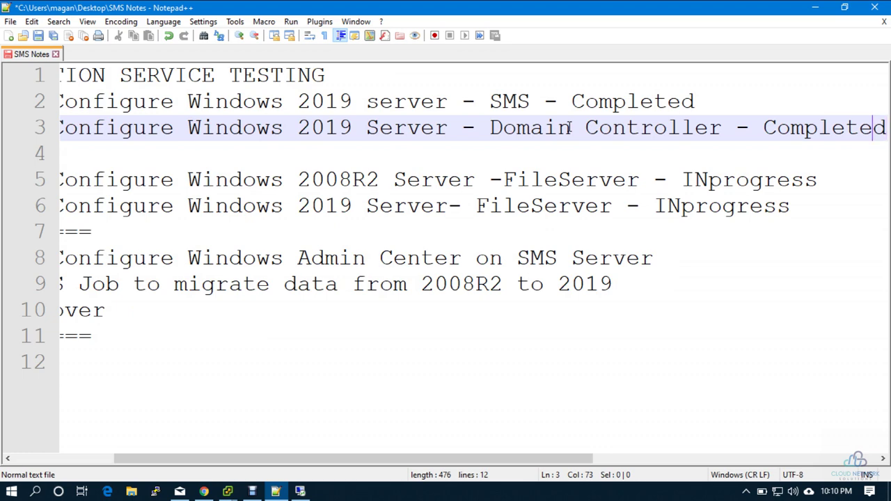
key(Down)
key(Left)
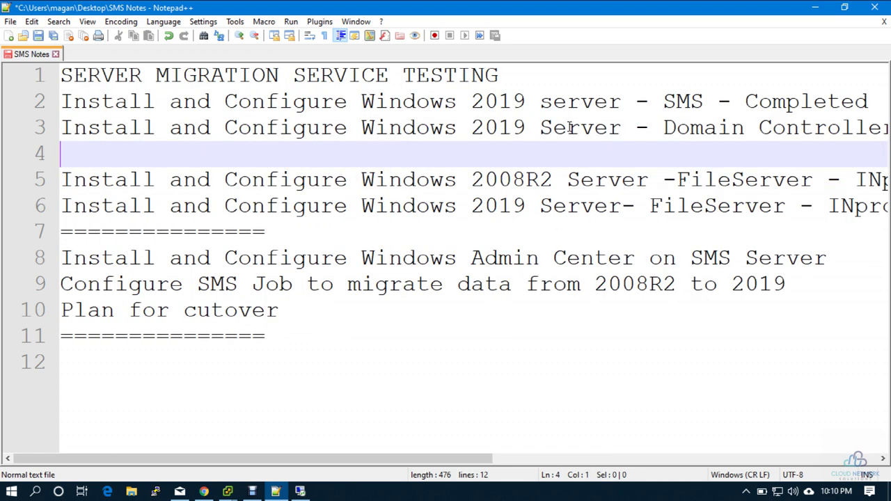
text(How to Add)
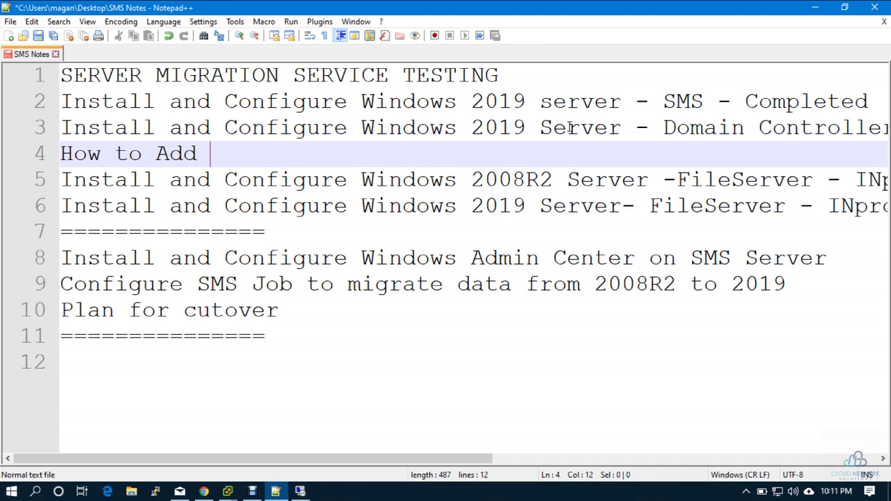
text( Windows server in)
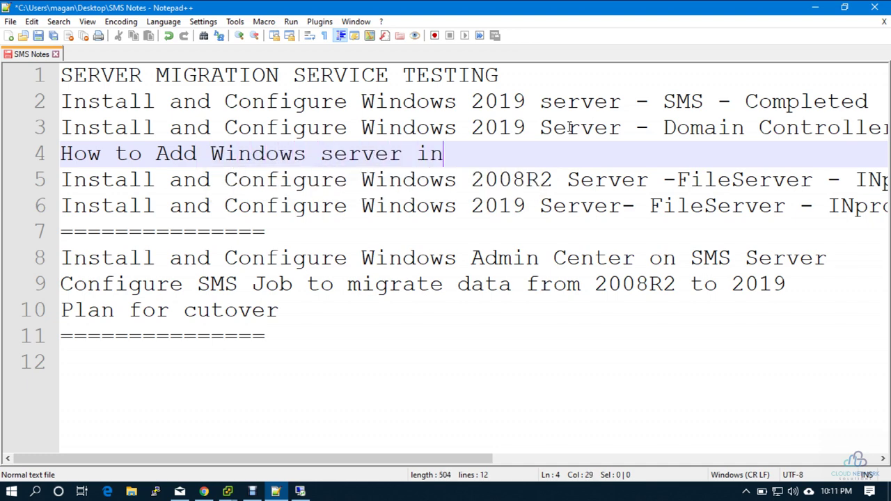
text(to AD Do)
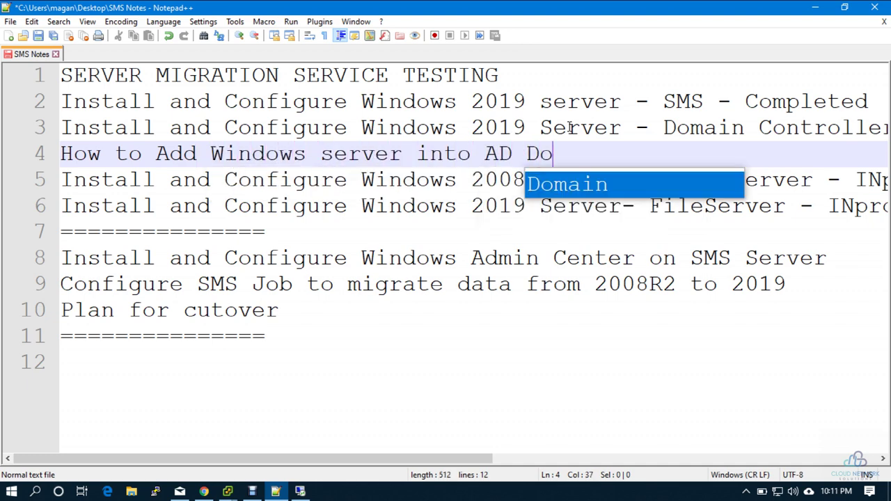
text(\)
key(BackSpace)
text(main)
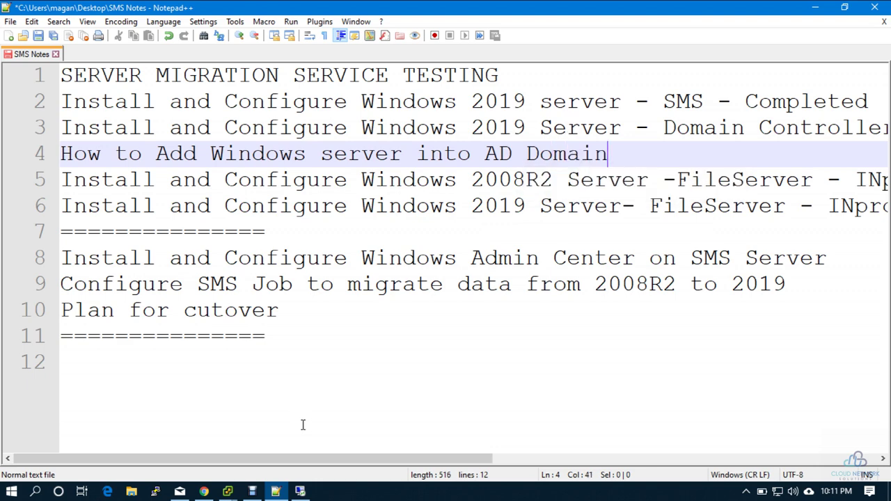
click(228, 492)
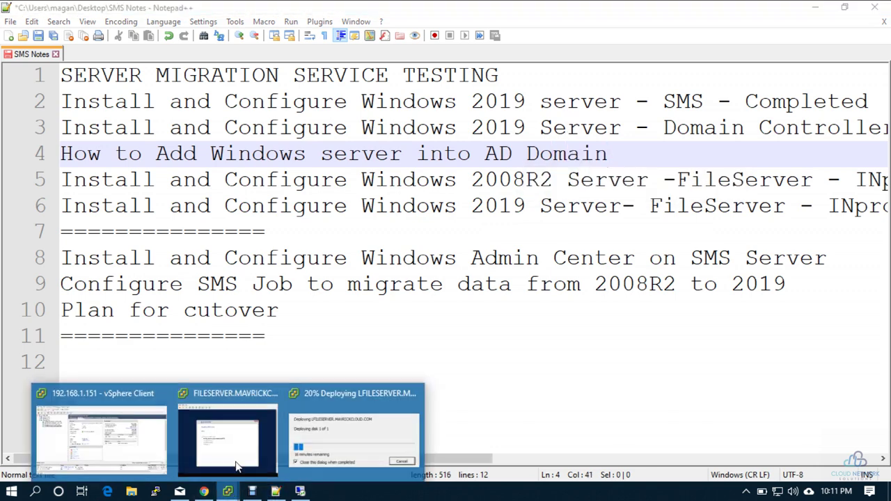
Step: Move the SMSSERVER console aside and review FILESERVER.MAVRICKCLOUD.COM's Summary tab
click(111, 431)
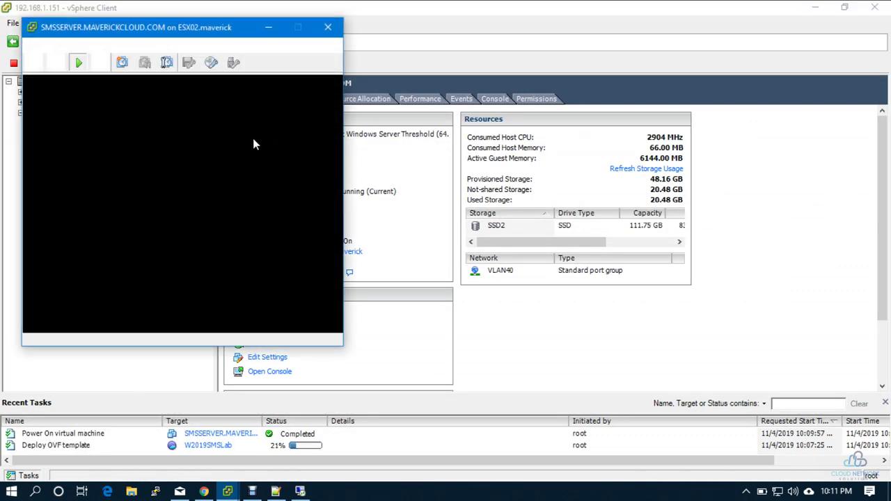
drag(158, 30, 353, 46)
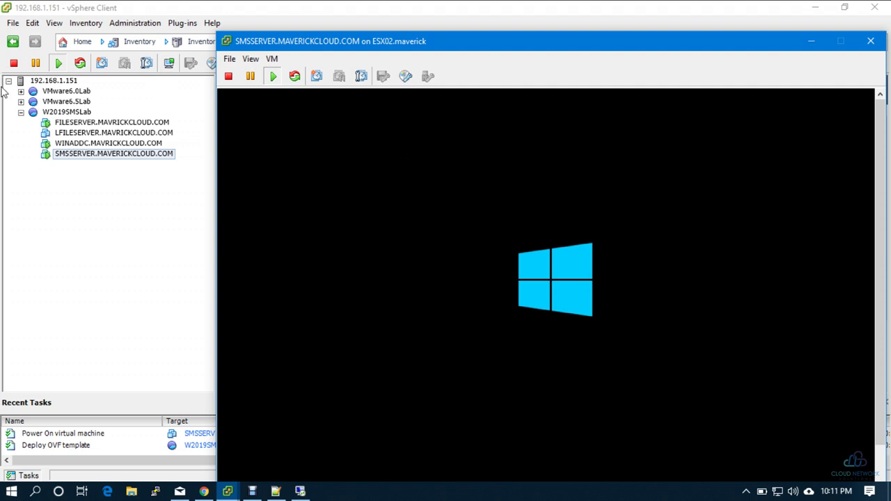
drag(417, 50, 393, 31)
click(21, 103)
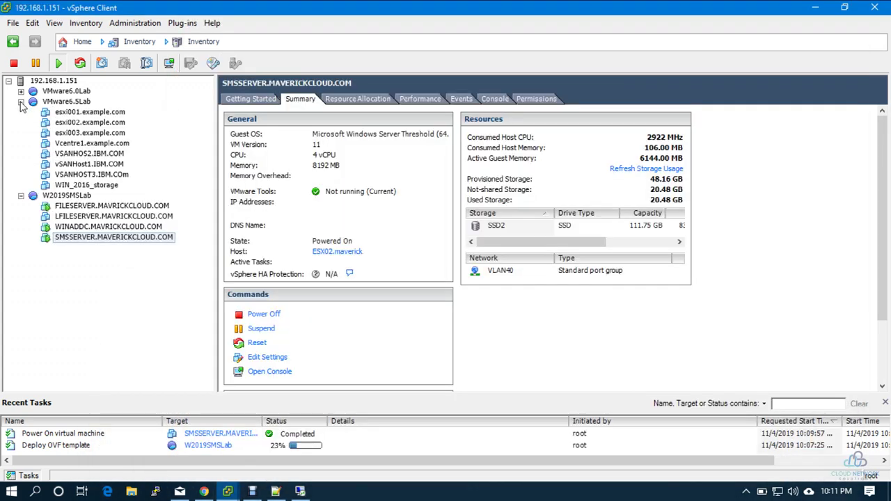
click(21, 102)
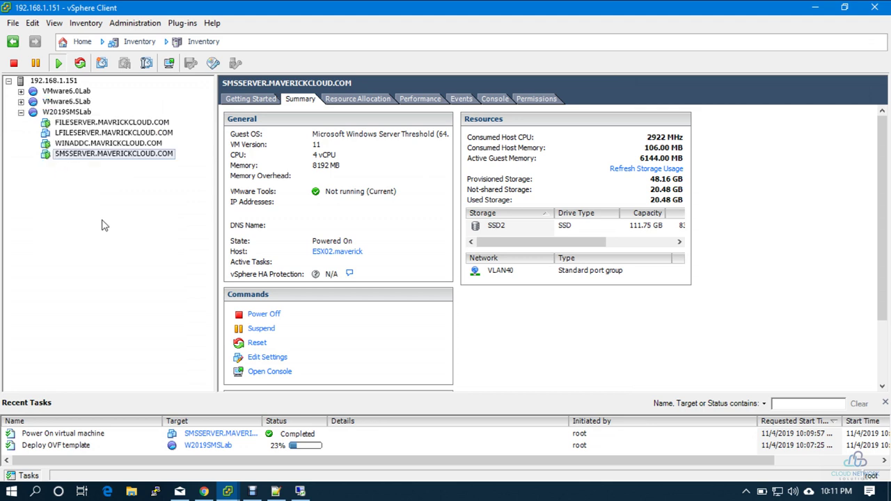
click(79, 124)
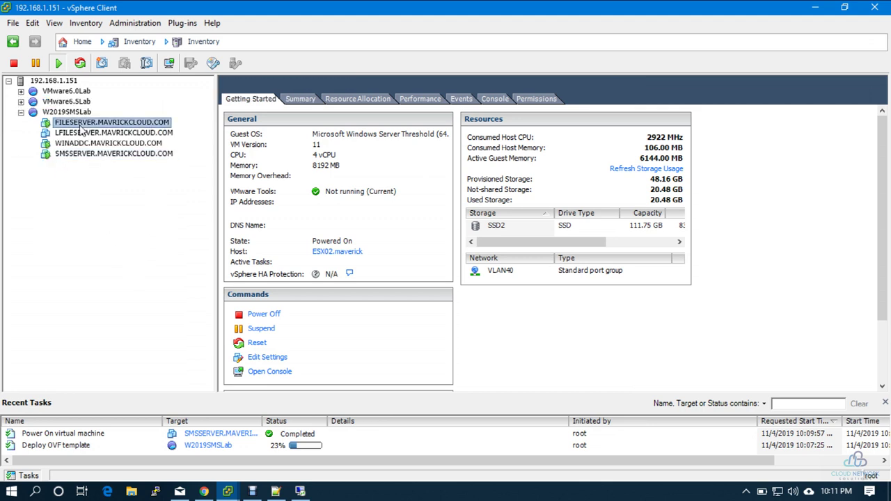
click(304, 101)
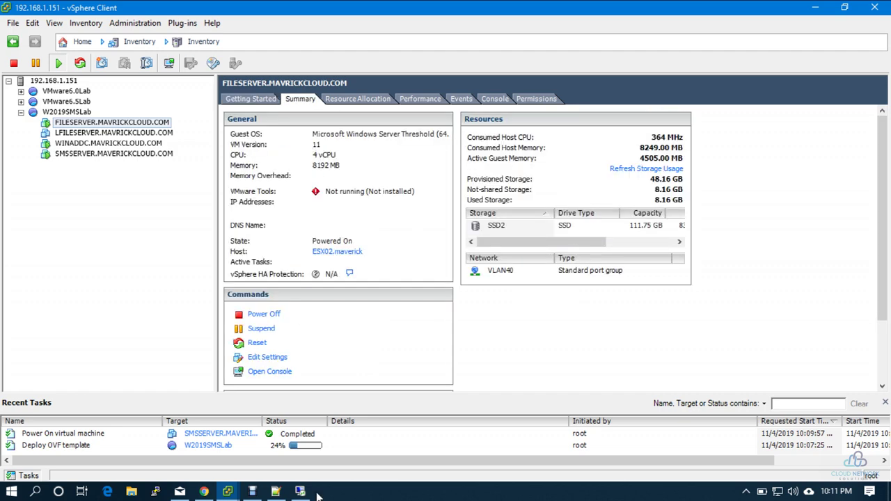
Step: Bring the SMSSERVER console to the front and reposition it to watch Windows boot
mouse_move(227, 491)
click(445, 418)
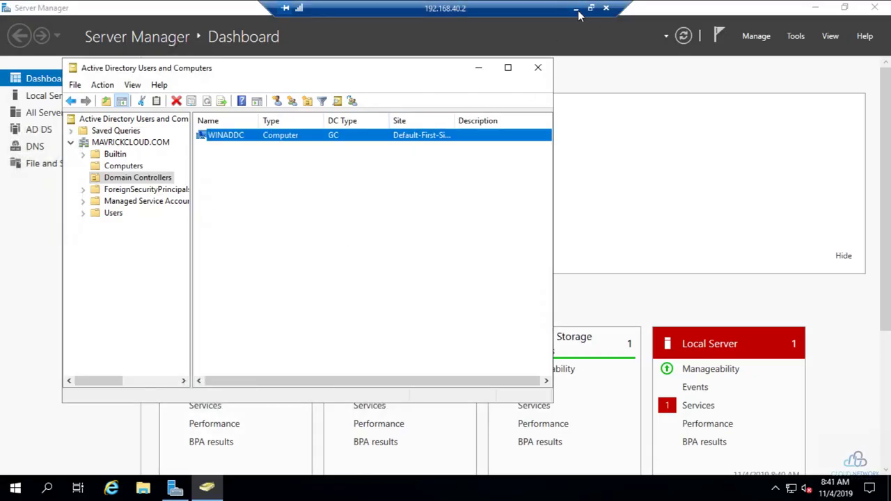
click(577, 9)
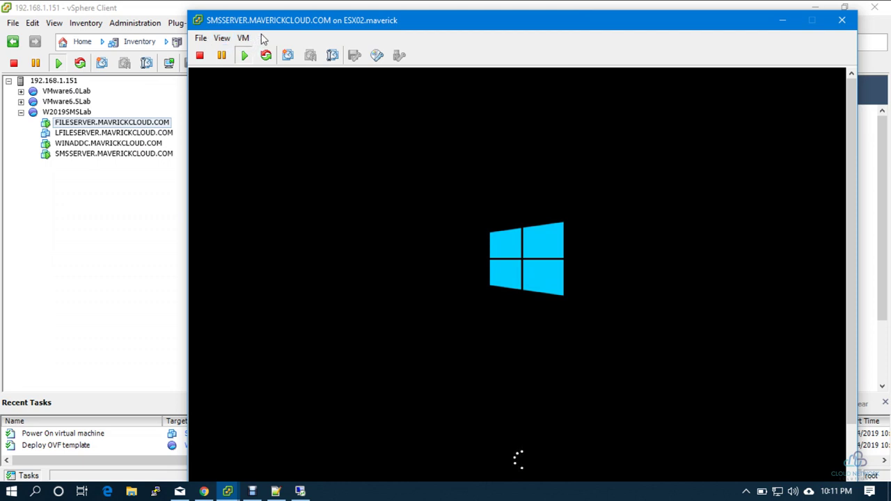
drag(264, 28, 225, 19)
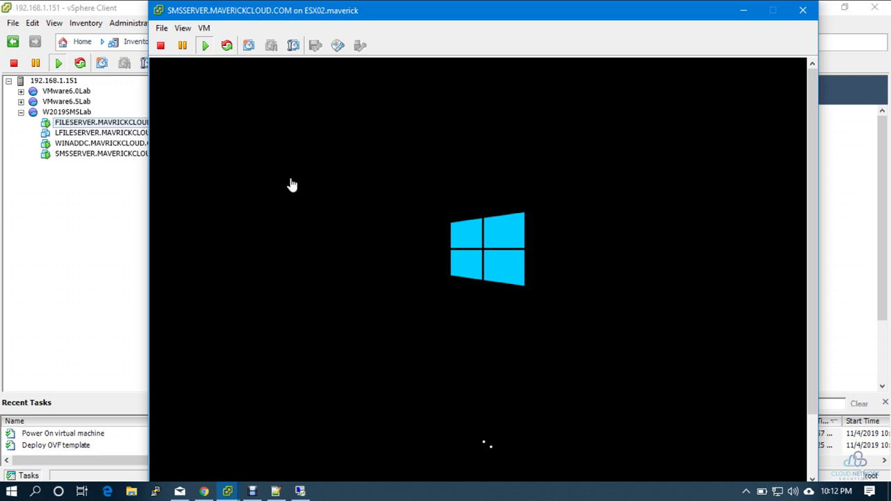
drag(362, 12, 361, 46)
Step: Append '- Completed' to line 4 of SMS Notes, save with Ctrl+S, and minimize Notepad++
click(275, 492)
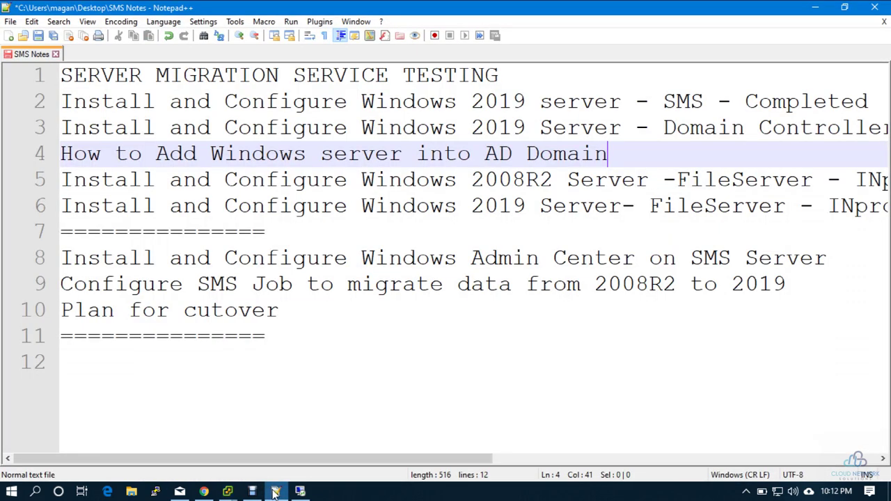
click(312, 338)
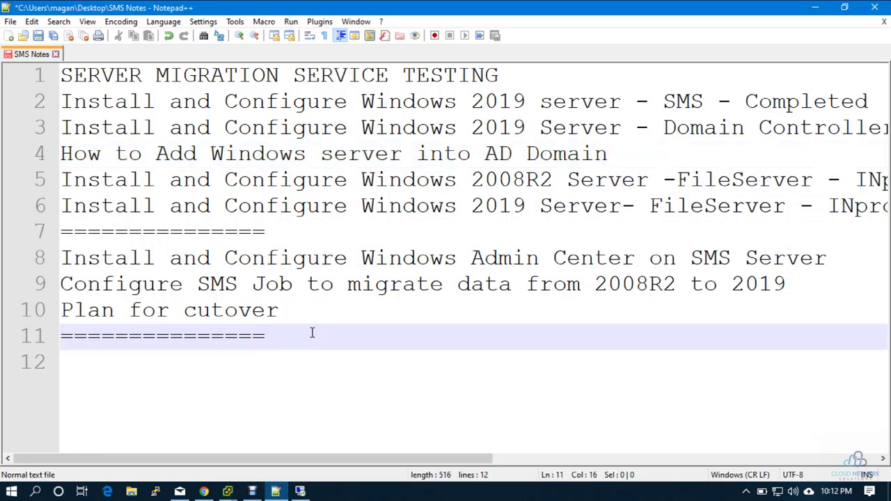
key(ctrl+s)
click(669, 158)
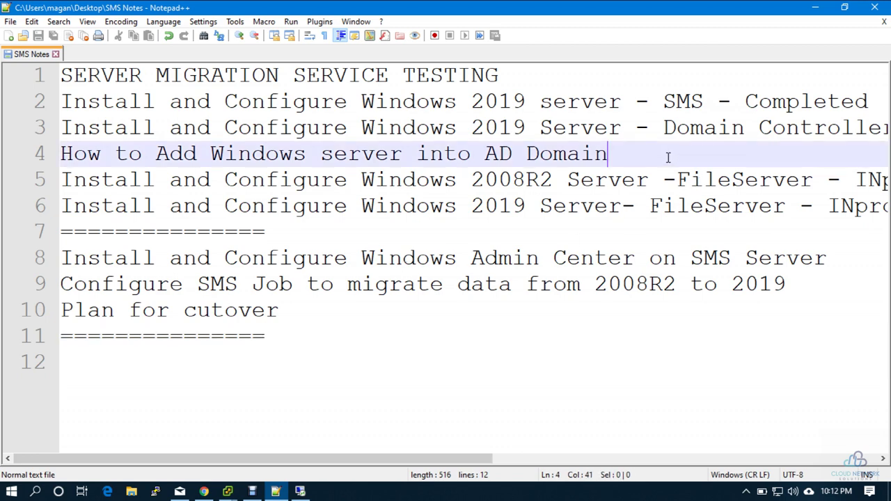
text(- C)
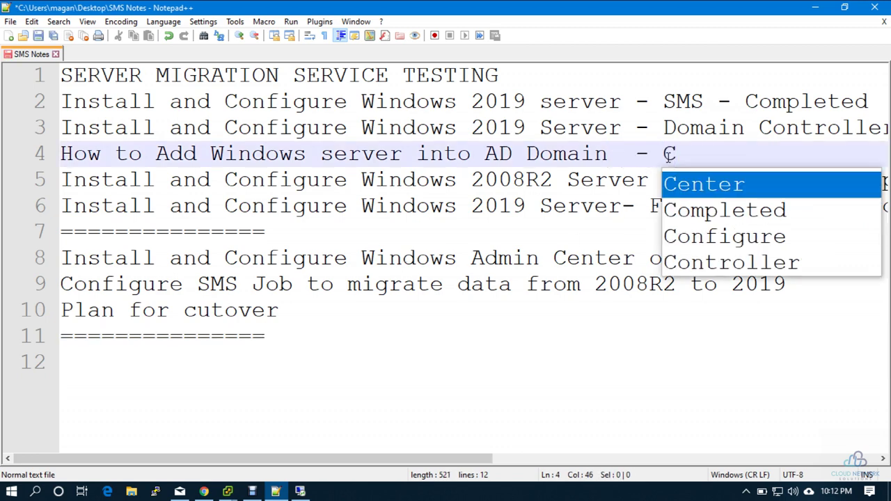
key(Down)
key(Return)
key(ctrl+s)
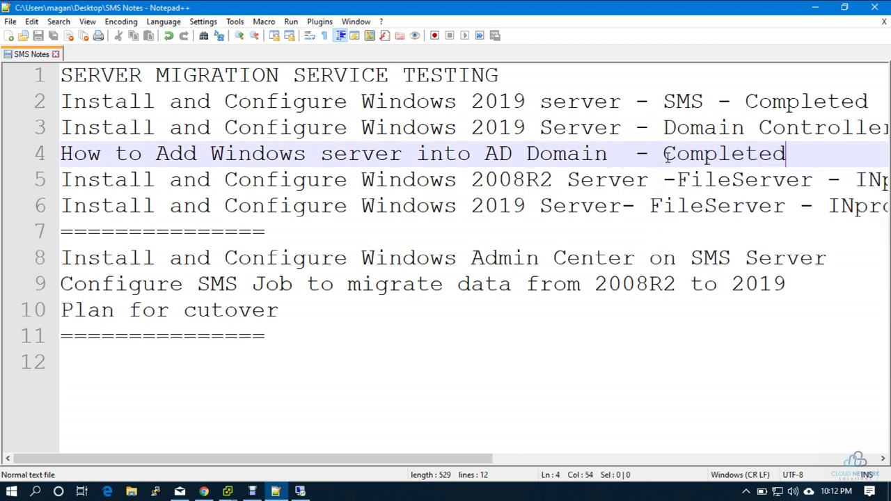
click(719, 153)
double_click(719, 153)
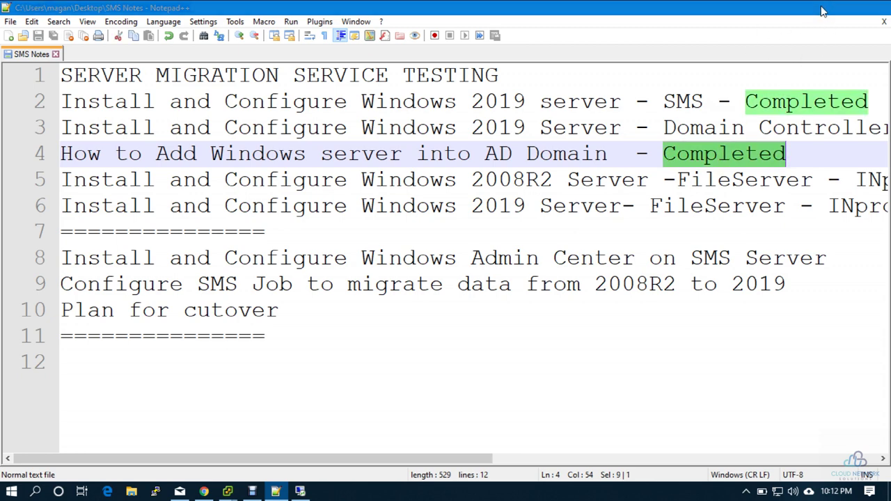
click(814, 7)
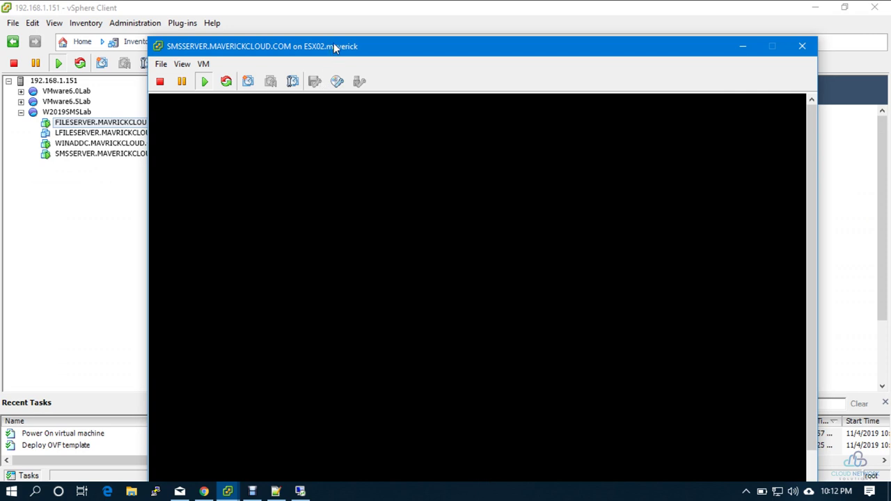
Step: Close Server Manager on the domain controller's remote session and minimize it
drag(317, 43, 269, 7)
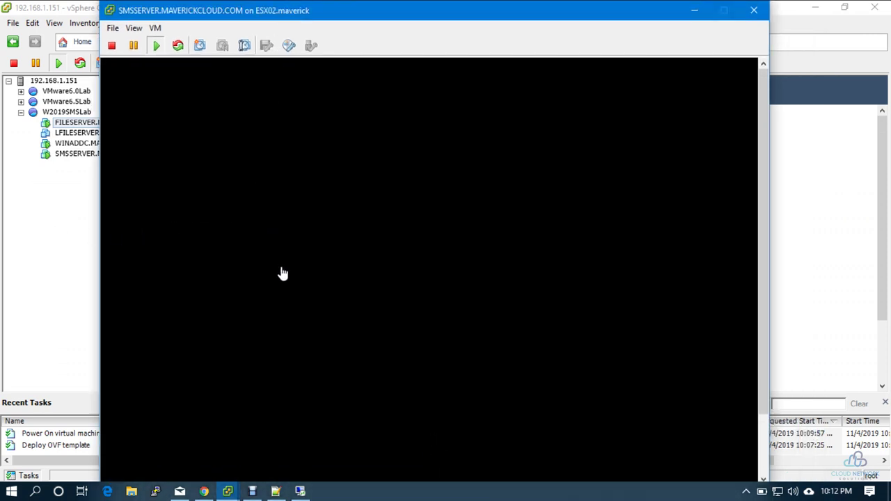
click(303, 492)
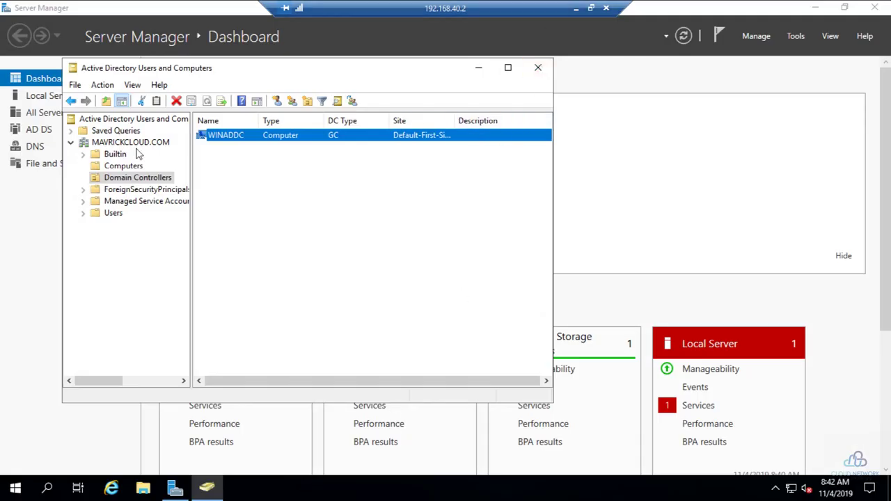
click(877, 11)
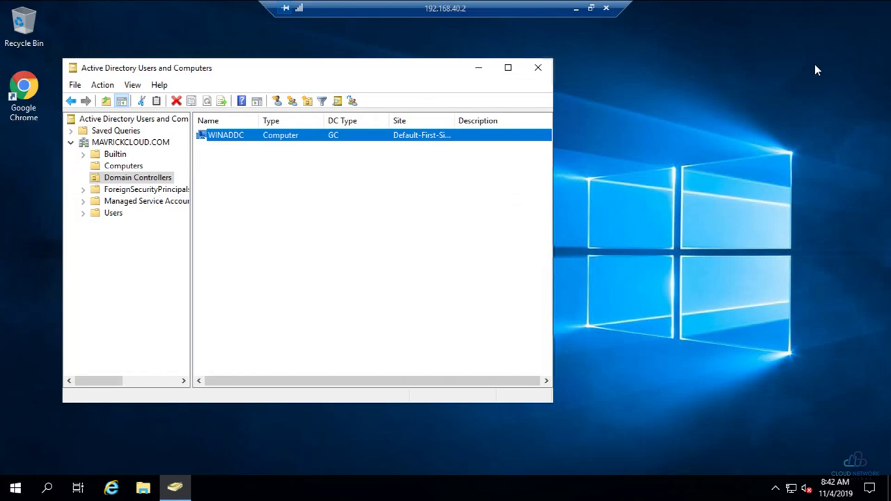
click(580, 12)
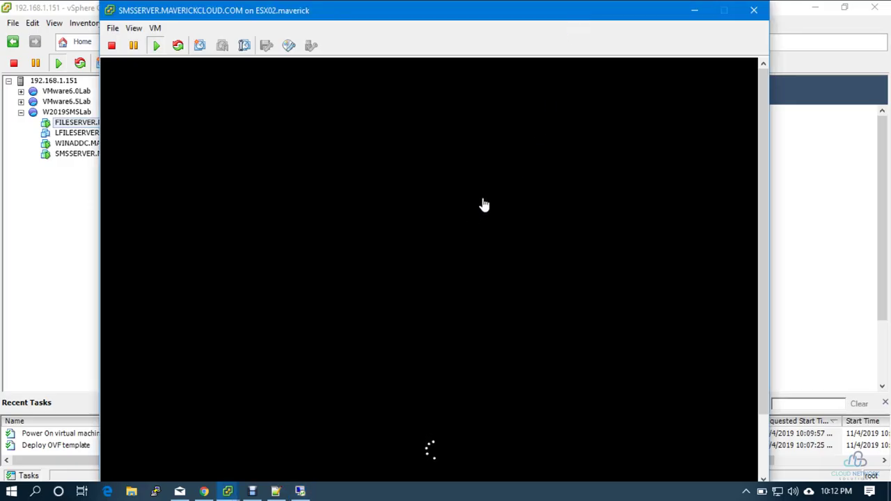
Step: Check the LFILESERVER deployment progress and minimize the FILESERVER setup console
click(226, 492)
click(295, 443)
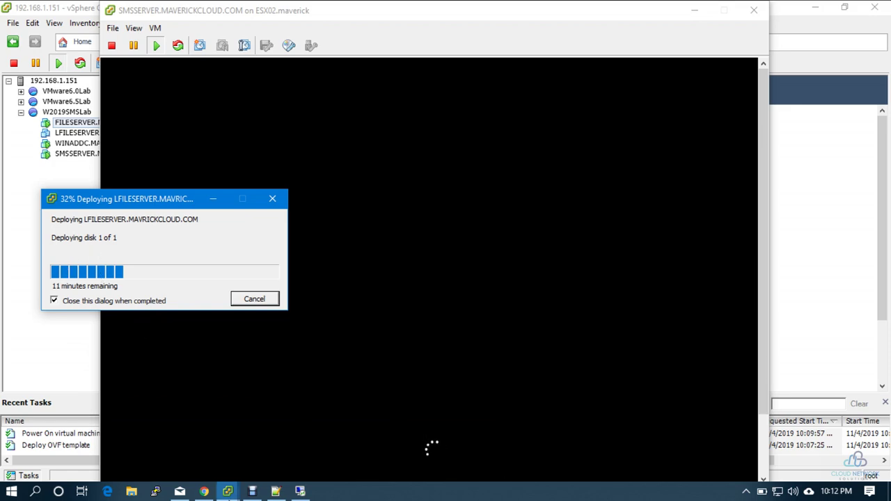
click(226, 492)
click(193, 446)
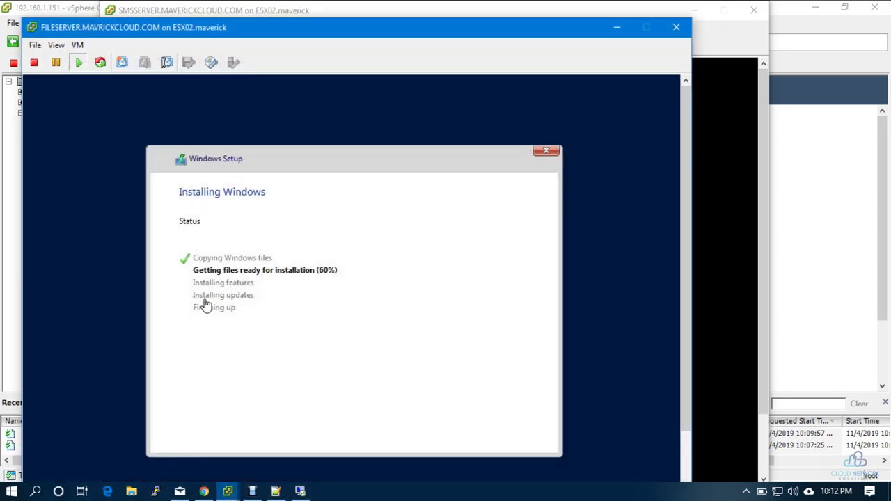
click(616, 27)
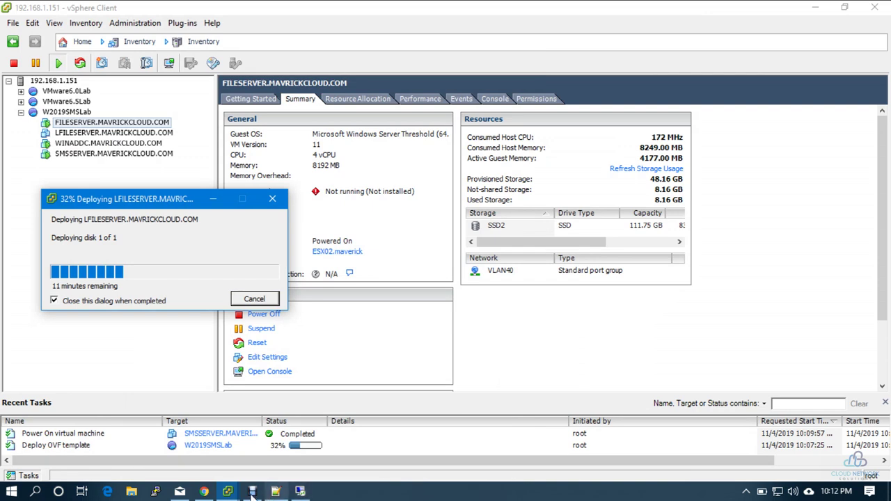
Step: Bring the SMSSERVER console showing the Windows lock screen to the front
click(232, 493)
click(421, 427)
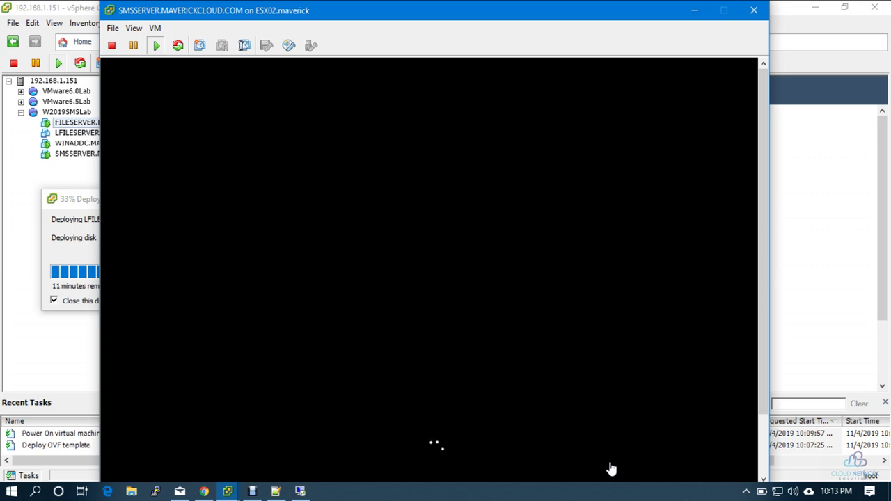
click(64, 201)
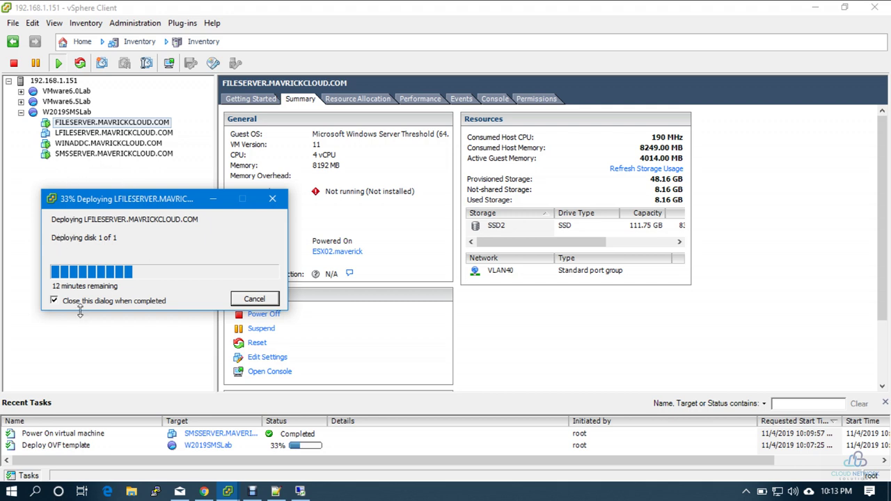
click(227, 491)
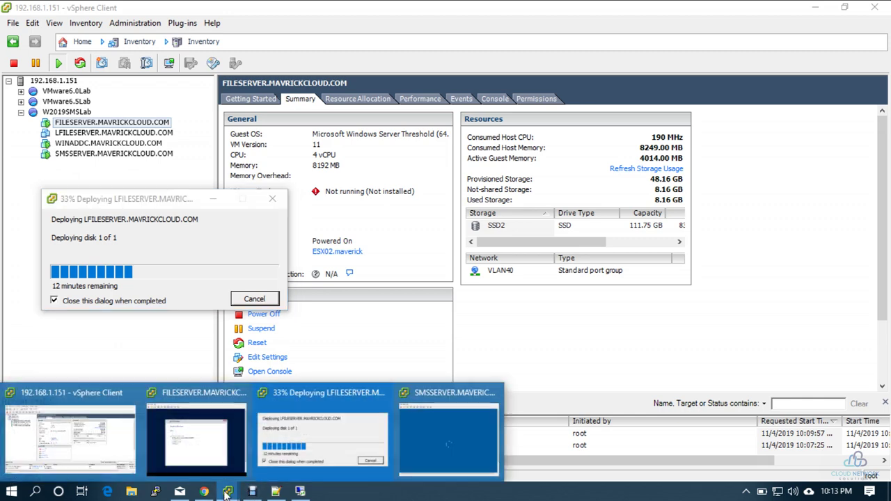
click(452, 439)
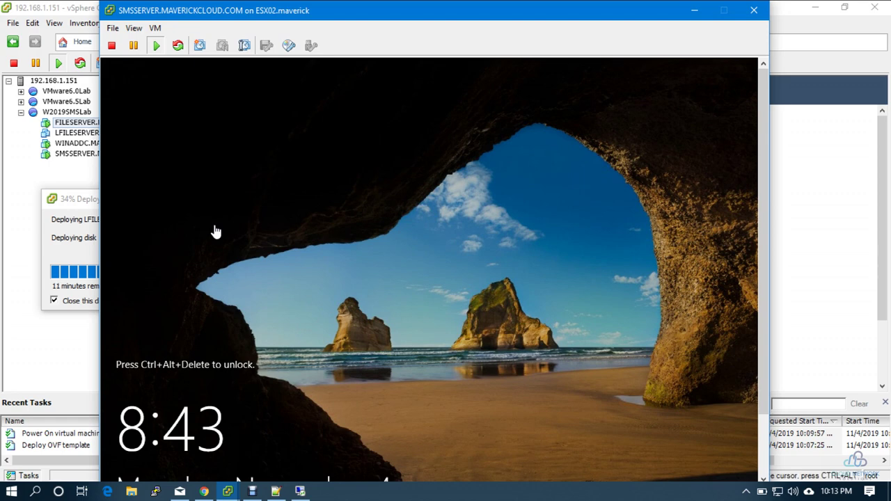
Step: Make the SMSSERVER console full screen and sign in as Administrator, retrying after a wrong password
click(134, 28)
click(174, 88)
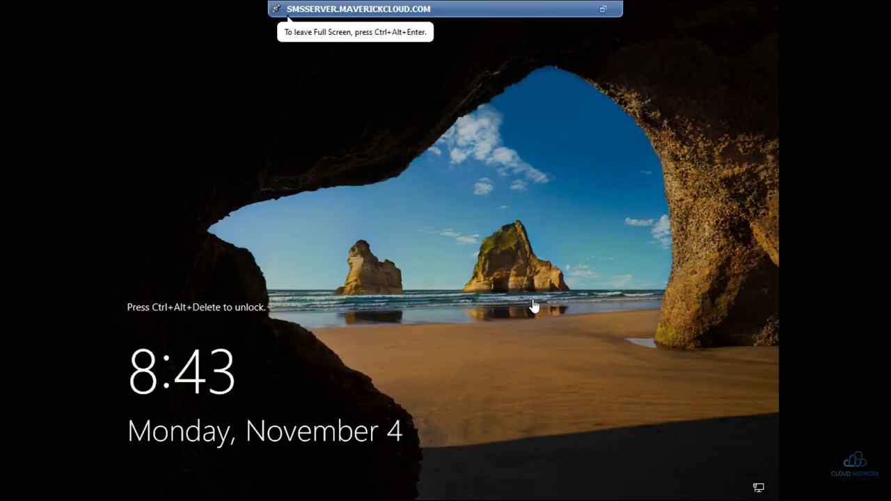
key(ctrl+alt+Insert)
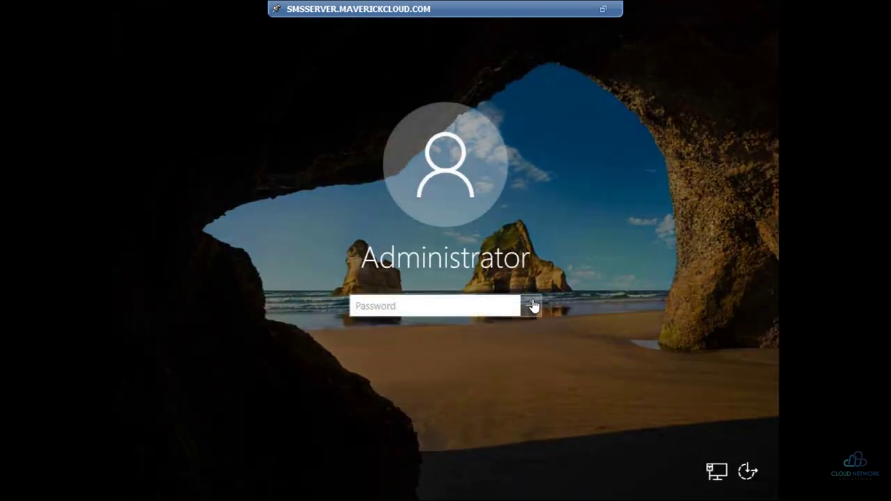
text(P)
click(532, 306)
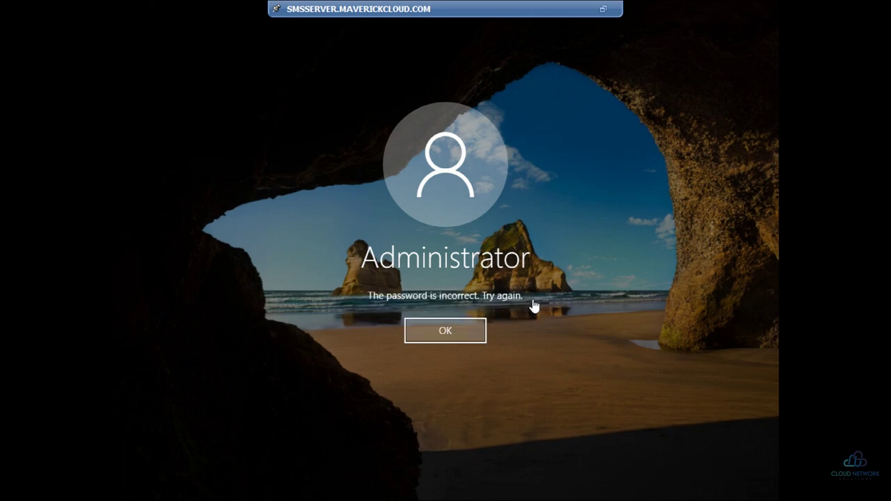
key(Return)
text(P)
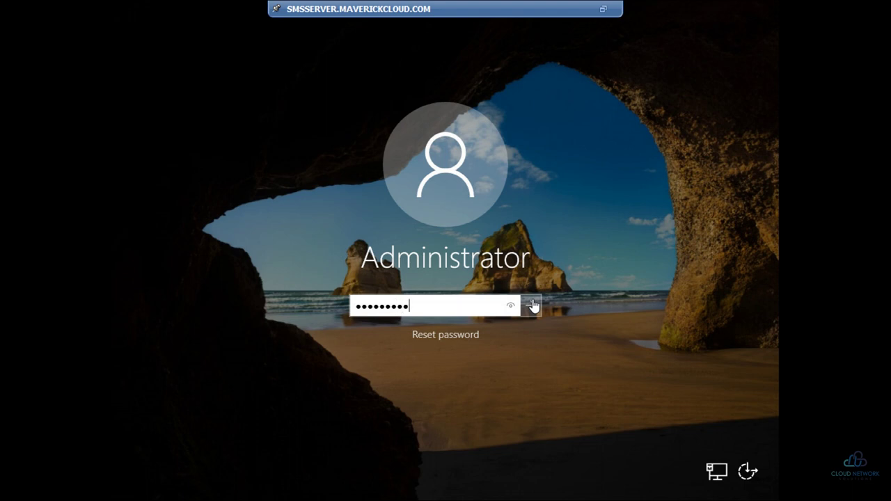
click(532, 306)
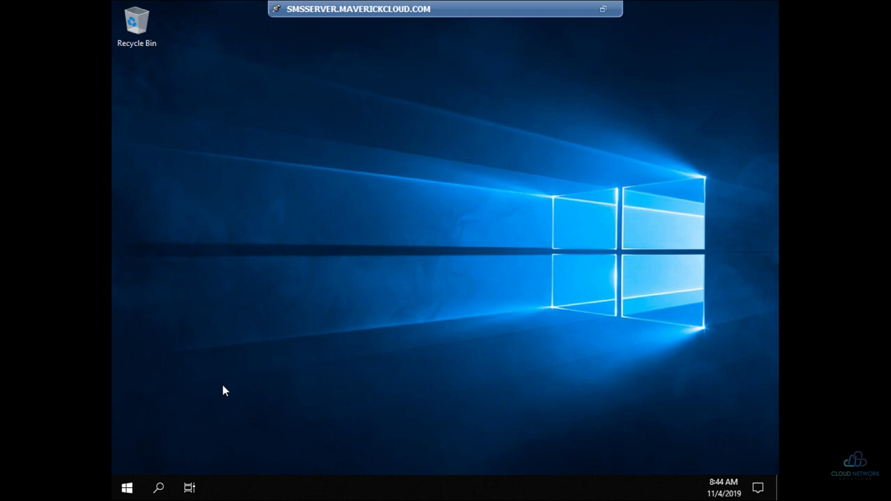
Step: In the full-screen SMSSERVER console, run ncpa.cpl to open Network Connections
key(super+r)
click(604, 9)
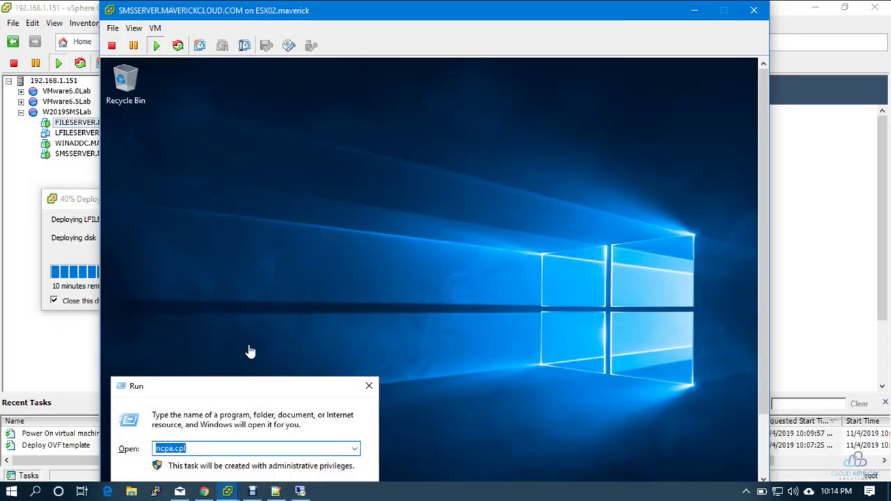
click(132, 28)
click(146, 89)
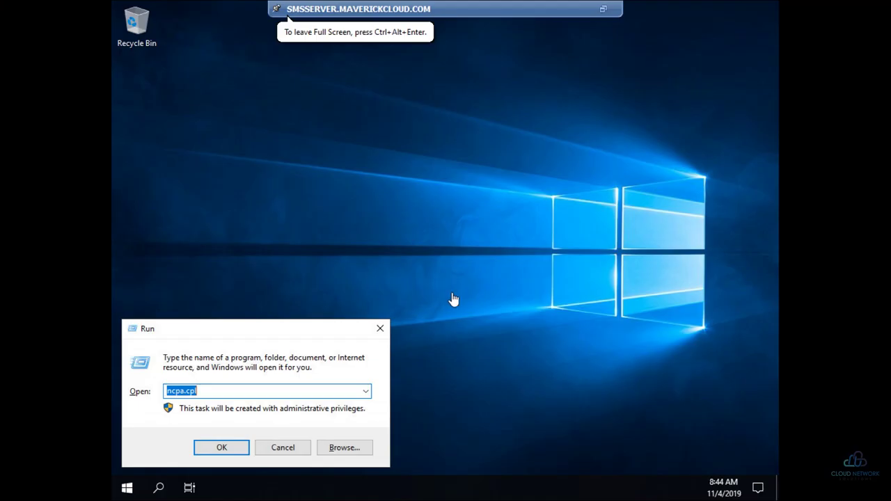
click(244, 452)
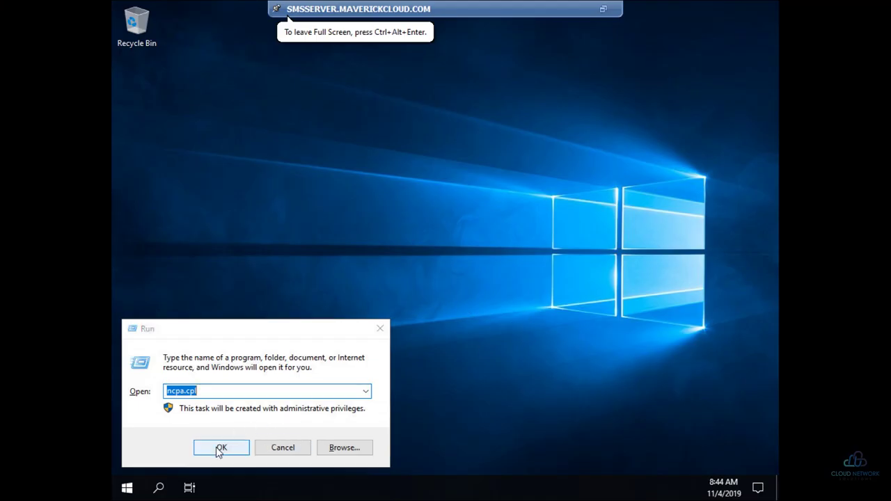
drag(247, 334, 346, 313)
click(369, 423)
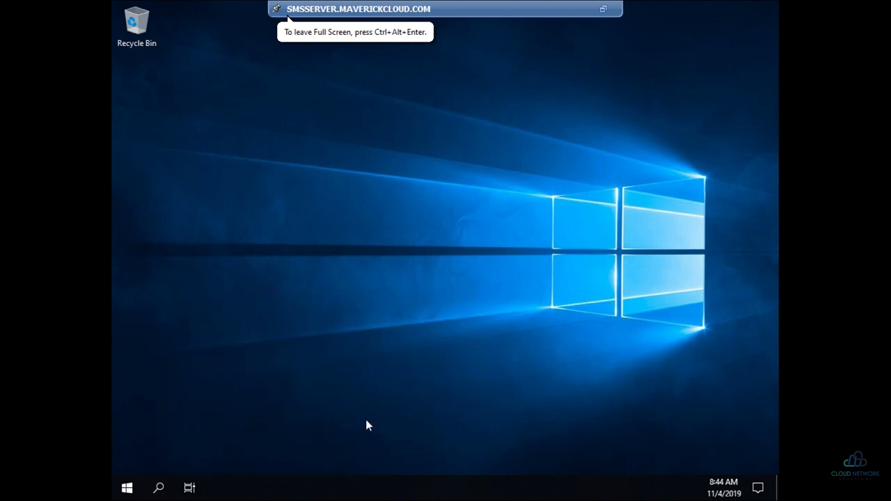
right_click(258, 271)
click(263, 298)
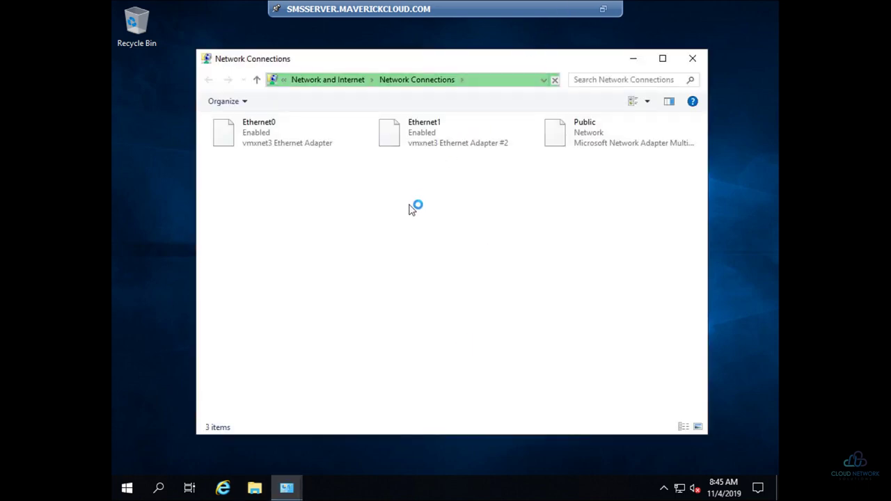
Step: Review the Public adapter's IPv4 settings (IP 192.168.40.3, DNS 192.168.40.2), then close every dialog
click(599, 141)
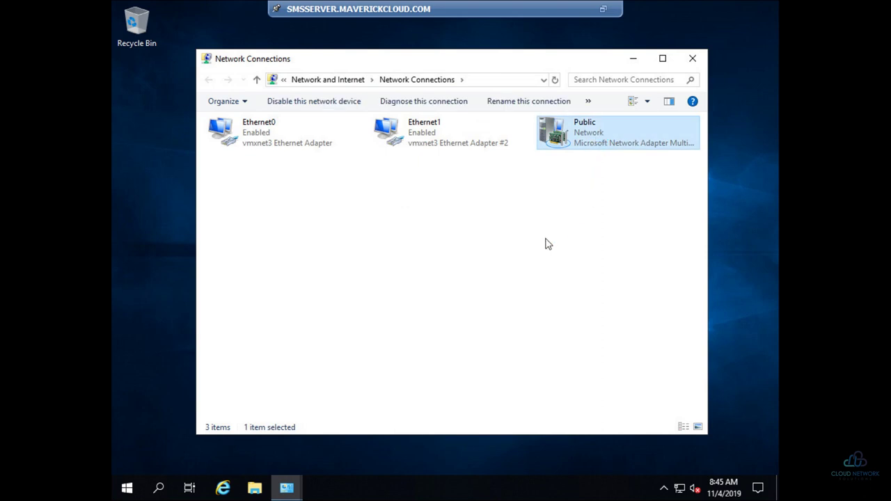
click(367, 353)
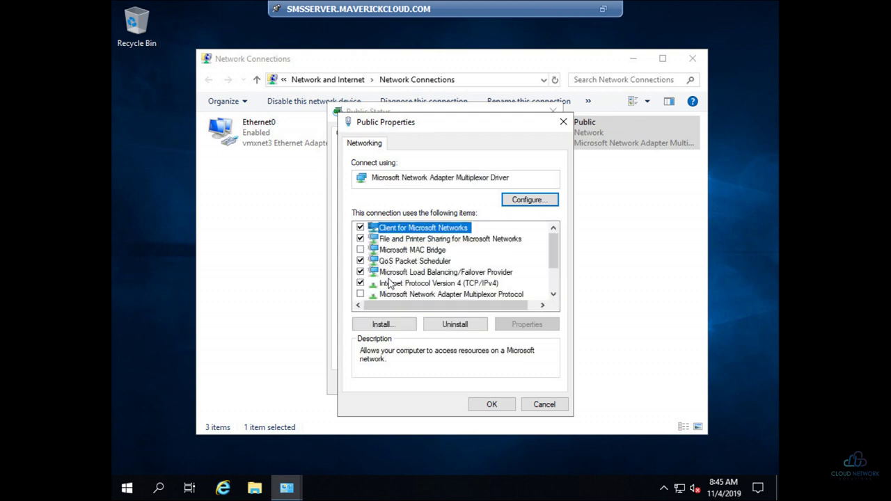
double_click(391, 286)
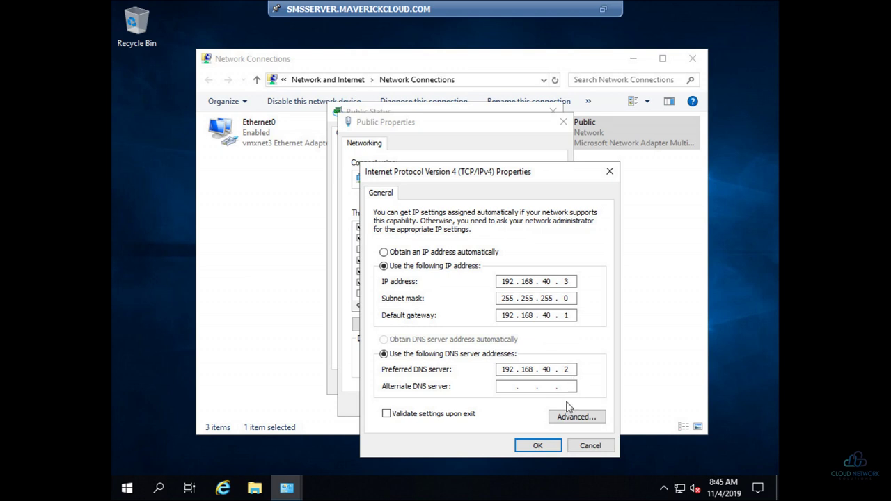
click(539, 446)
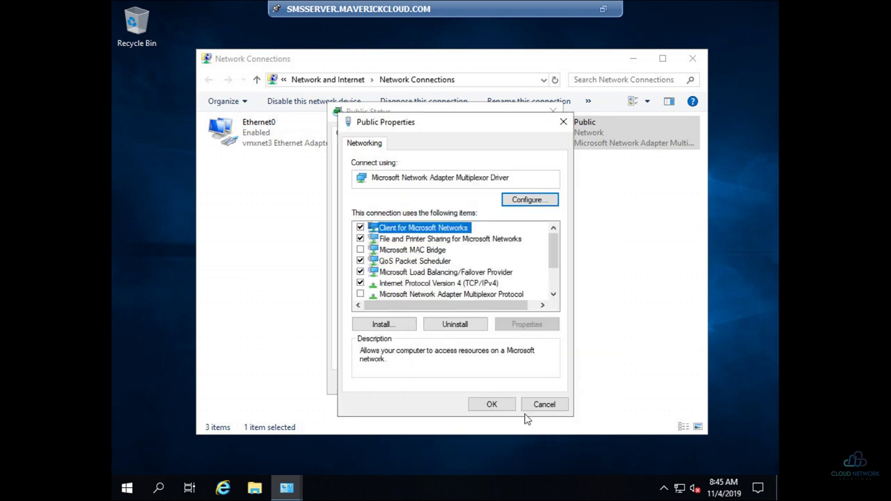
click(509, 407)
click(545, 380)
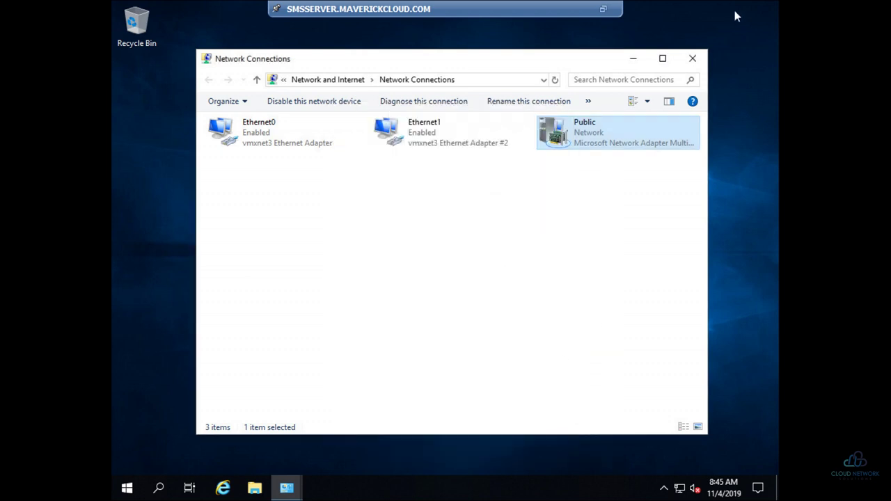
click(692, 59)
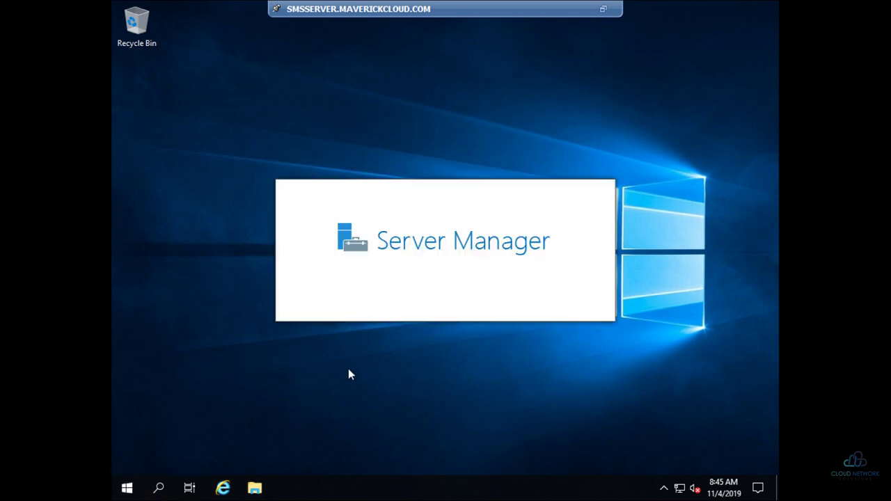
click(604, 11)
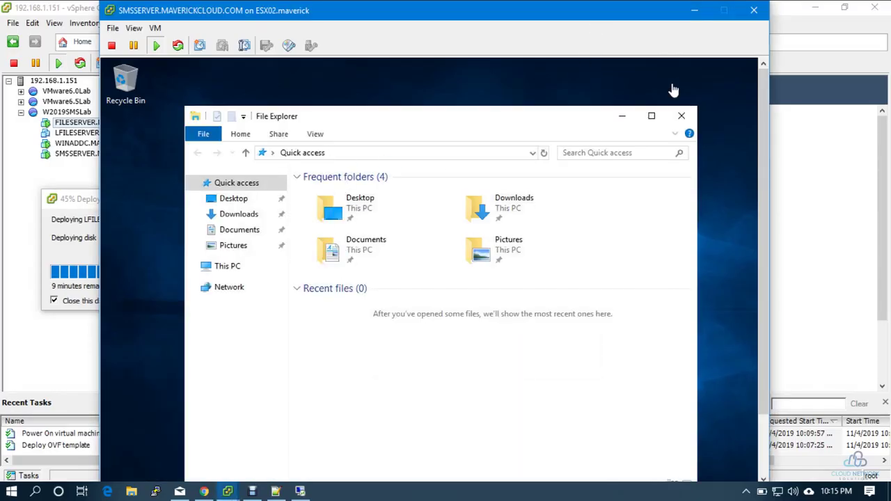
Step: In the full-screen console, open This PC's Properties from the File Explorer navigation pane
click(134, 28)
click(157, 91)
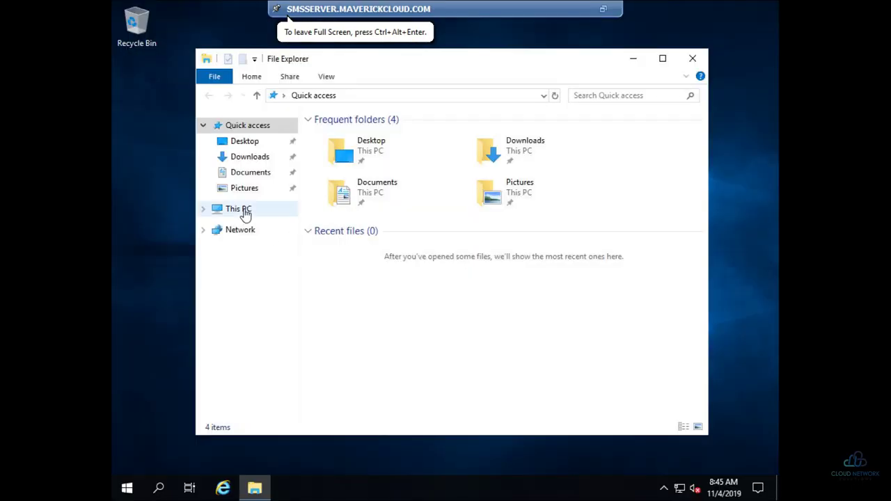
right_click(245, 215)
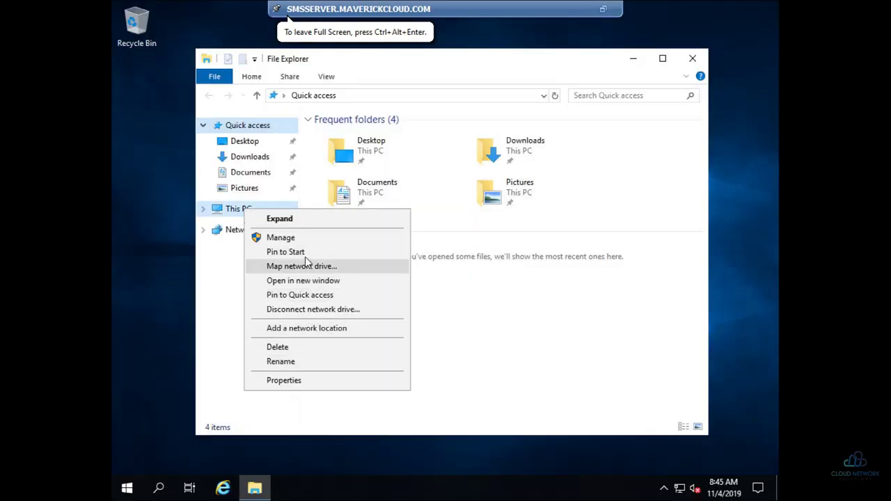
click(304, 382)
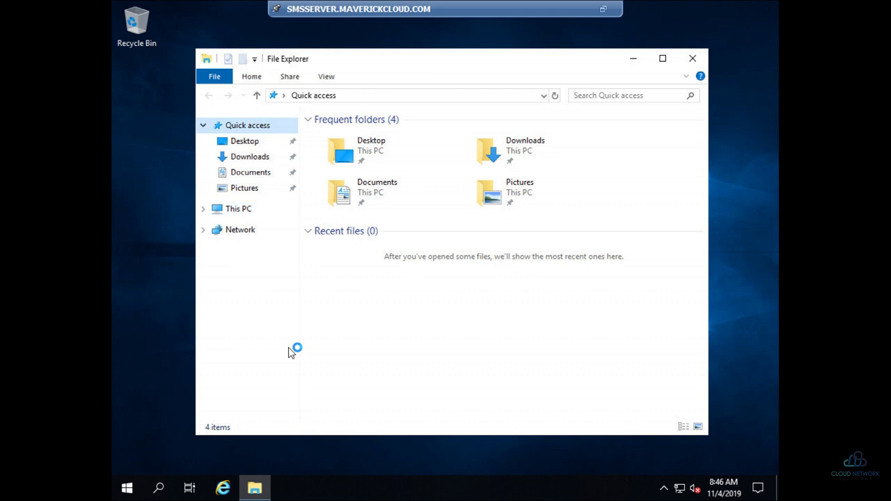
click(602, 12)
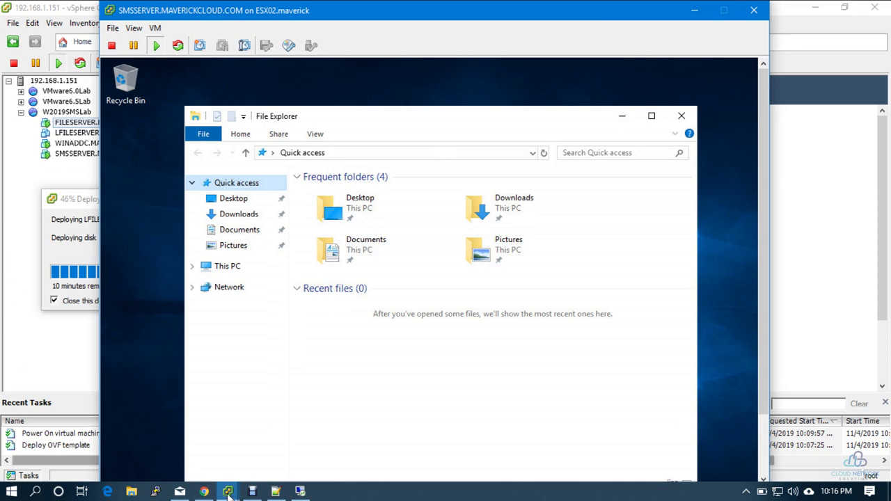
Step: Minimize the FILESERVER console and reopen This PC's System properties on the full-screen SMSSERVER
mouse_move(227, 492)
click(215, 433)
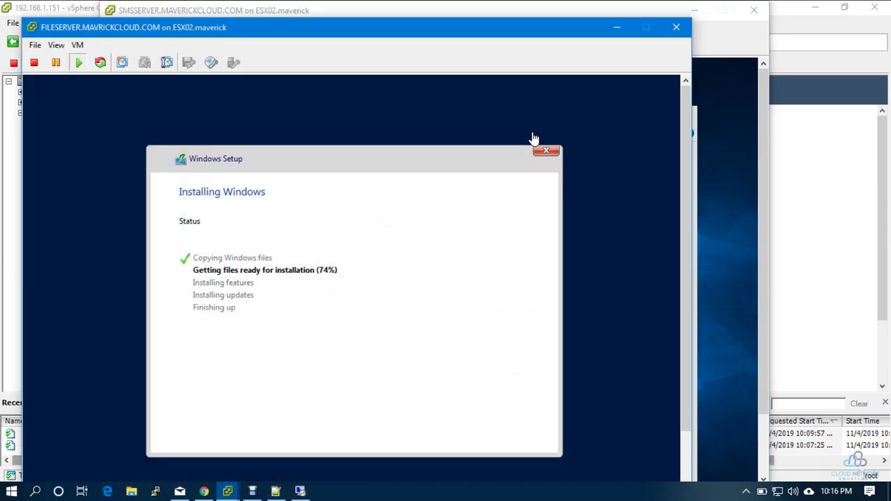
click(617, 27)
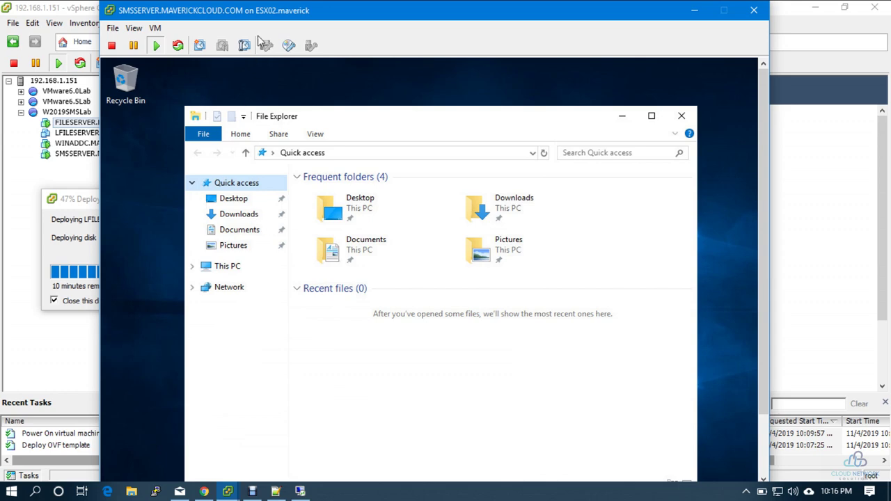
click(132, 28)
click(139, 89)
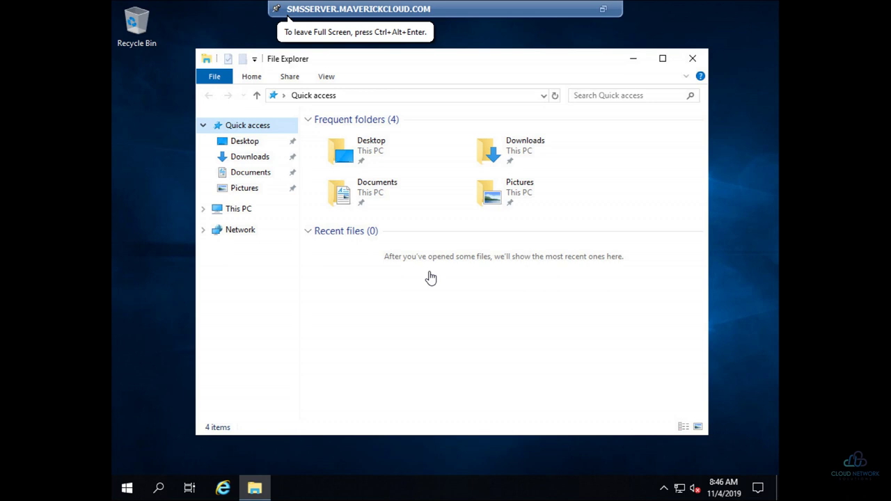
right_click(234, 208)
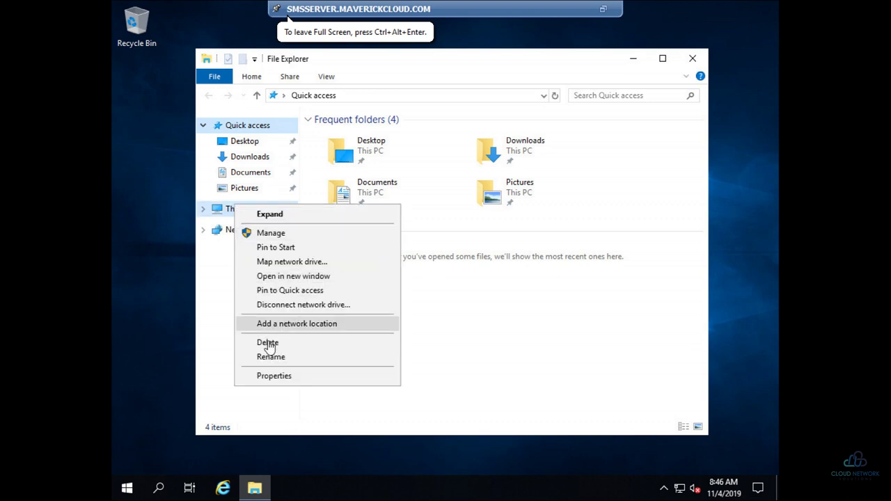
click(273, 377)
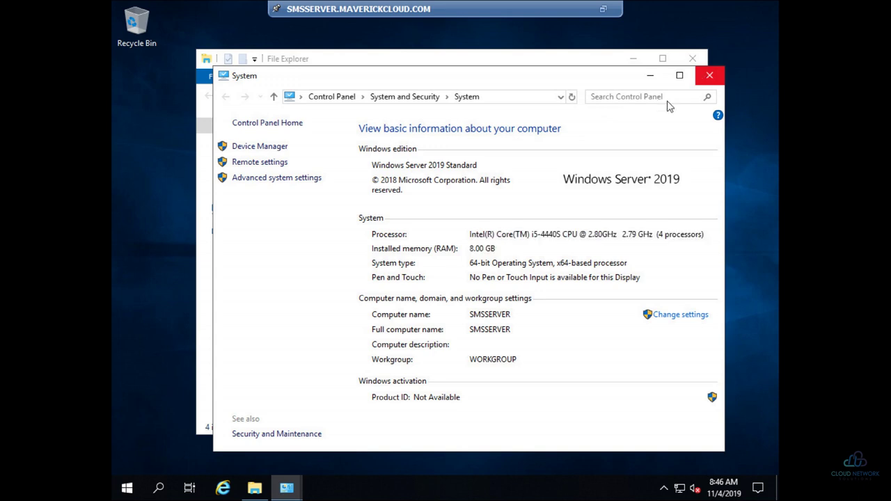
Step: Try joining SMSSERVER to the MAVERICKCLOUD.COM domain in Computer Name/Domain Changes
click(662, 315)
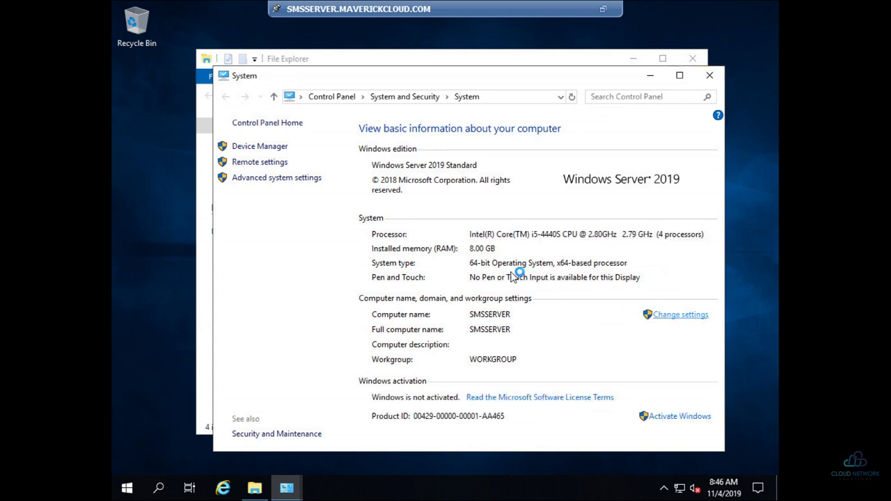
click(691, 59)
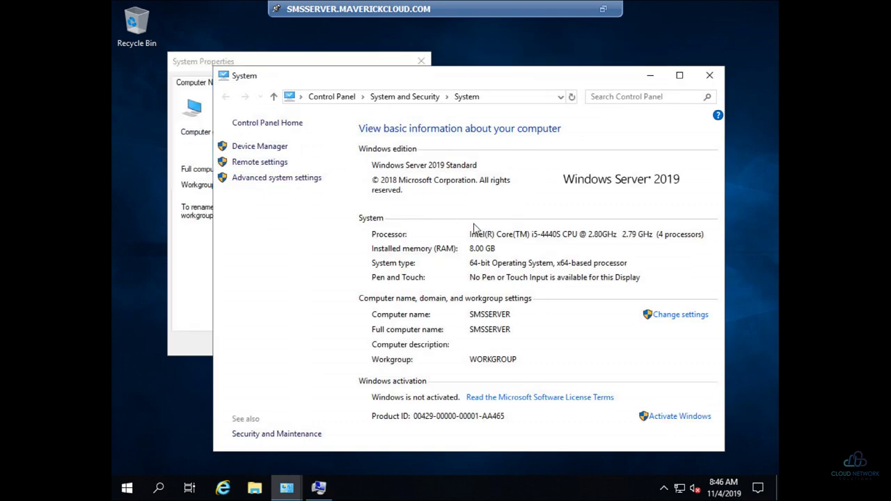
click(394, 212)
click(194, 238)
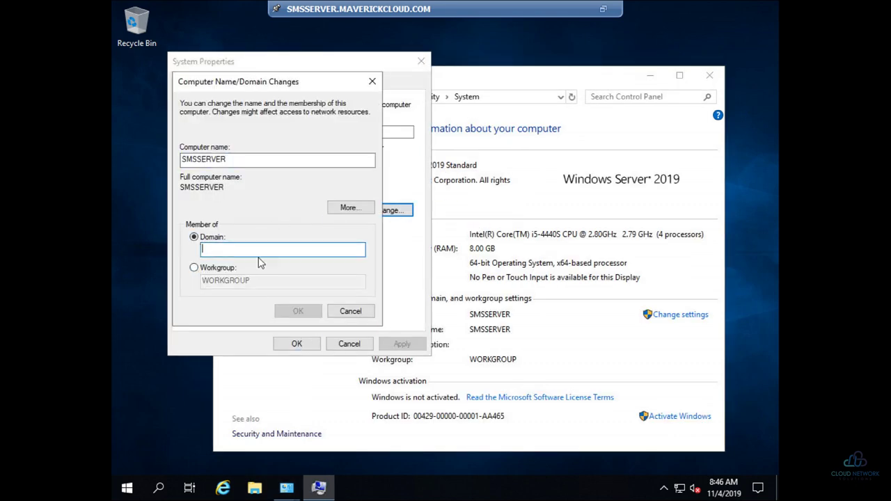
text(MAVERIC)
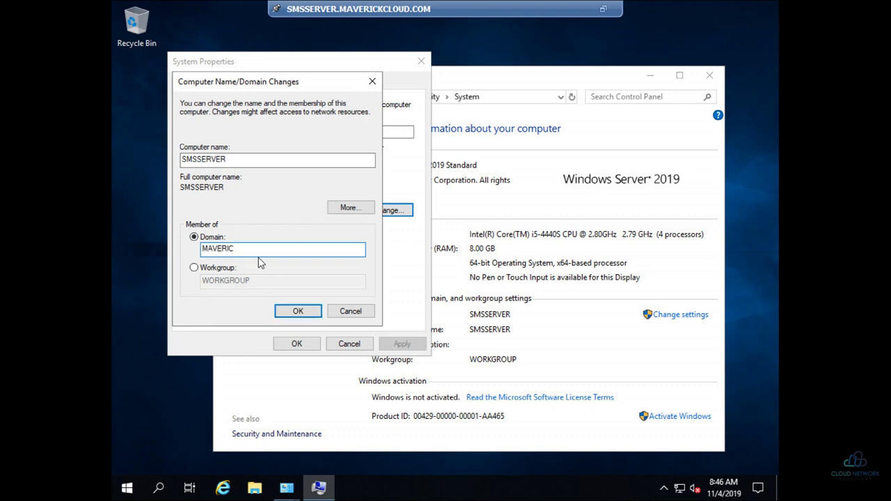
text(KCLOUD.COM)
key(Return)
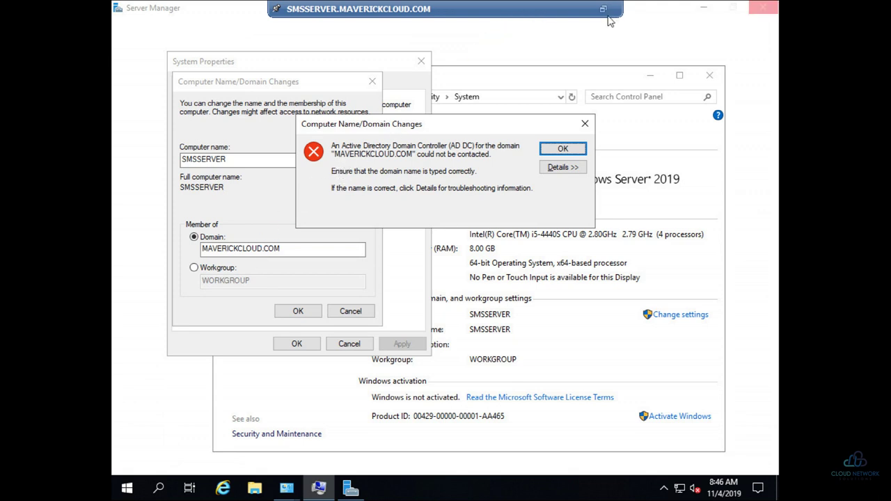
Step: After the domain controller error, retry with MAVERICKCLOUD, which fails again
click(549, 156)
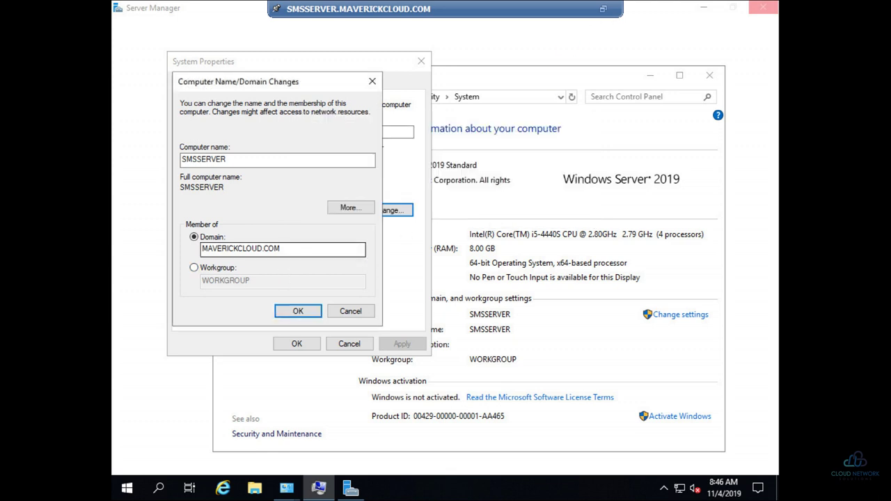
click(281, 248)
key(BackSpace)
key(BackSpace)
key(BackSpace)
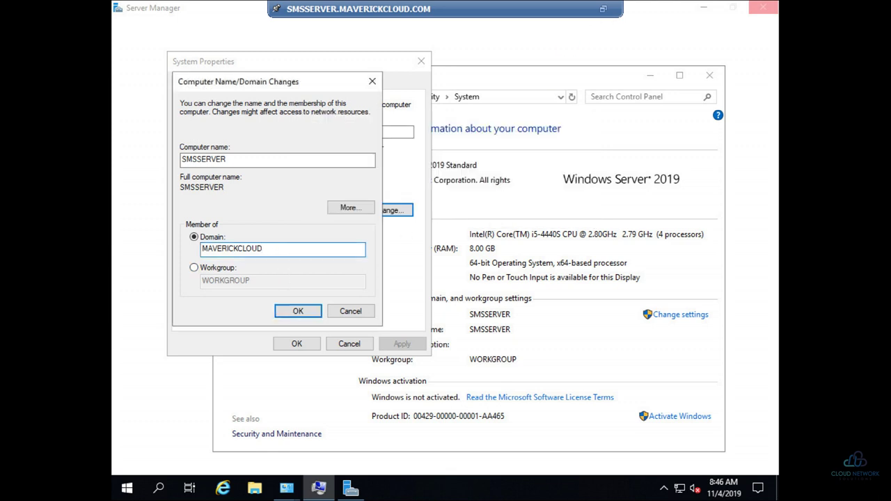
click(295, 311)
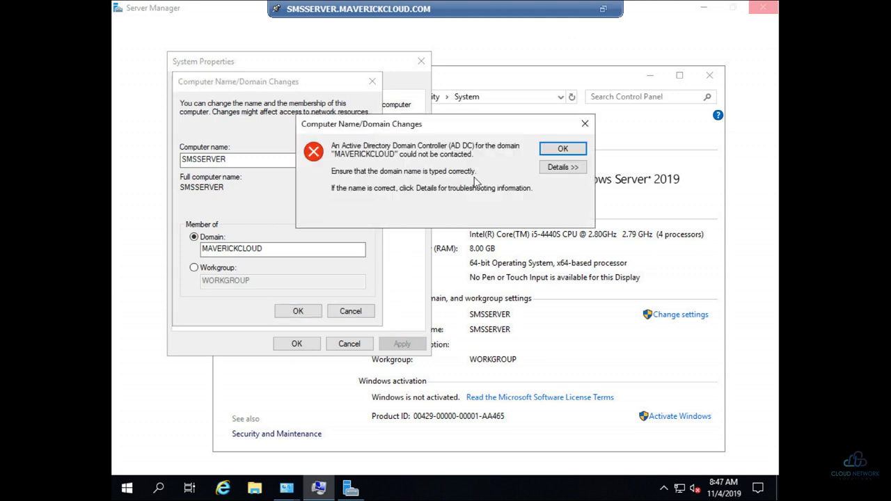
click(554, 149)
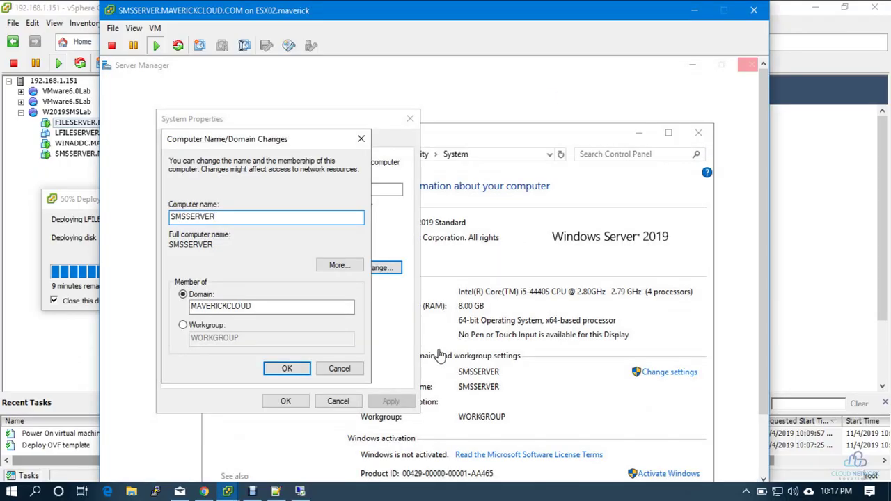
Step: Confirm the spelling MAVRICKCLOUD.COM in ADUC on the DC, then correct the Domain field to match
click(301, 491)
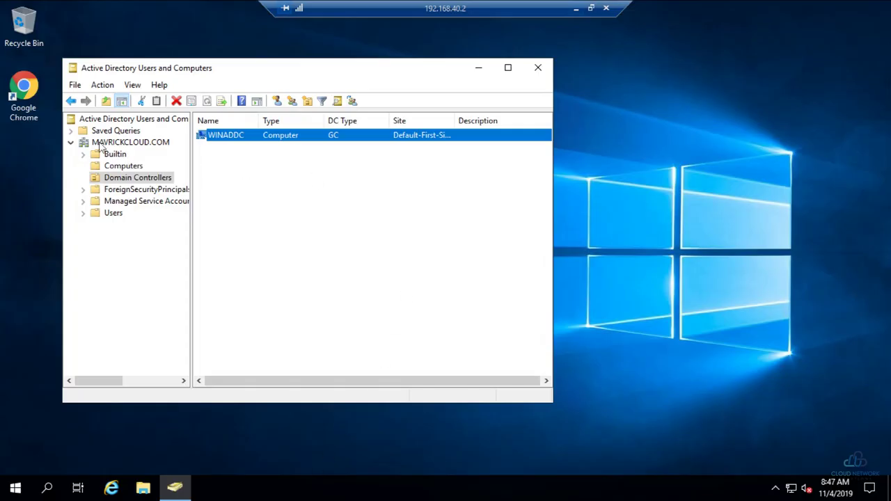
click(576, 8)
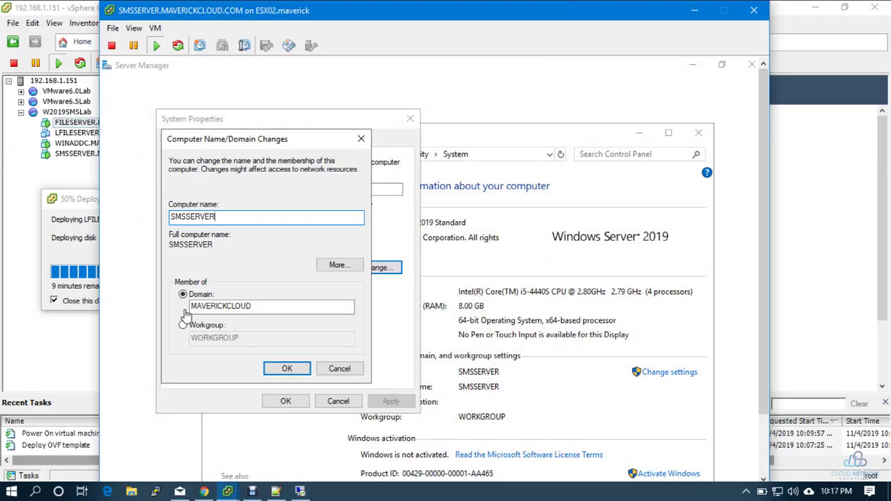
click(205, 307)
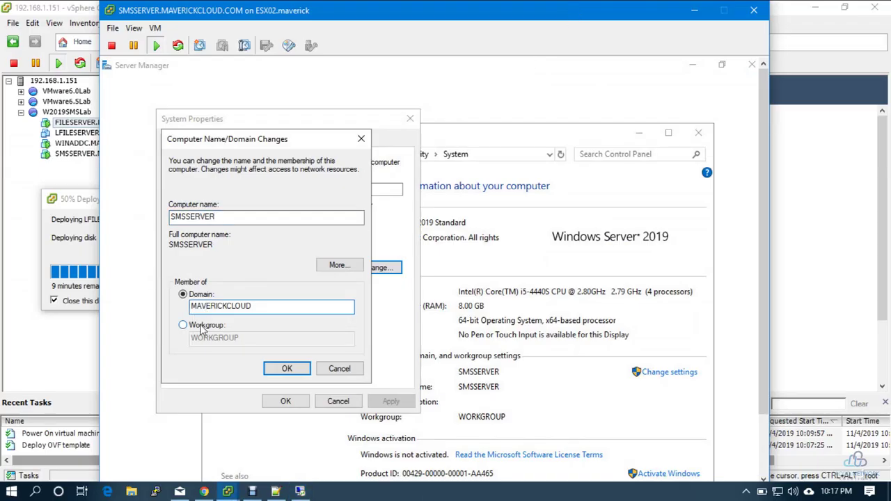
key(Delete)
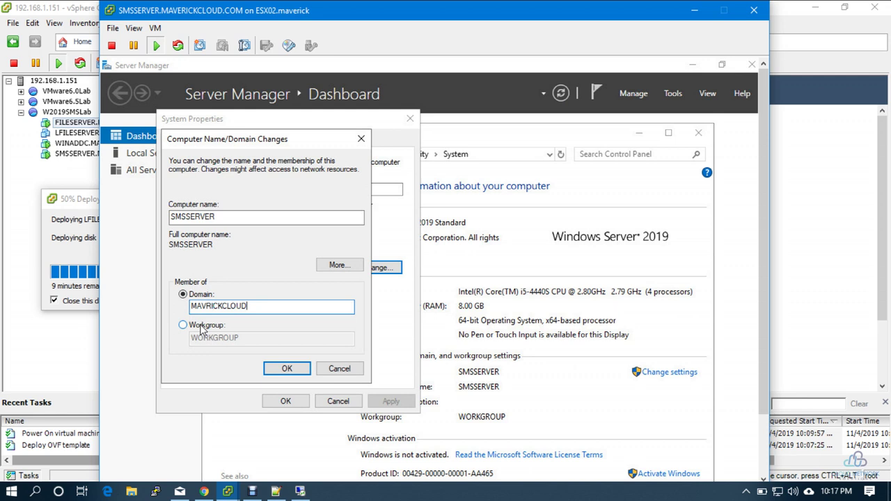
text(COM)
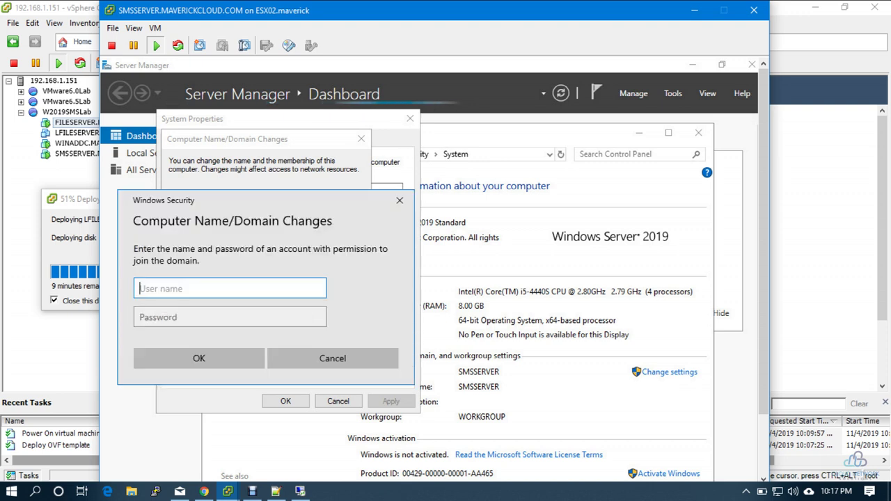
Step: Enter the MAVRICKCLOUD\administrator user name and its password to authorize the domain join
text(MAV)
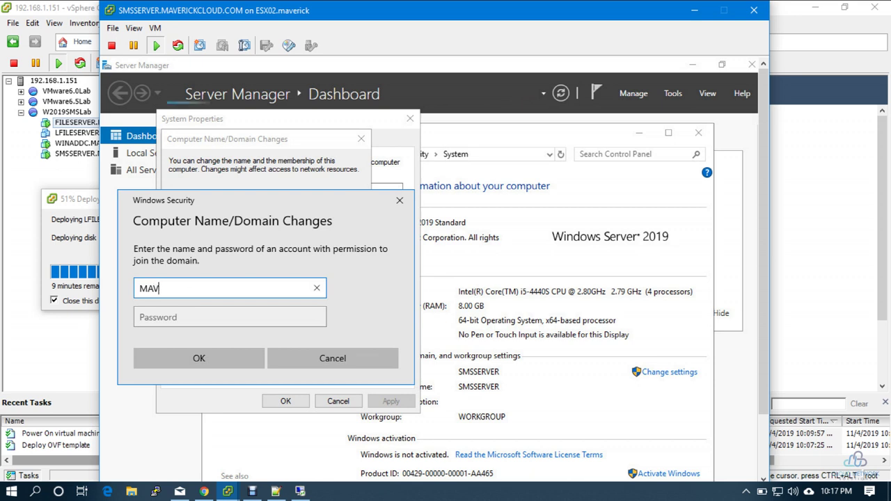
text(RICKCLOUD)
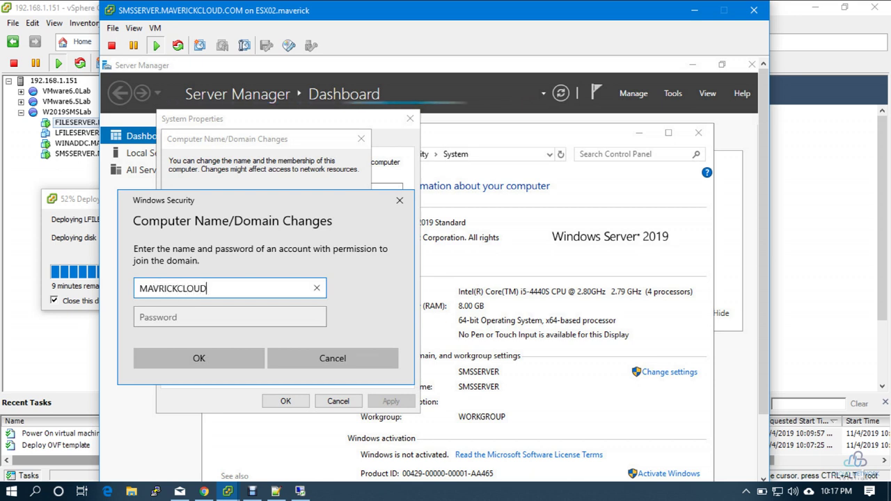
text(\adminis)
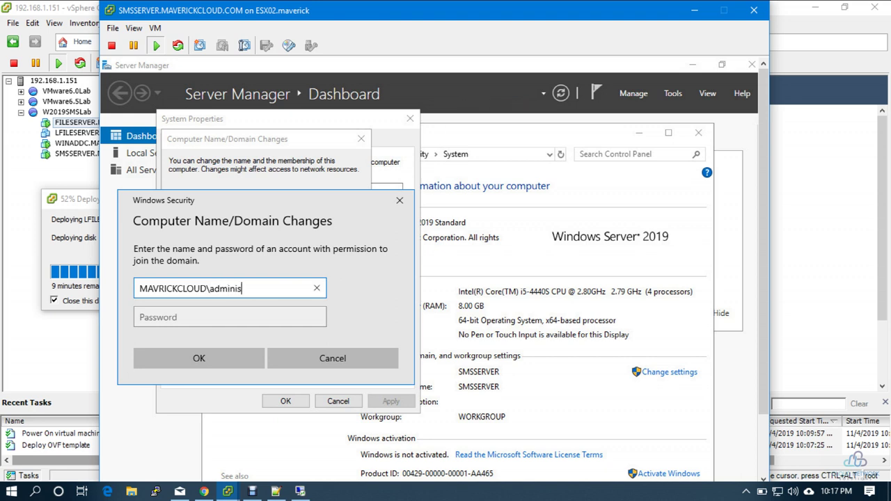
text(trator)
key(Tab)
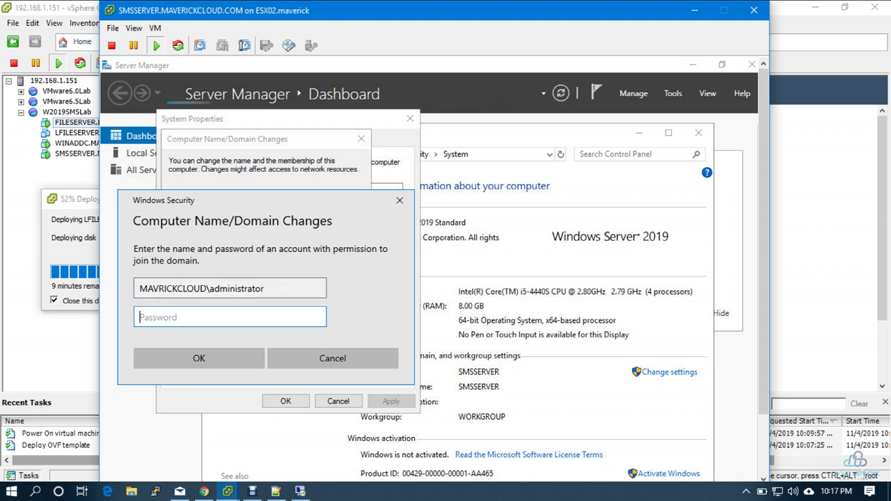
text(*******)
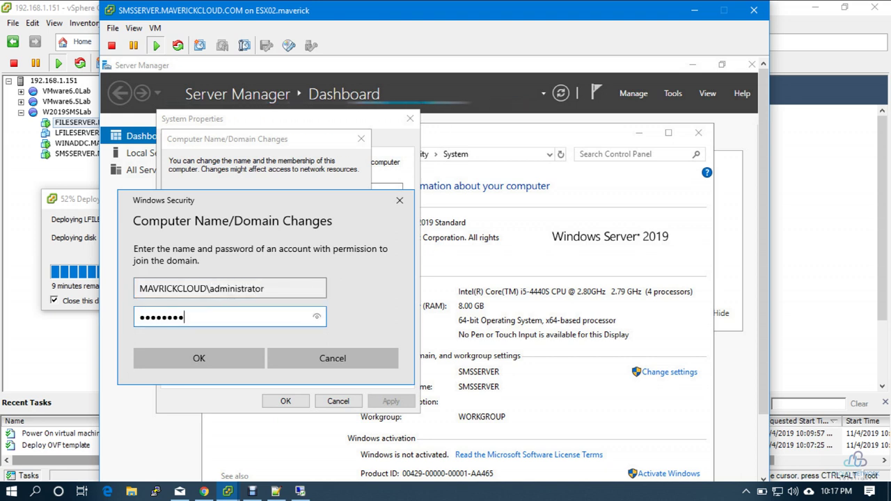
key(Return)
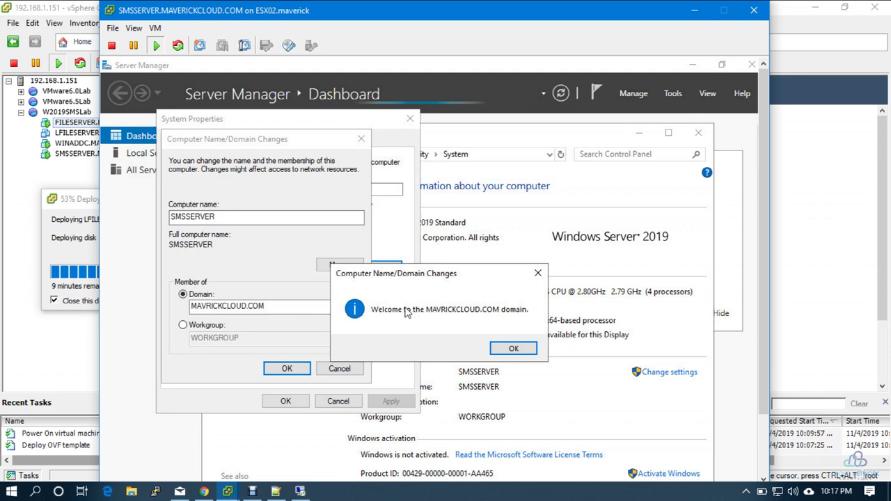
Step: Acknowledge the welcome and restart notices, close System Properties, and restart SMSSERVER now
click(513, 348)
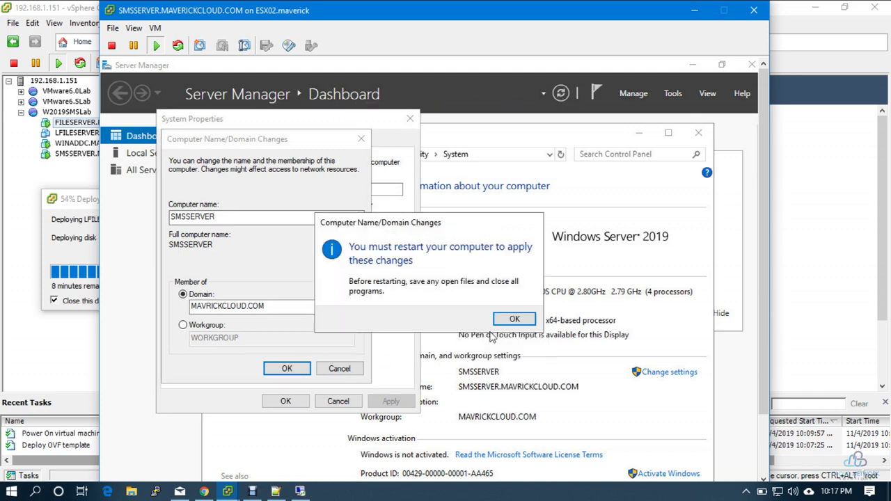
click(513, 317)
click(283, 398)
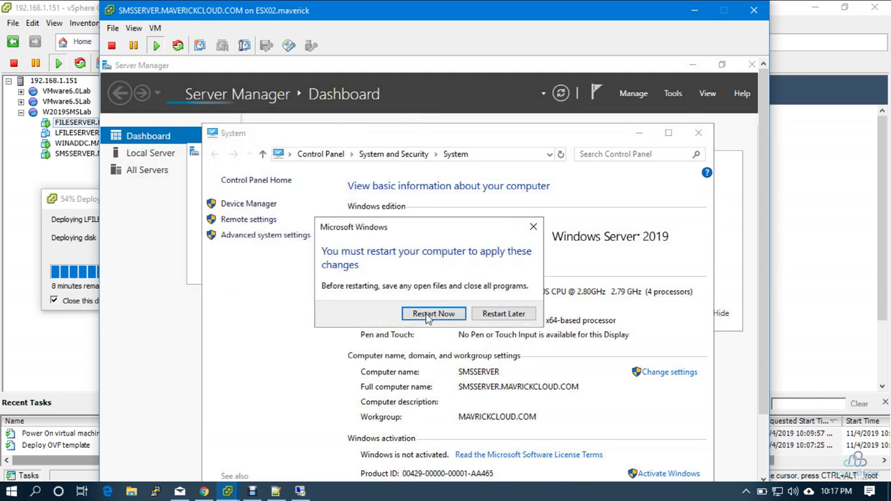
click(431, 313)
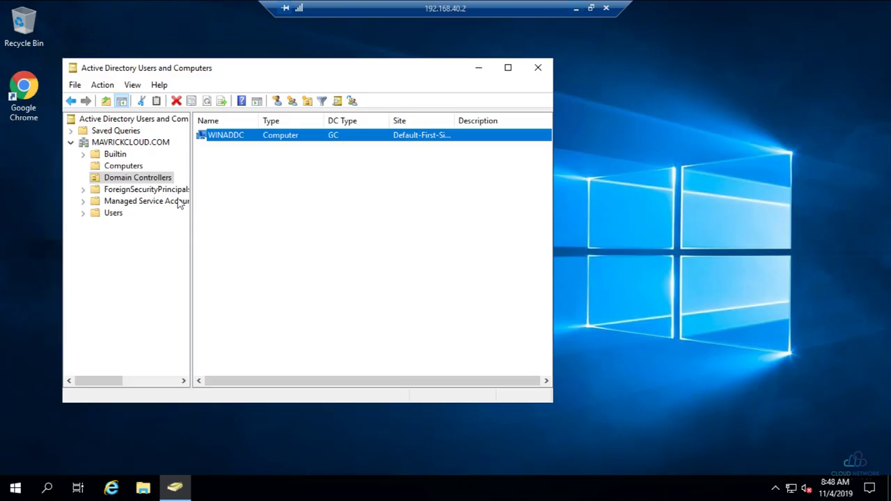
Step: Refresh the ADUC Computers container so SMSSERVER appears, then minimize the RDP session
click(117, 166)
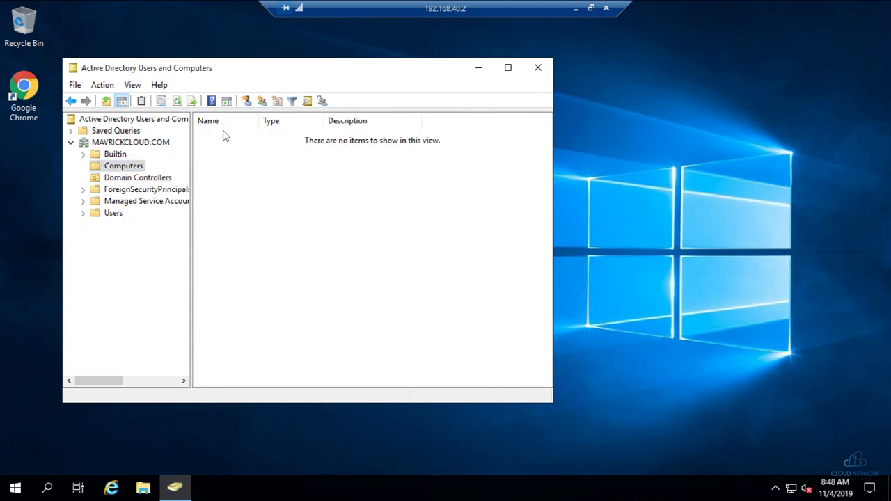
click(177, 101)
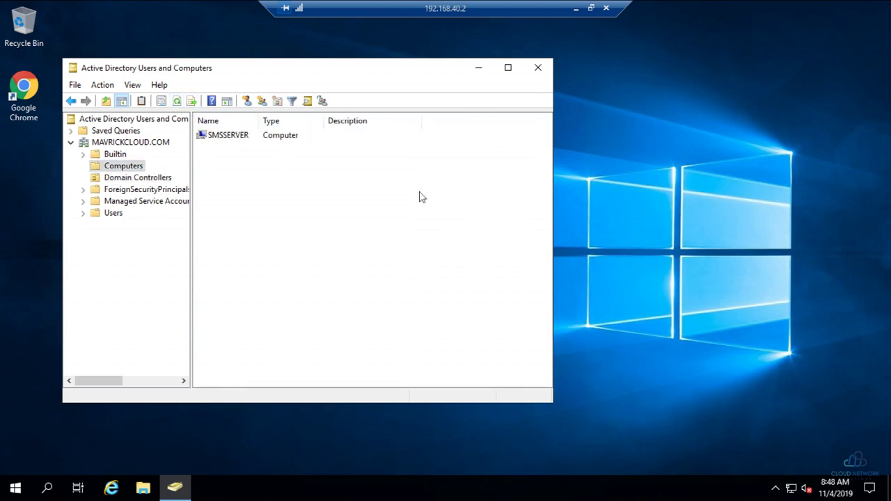
click(576, 9)
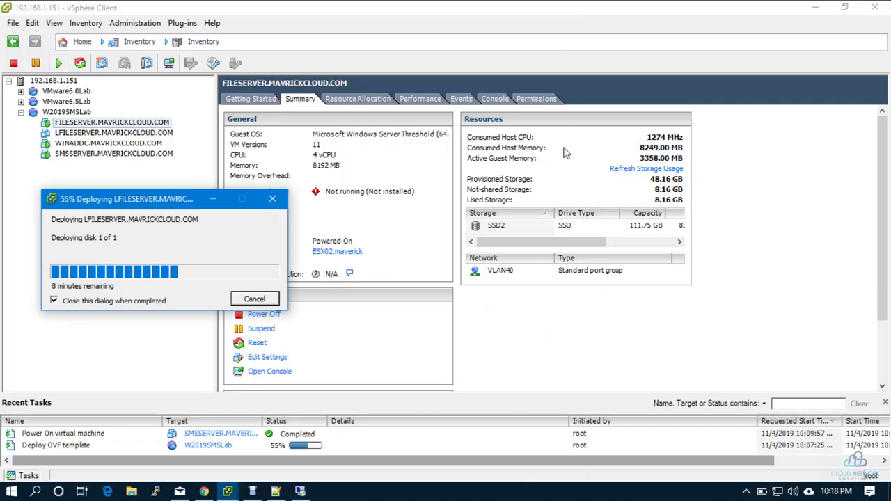